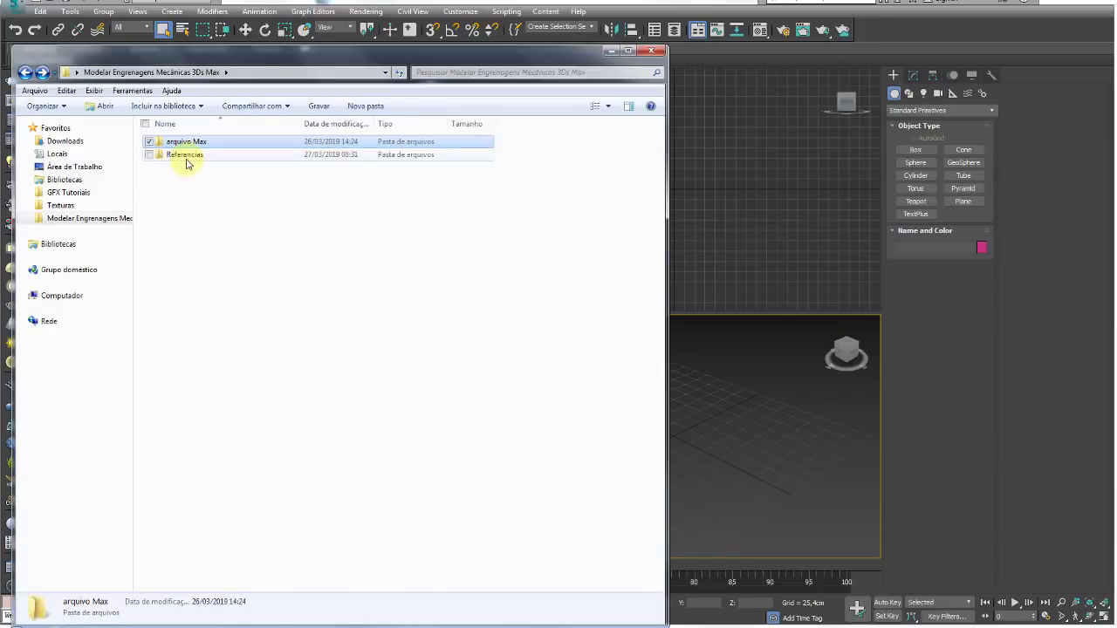
- Open ENGRENAGEM-aluminio.jpg from the Referencias folder in the image viewer
double_click(185, 160)
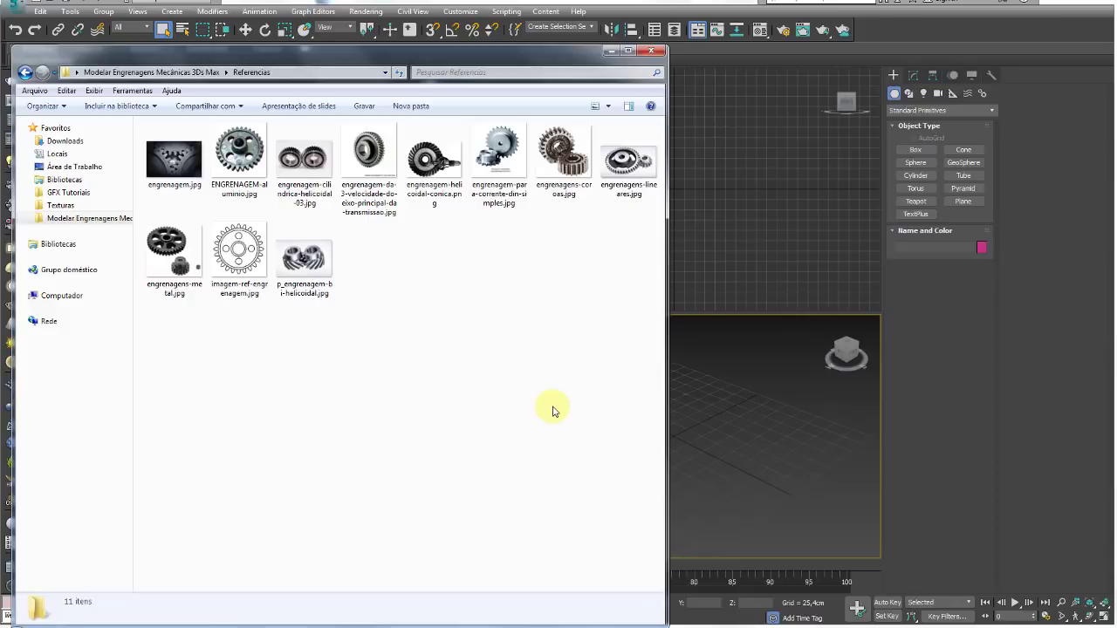
double_click(245, 153)
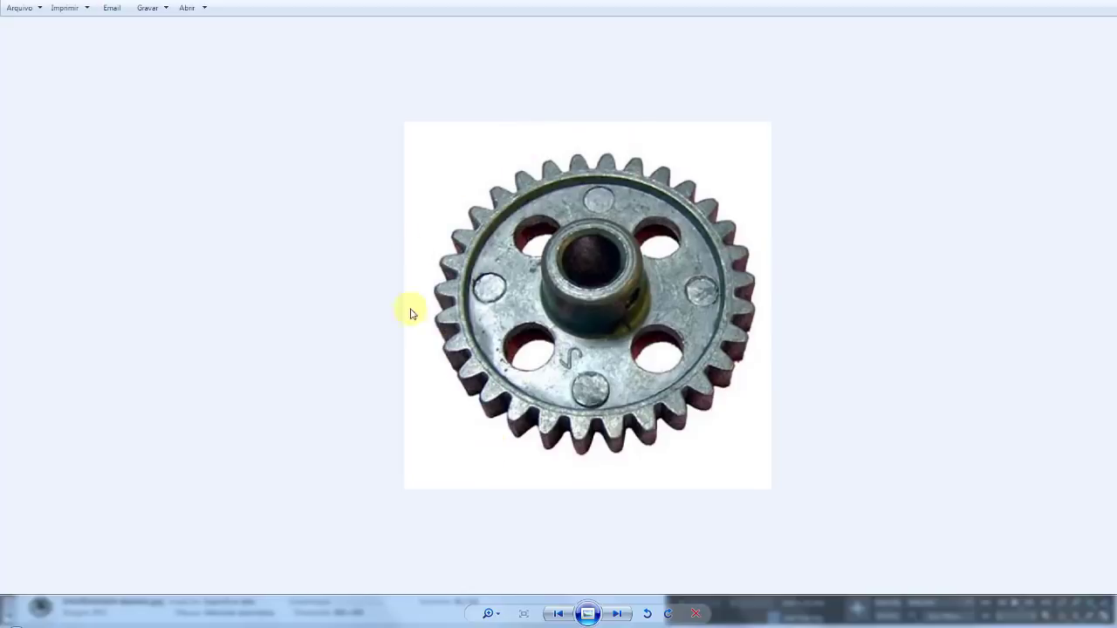
- Flip through the gear reference photos, return to the line-drawing gear, then close the viewer
click(621, 613)
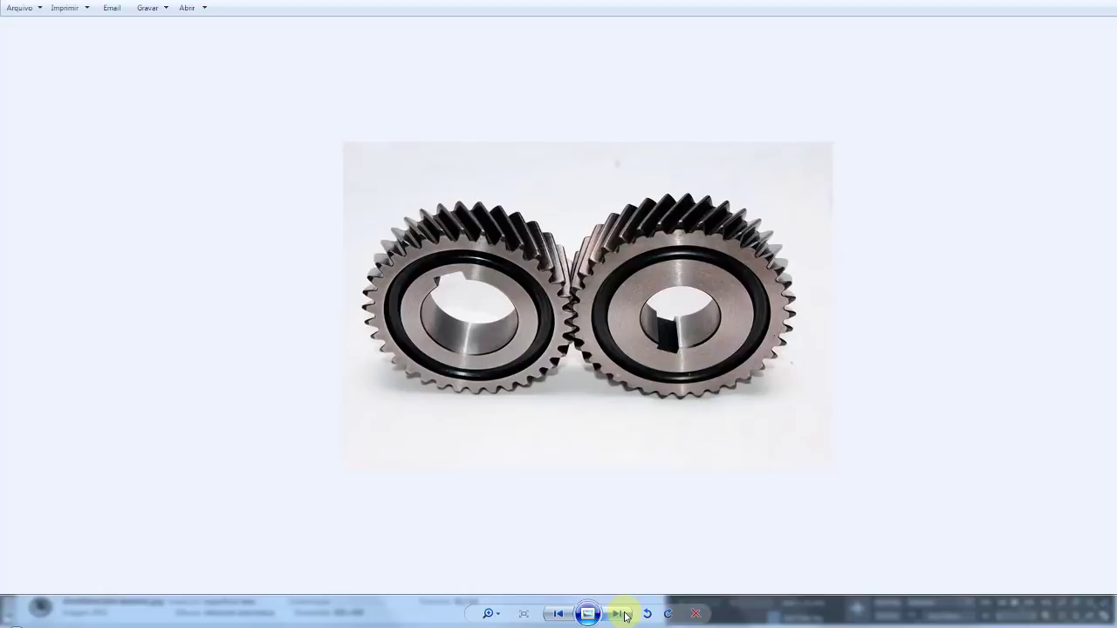
click(624, 616)
click(625, 616)
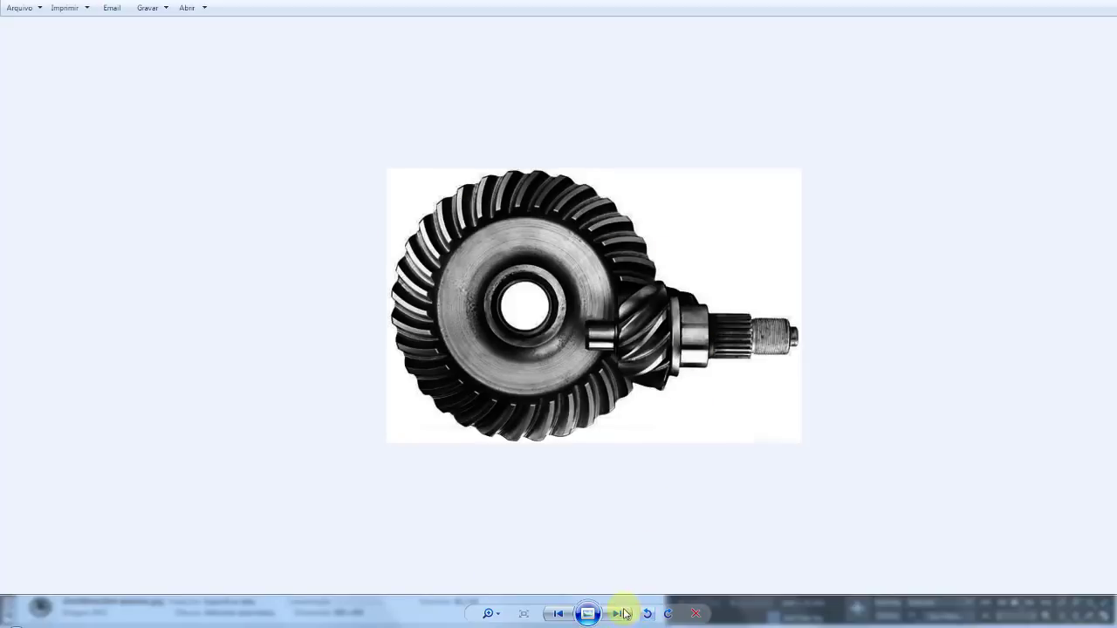
click(624, 614)
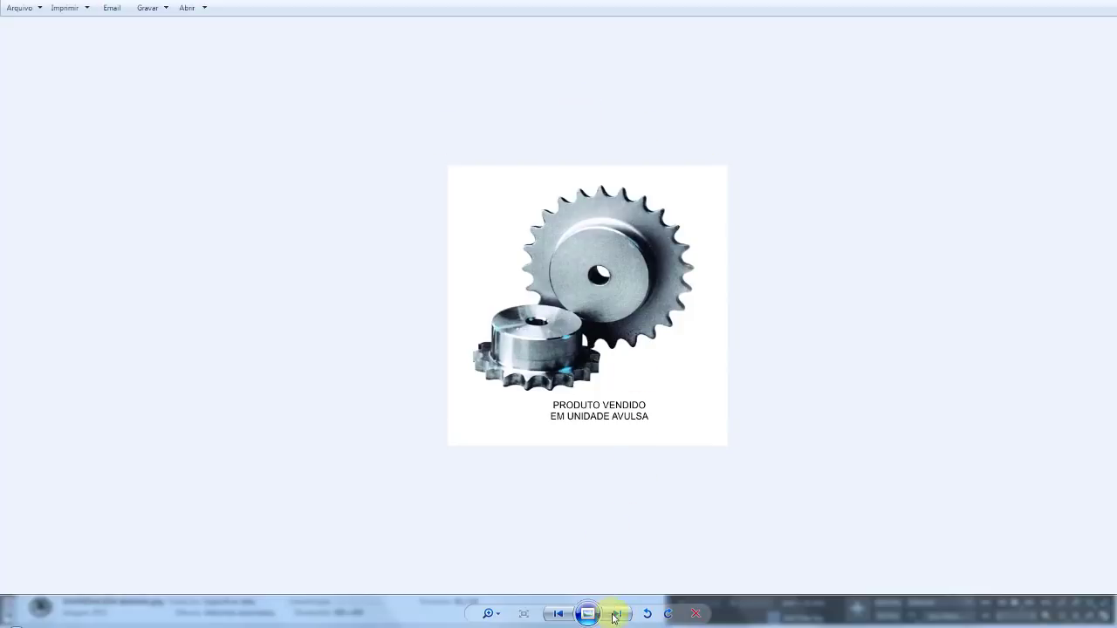
click(618, 614)
click(619, 615)
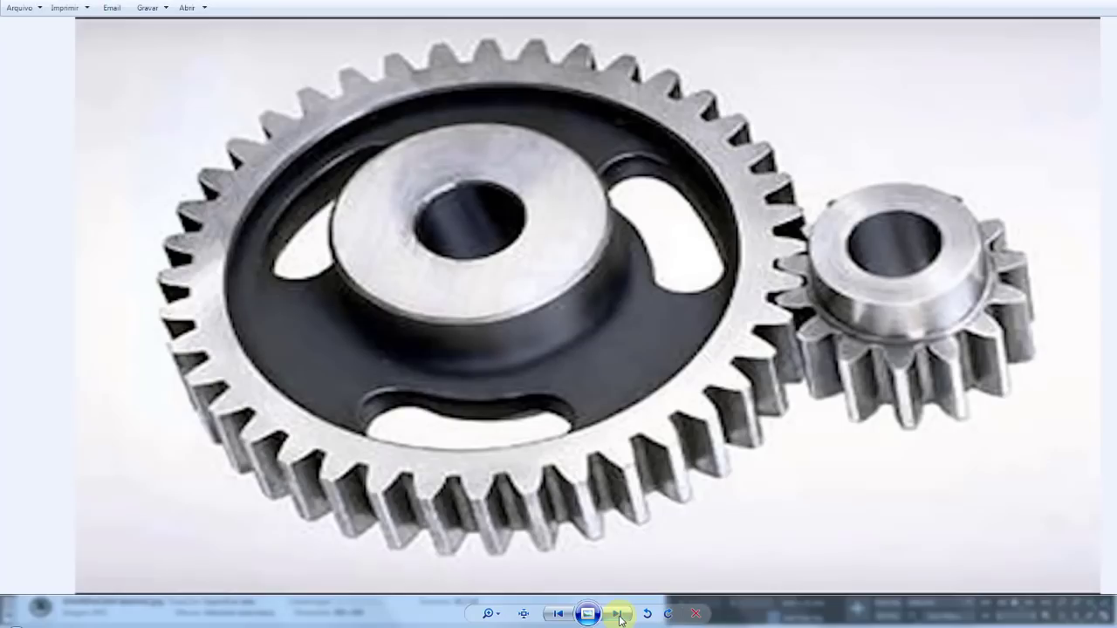
click(620, 615)
click(619, 615)
click(620, 615)
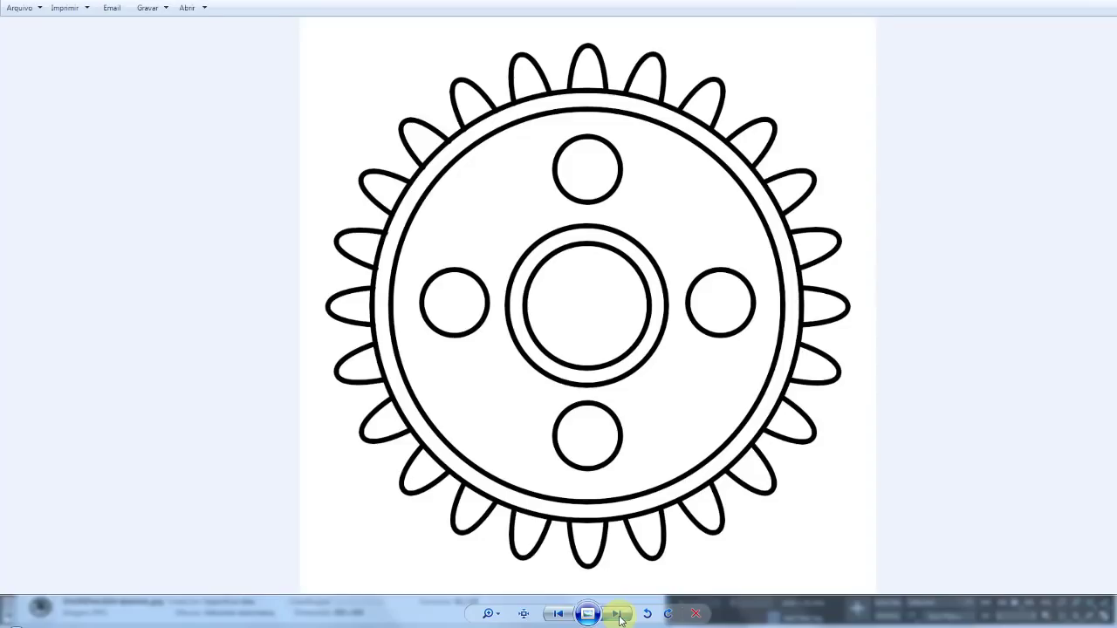
click(554, 614)
key(alt+F4)
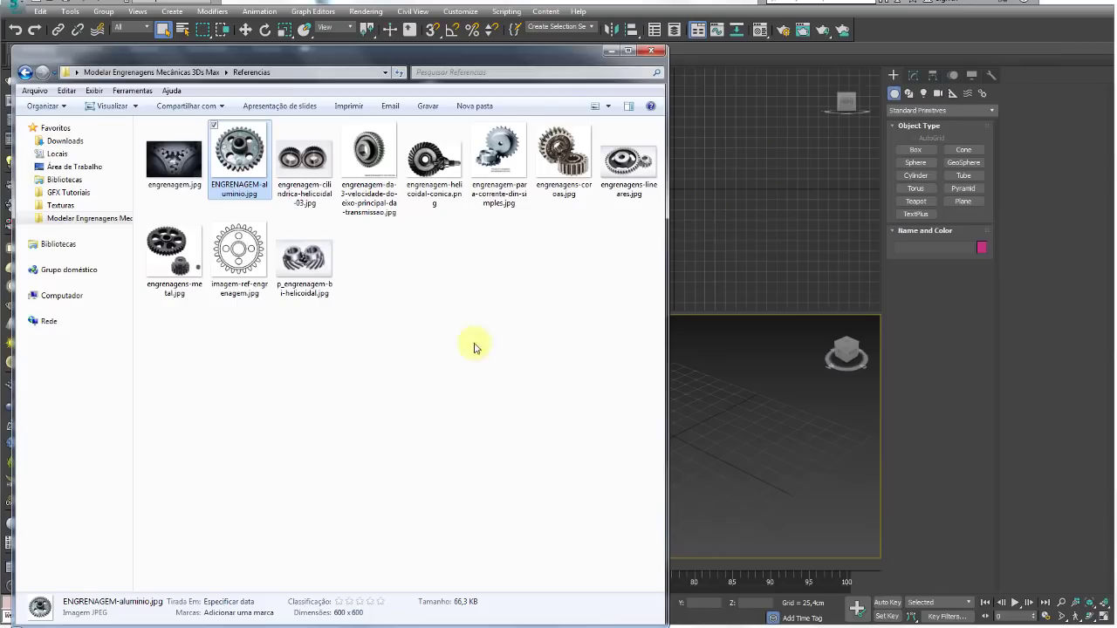
- Create a square Plane on the grid with 1 length segment and 1 width segment
click(746, 446)
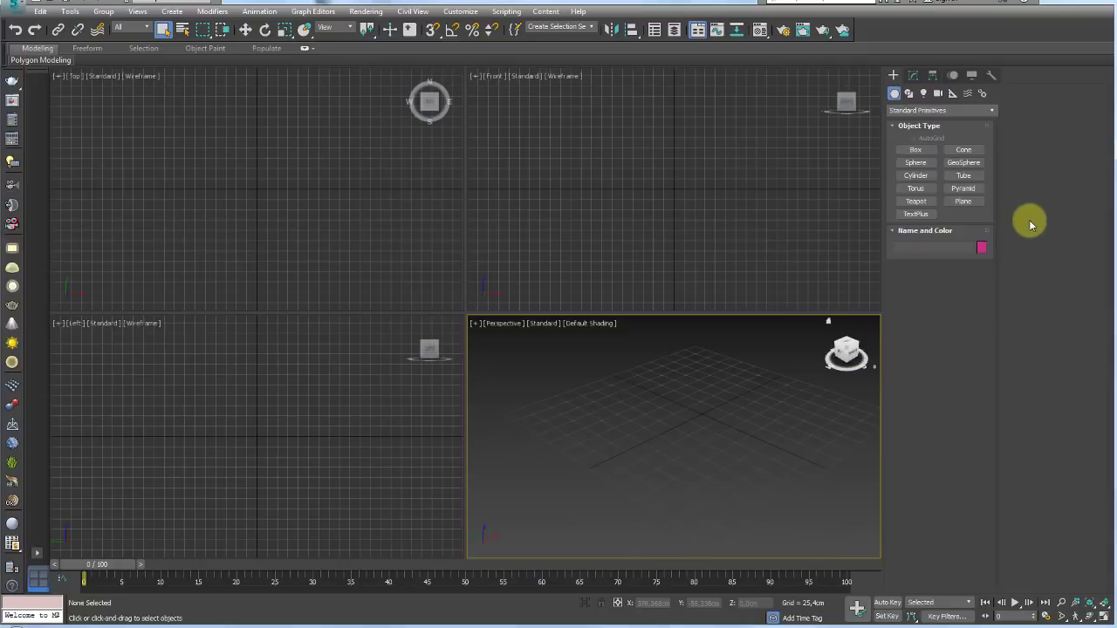
click(963, 202)
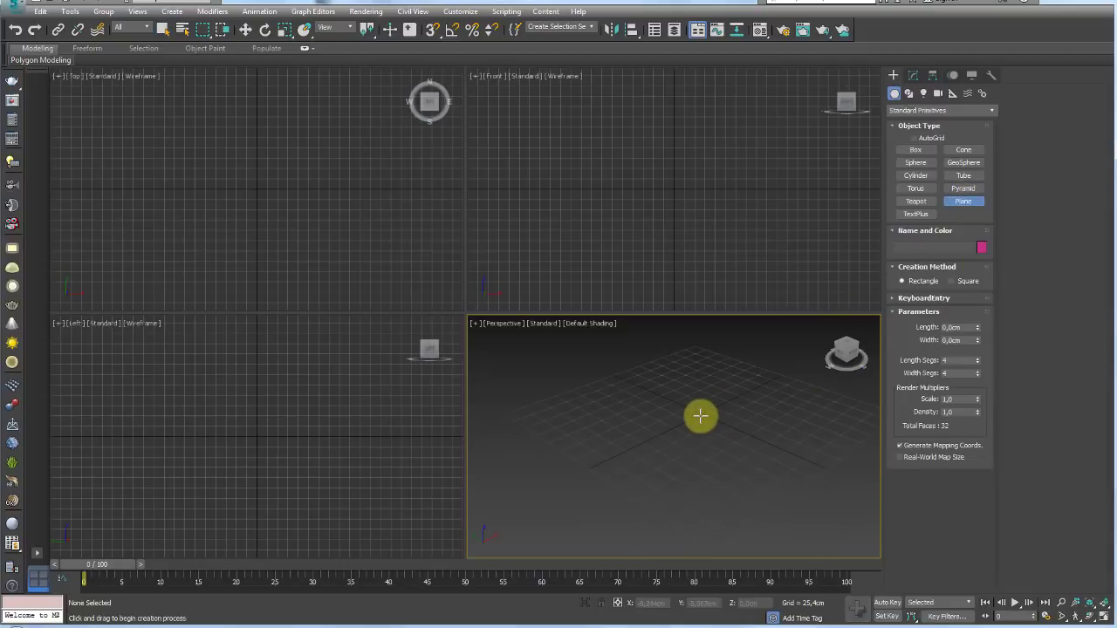
drag(698, 414, 778, 473)
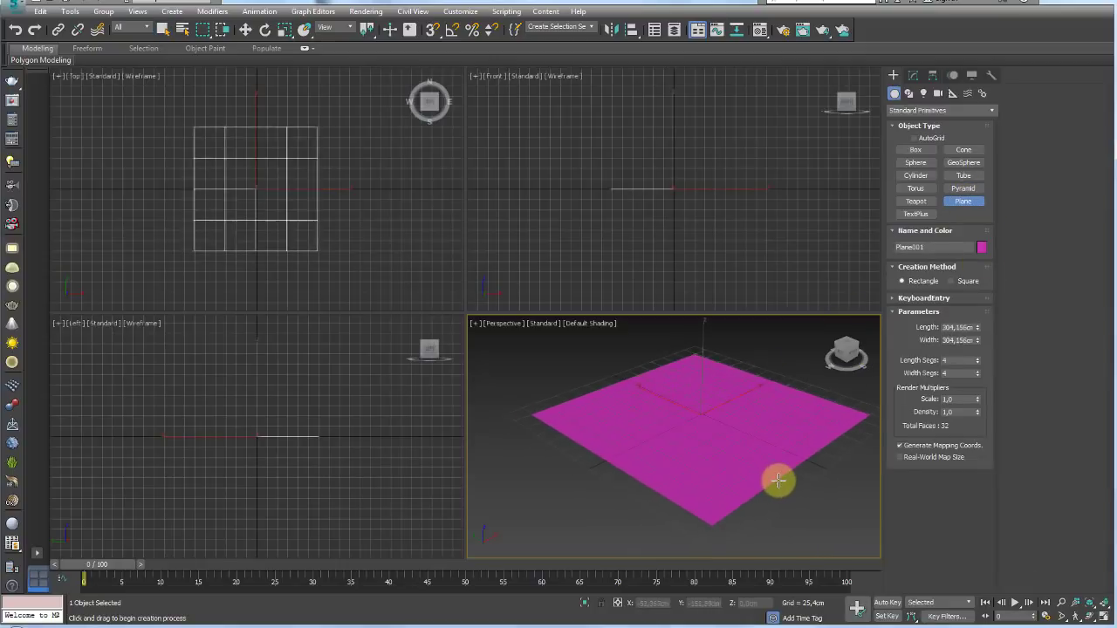
key(F4)
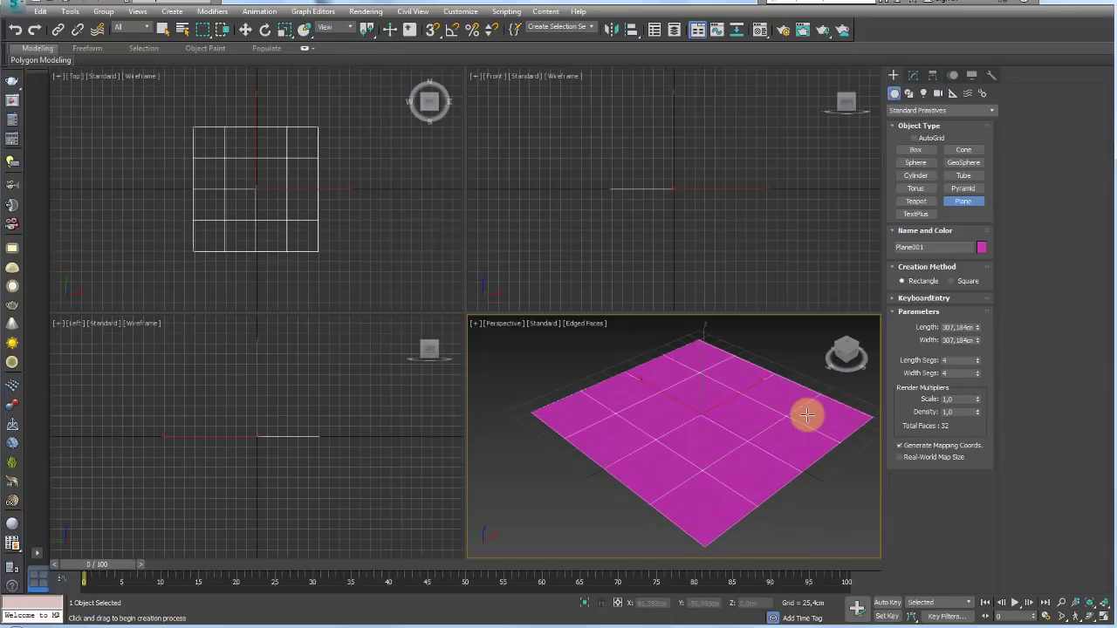
right_click(977, 360)
right_click(976, 373)
alt+middle_drag(724, 414, 723, 444)
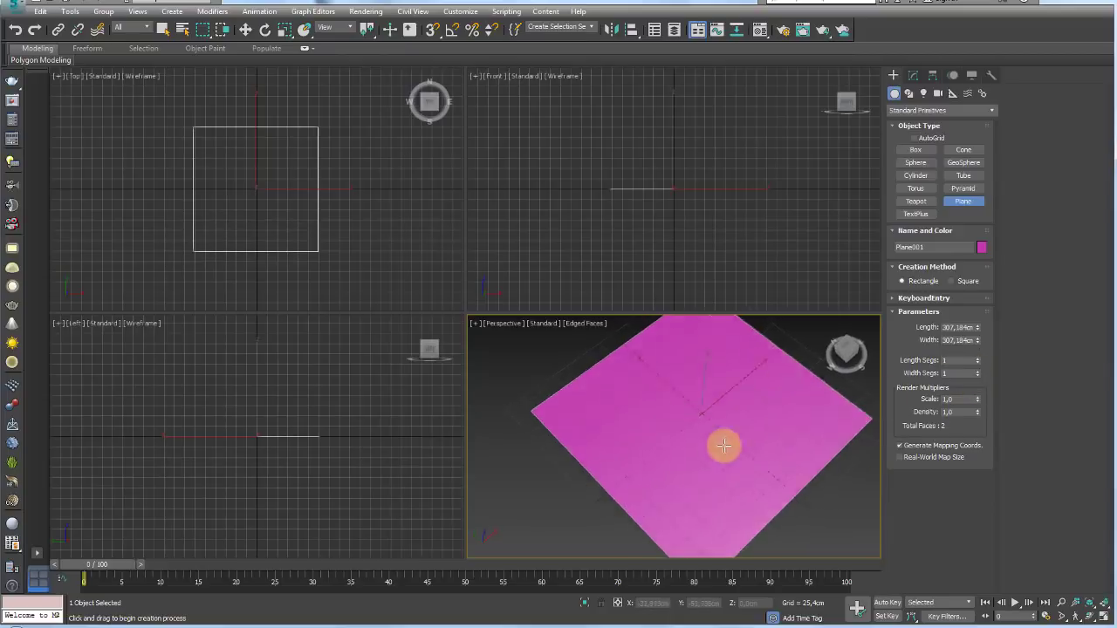
- Apply the gear line-drawing JPG to the plane as its texture
click(55, 623)
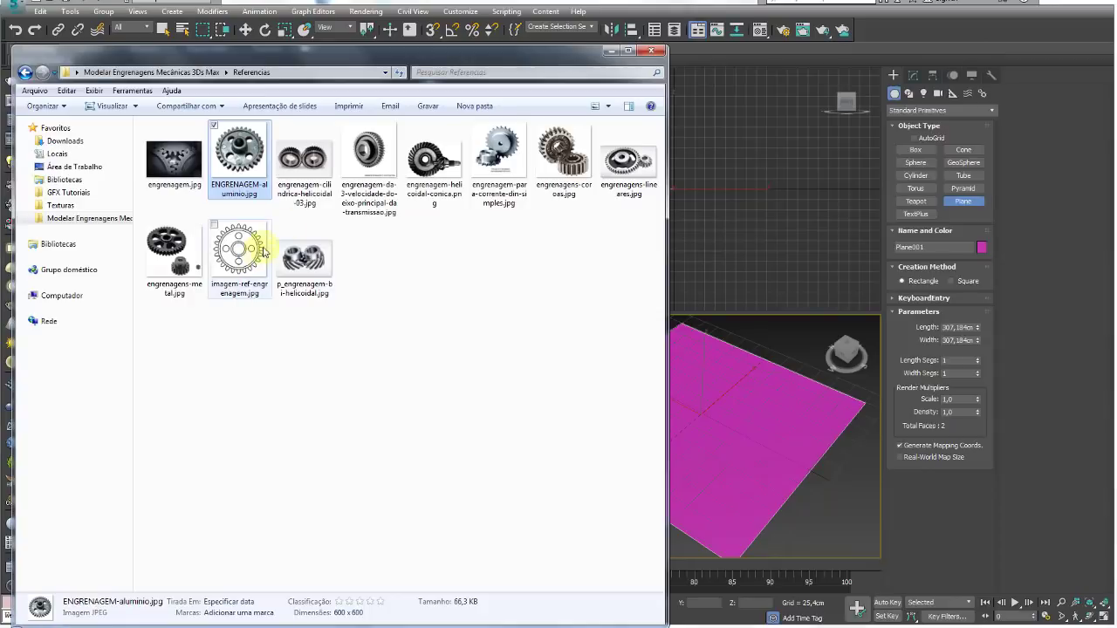
drag(238, 248, 701, 419)
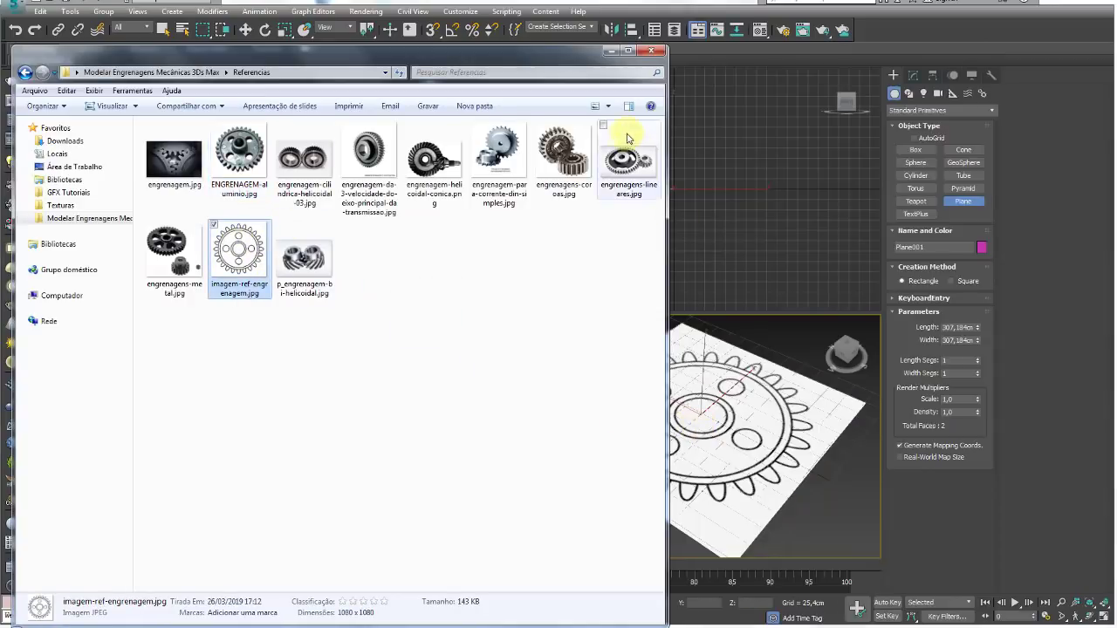
click(611, 50)
- Show the textured plane shaded with edged faces and no grid in the top view
alt+middle_drag(689, 379, 710, 391)
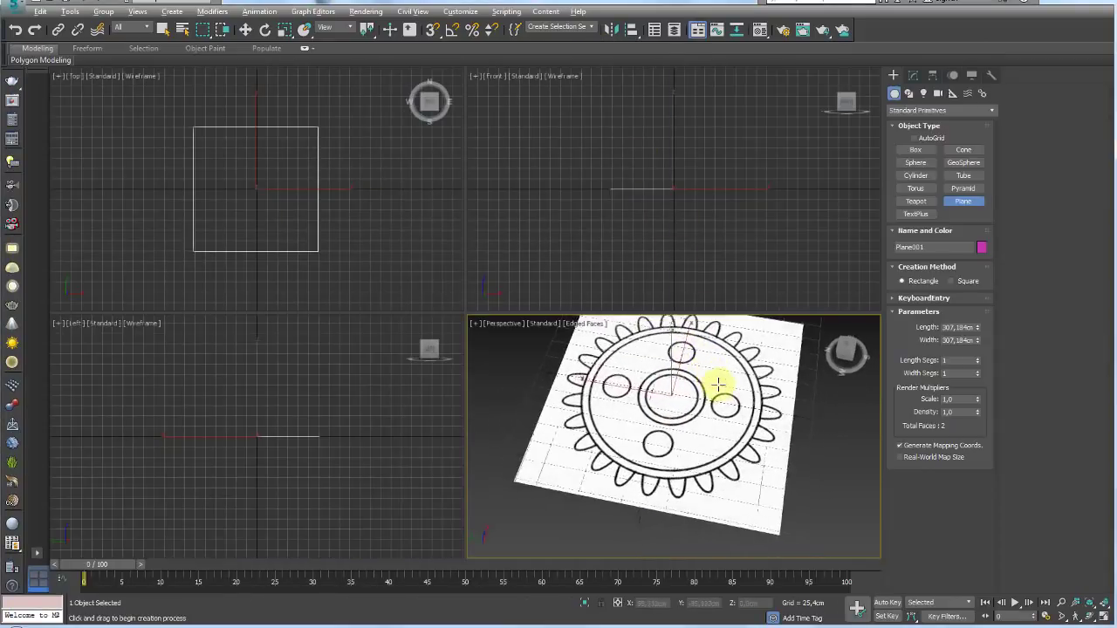
middle_drag(356, 236, 364, 248)
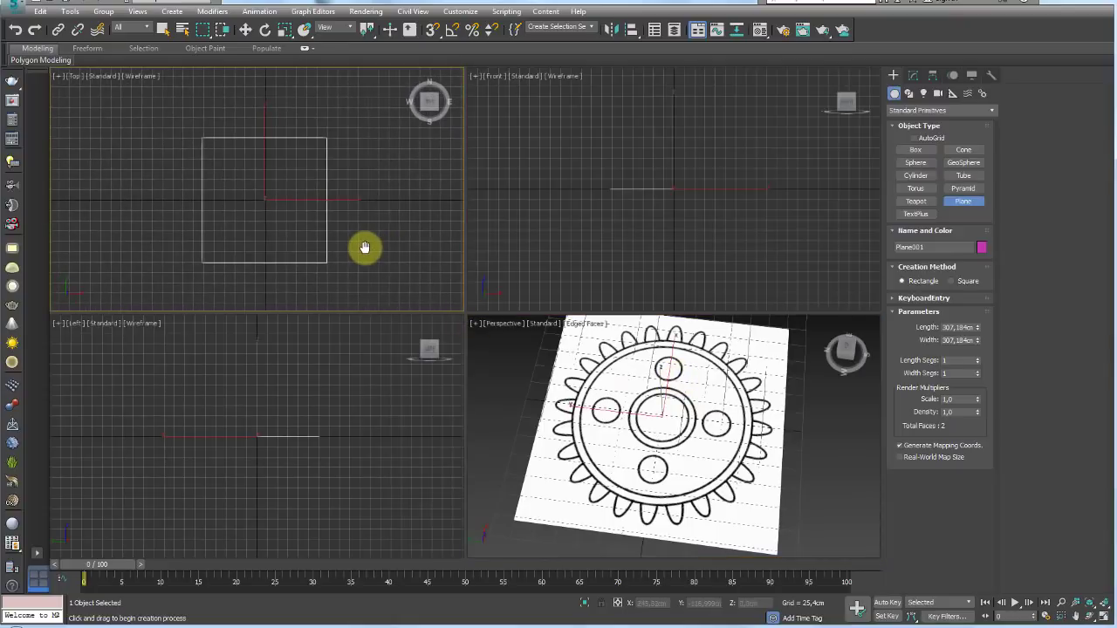
key(F3)
scroll(340, 238, down, 1)
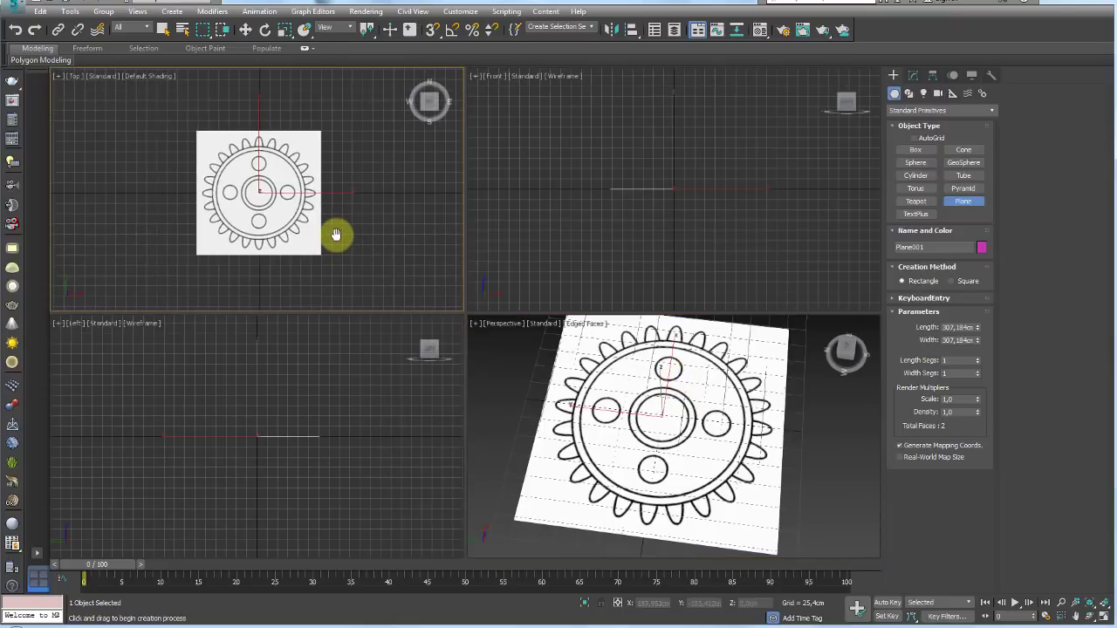
key(g)
middle_drag(337, 235, 335, 196)
key(F4)
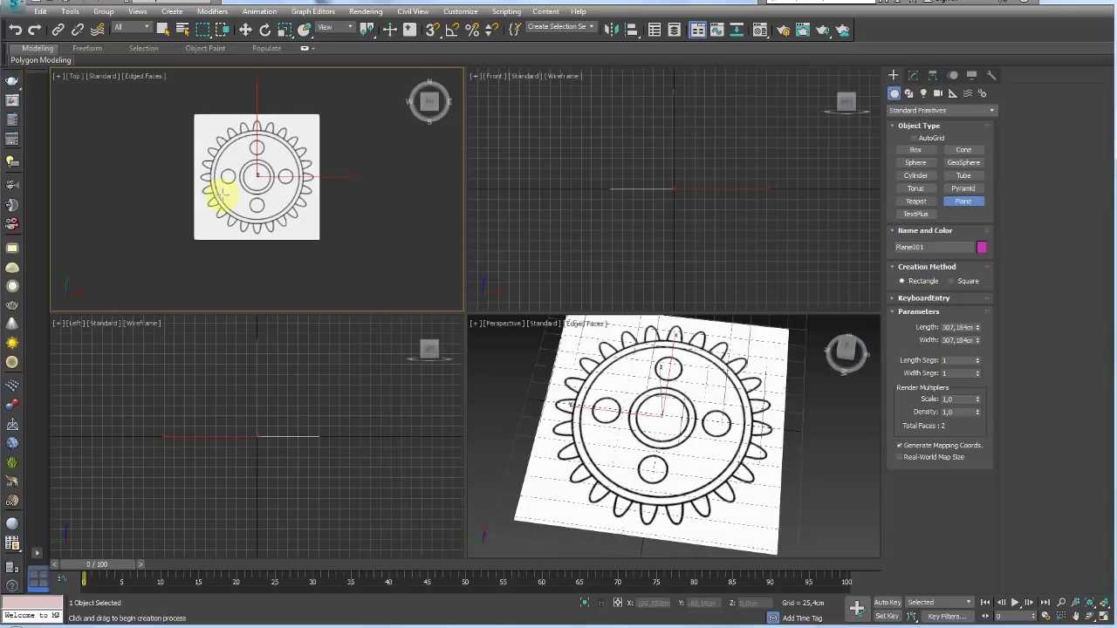
mouse_move(279, 114)
middle_down()
mouse_move(344, 206)
mouse_move(342, 119)
middle_up()
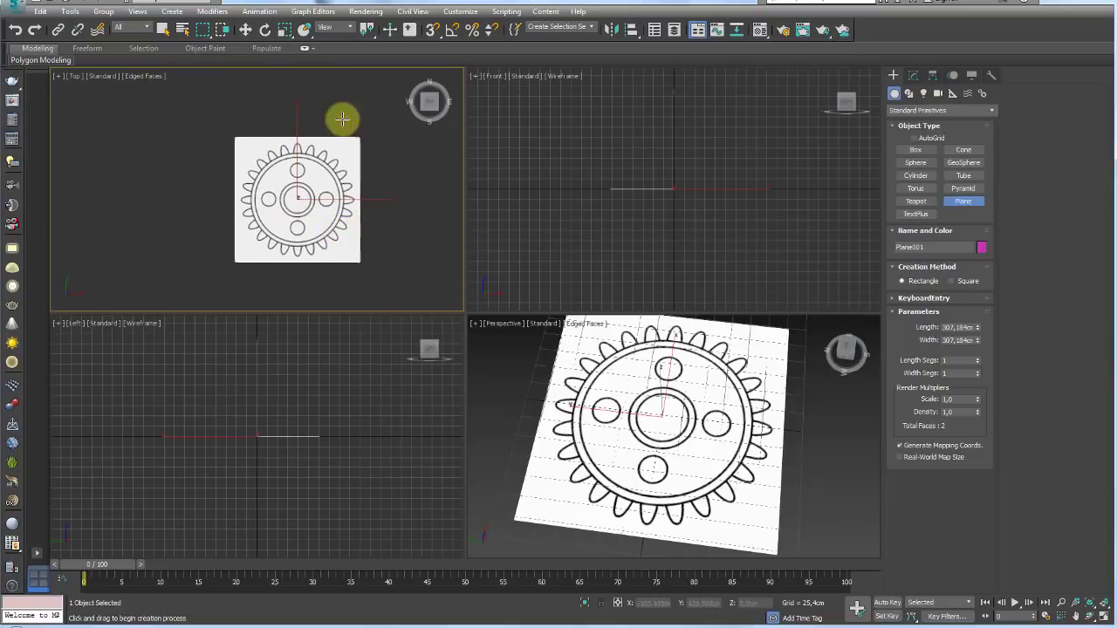
- Lower the gear plane below the grid along Z
mouse_move(713, 423)
alt+middle_down()
mouse_move(672, 392)
mouse_move(677, 374)
alt+middle_up()
key(w)
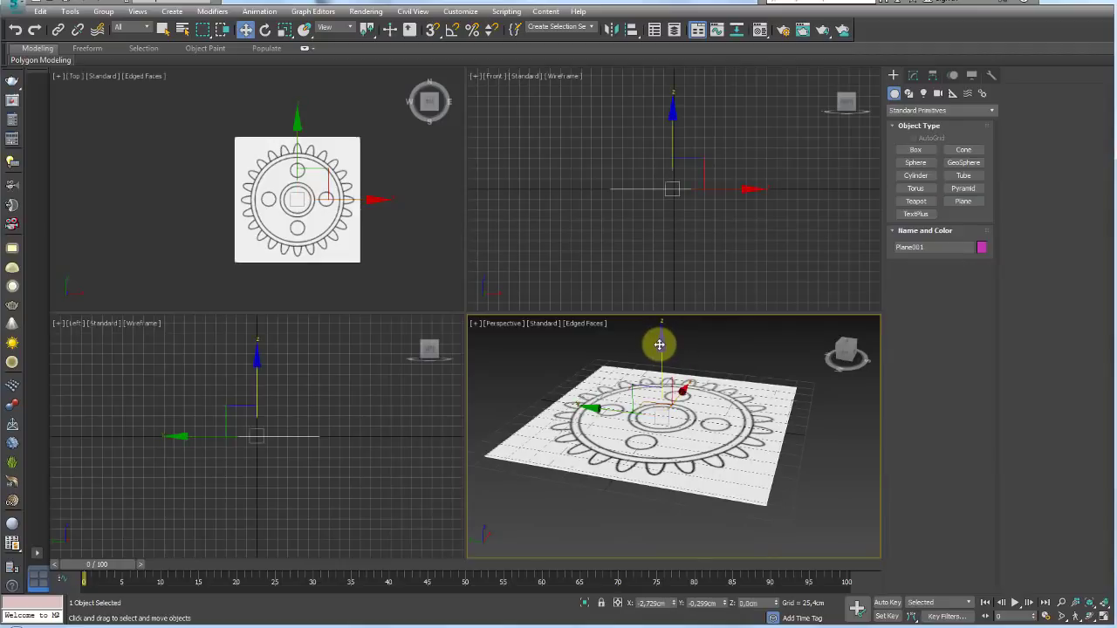
drag(659, 344, 663, 442)
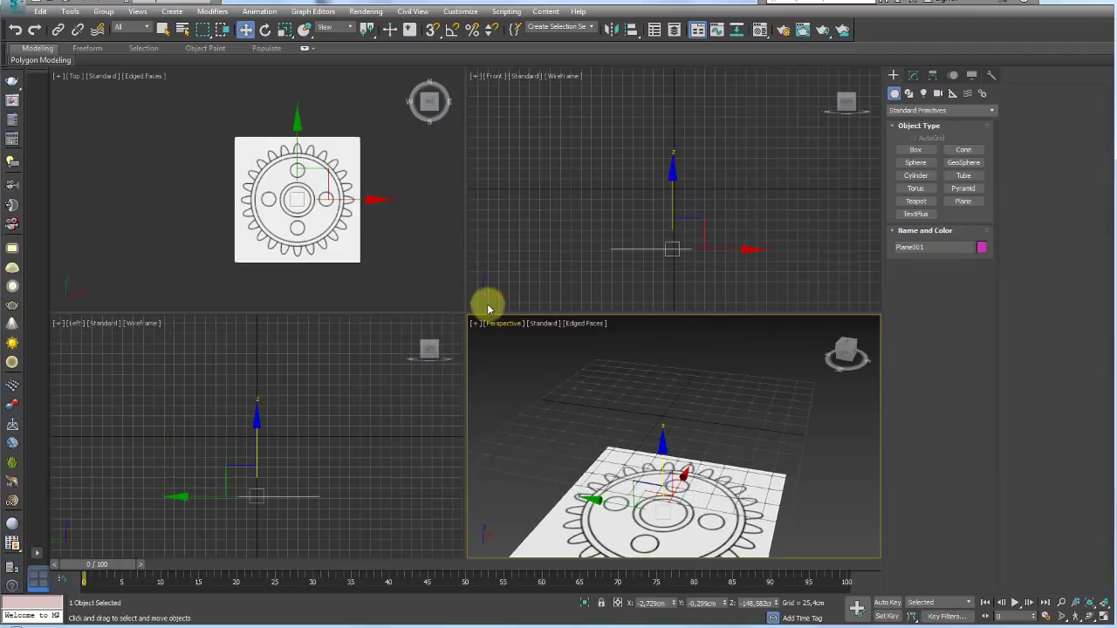
mouse_move(384, 254)
middle_down()
mouse_move(387, 242)
mouse_move(332, 242)
mouse_move(349, 231)
middle_up()
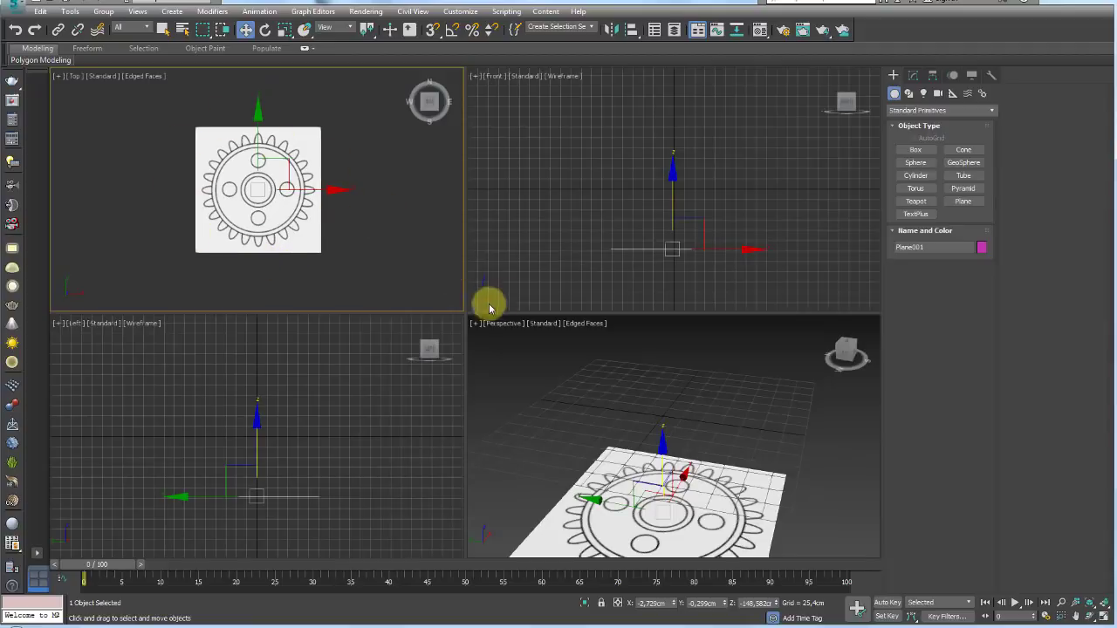
- Give the lower views full height and make the left view a shaded perspective with edged faces
drag(458, 311, 461, 43)
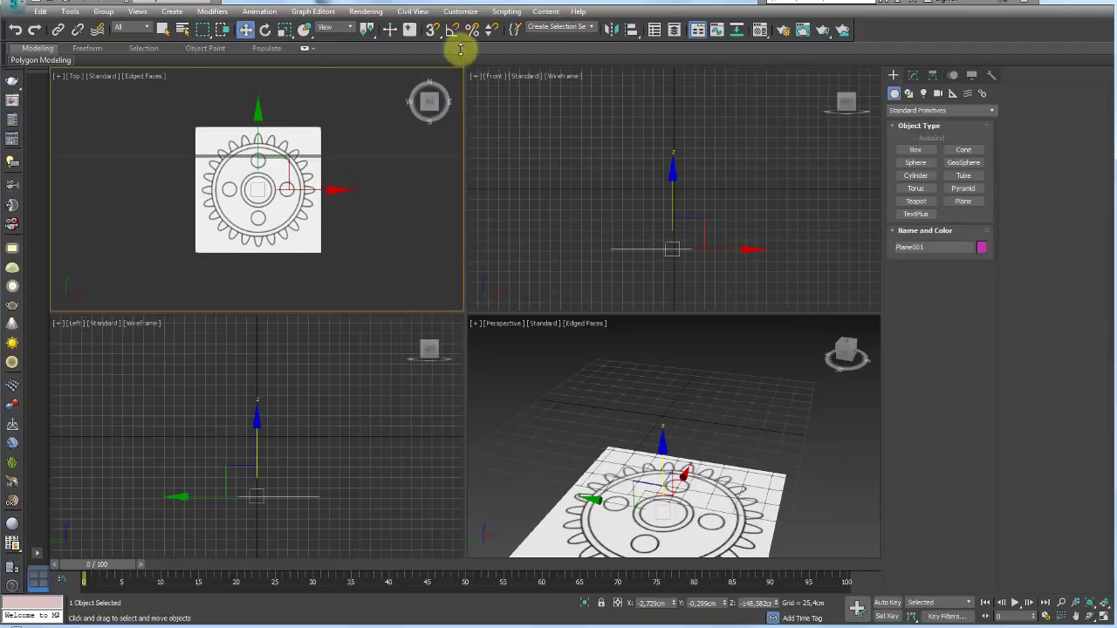
mouse_move(424, 387)
middle_down()
mouse_move(409, 361)
mouse_move(361, 398)
mouse_move(349, 369)
middle_up()
key(p)
key(F3)
key(F4)
mouse_move(755, 395)
middle_down()
mouse_move(789, 360)
mouse_move(783, 400)
middle_up()
- Set the right view to a top view, zoomed in and centred on the gear plane
key(t)
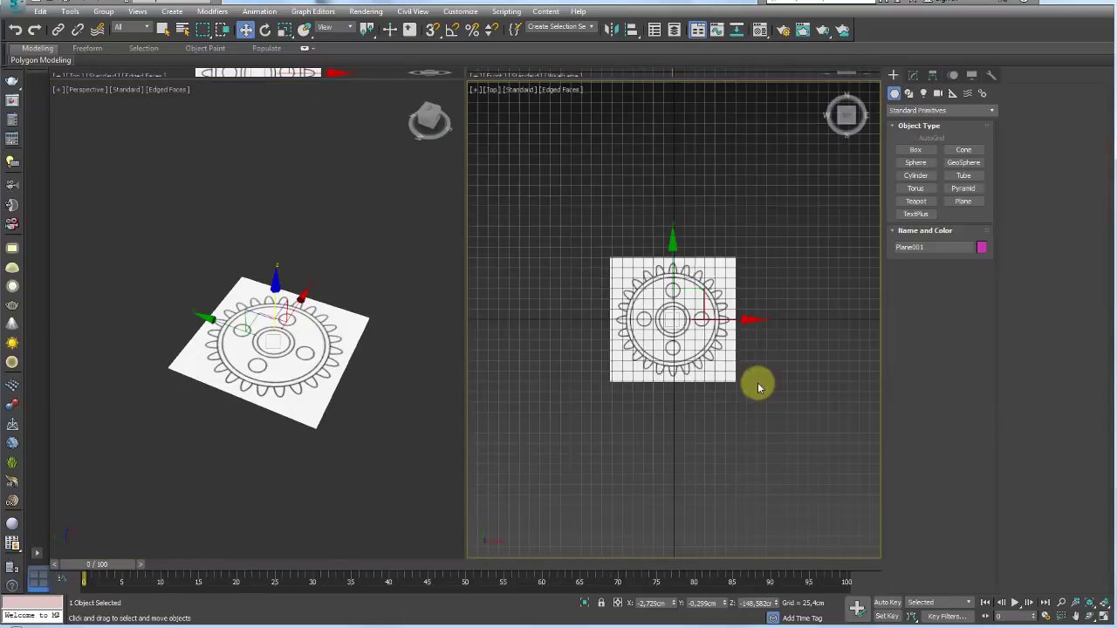
scroll(756, 378, up, 3)
scroll(747, 384, up, 3)
scroll(596, 194, up, 3)
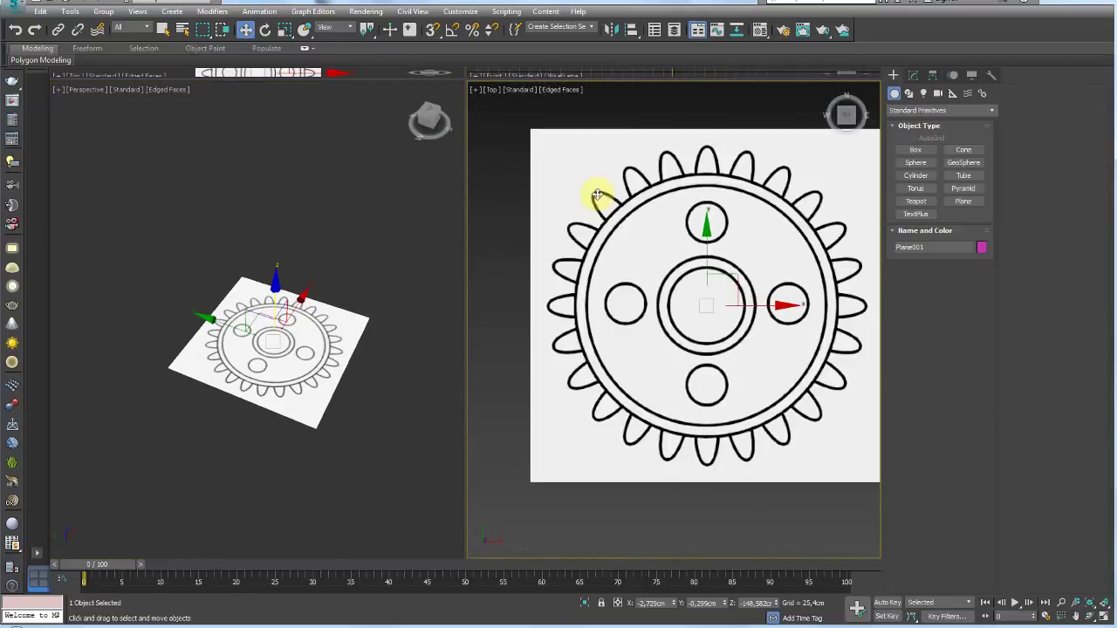
scroll(346, 303, up, 3)
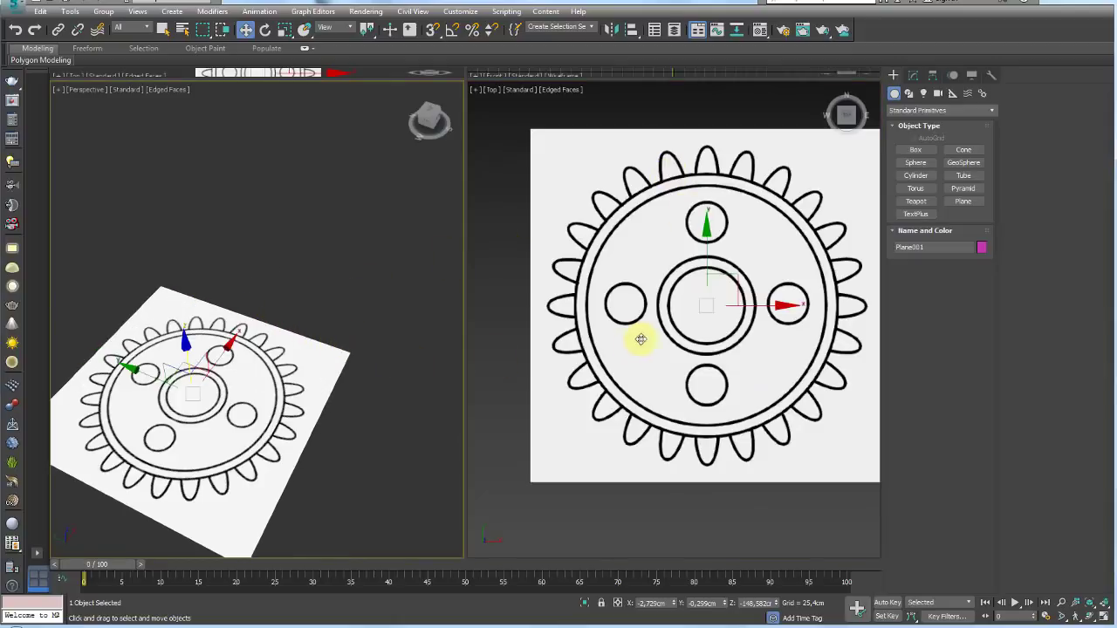
mouse_move(640, 339)
alt+middle_down()
mouse_move(663, 341)
mouse_move(687, 183)
alt+middle_up()
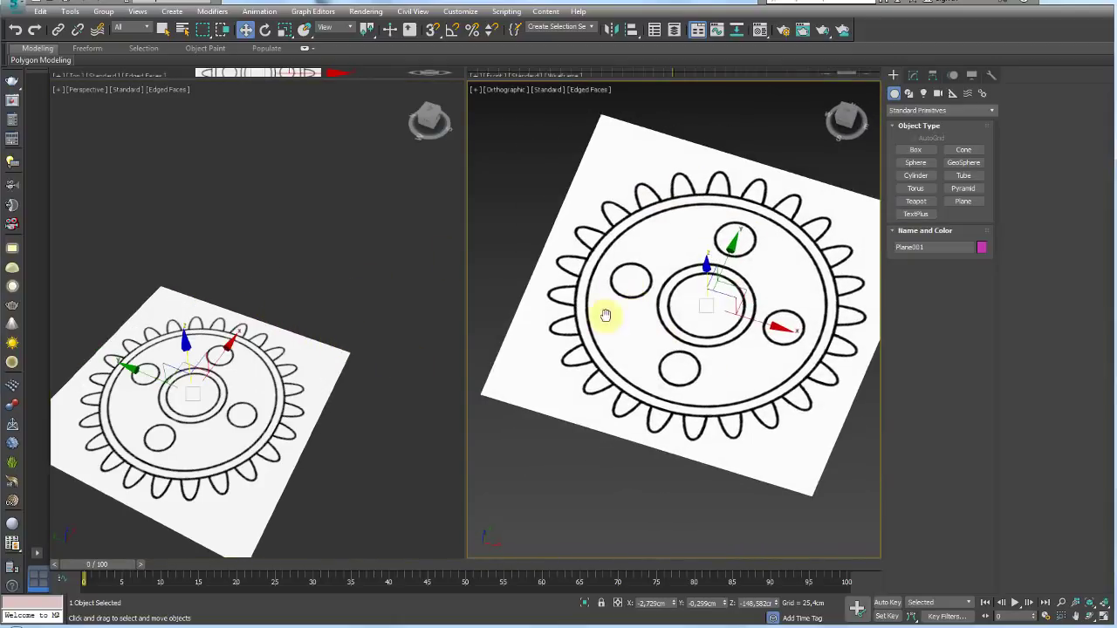
key(t)
middle_drag(222, 299, 284, 219)
middle_drag(698, 242, 688, 259)
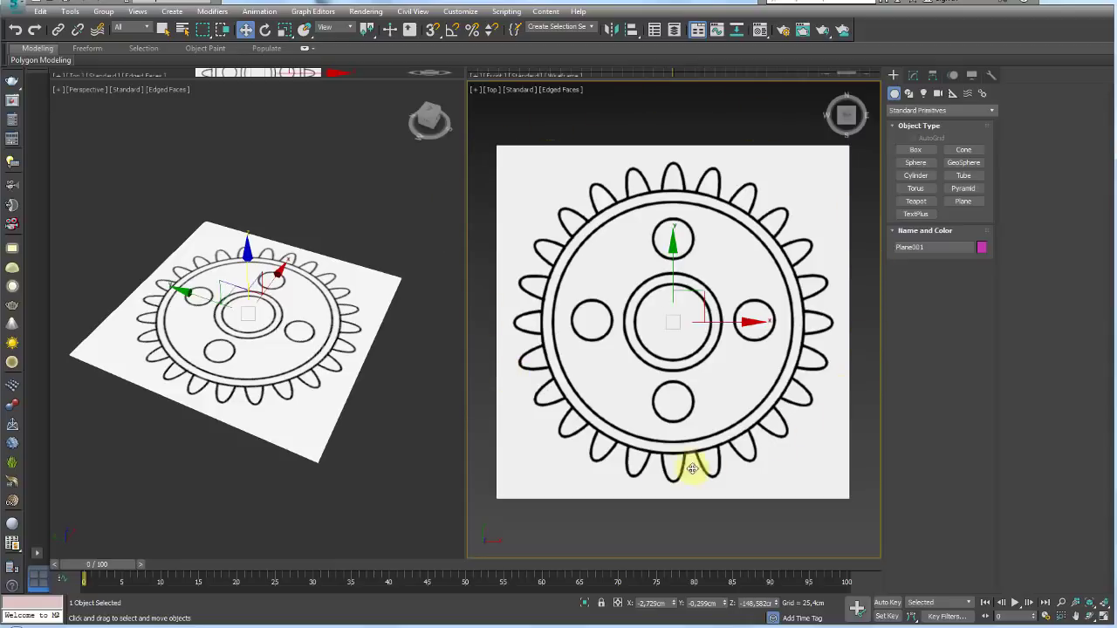
- Lower the gear plane material's Opacity in the Material Editor, then clear the selection
click(760, 32)
drag(705, 67, 866, 86)
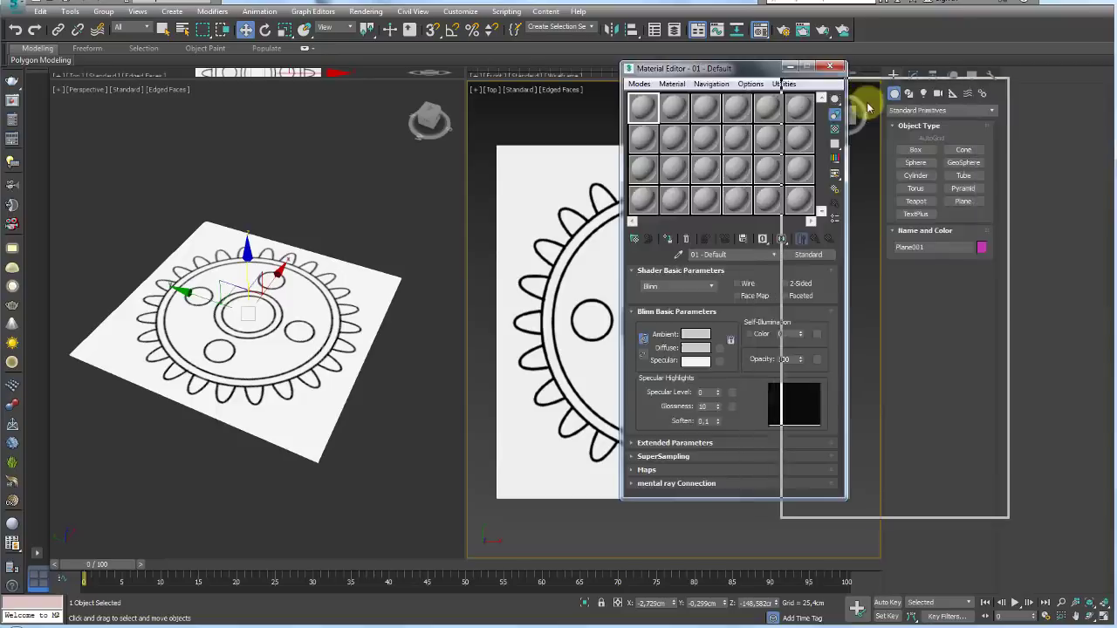
click(840, 272)
click(693, 219)
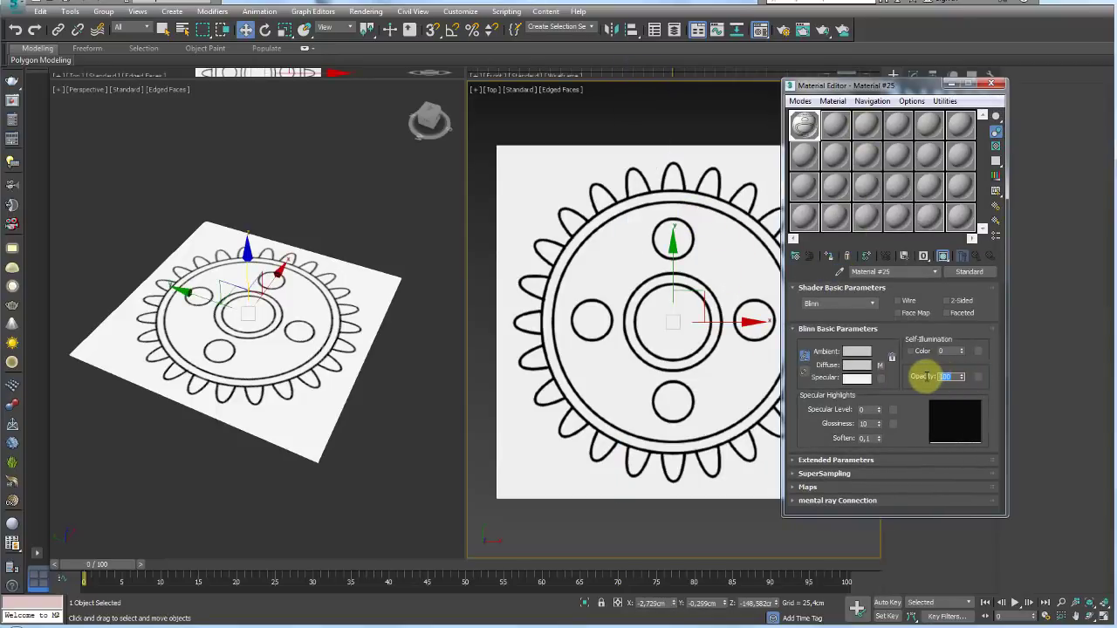
text(5)
key(Return)
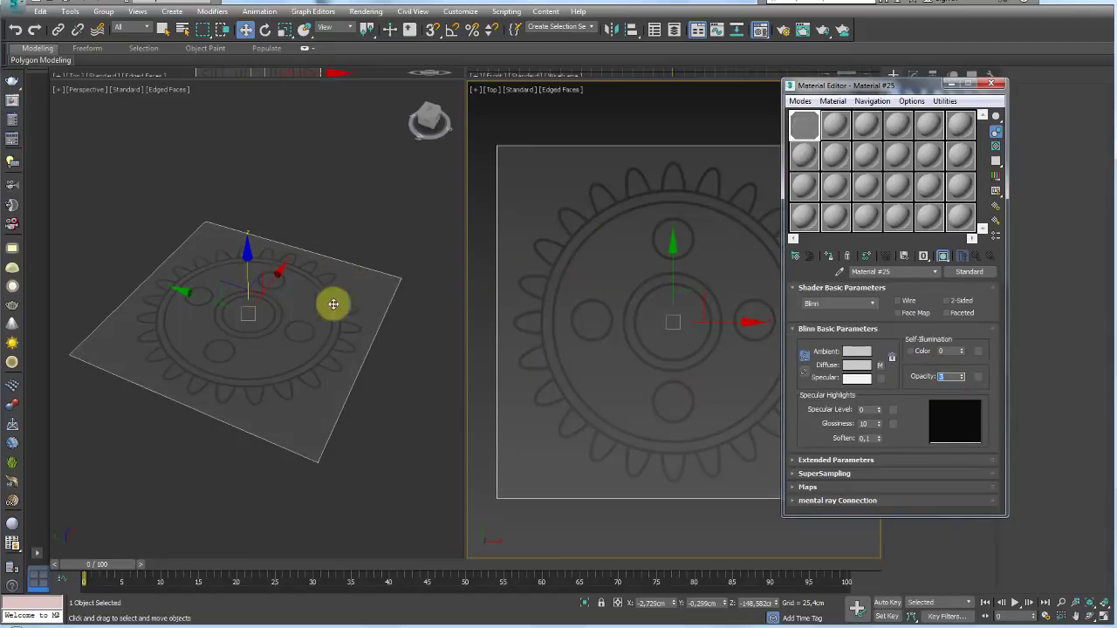
click(955, 85)
click(785, 139)
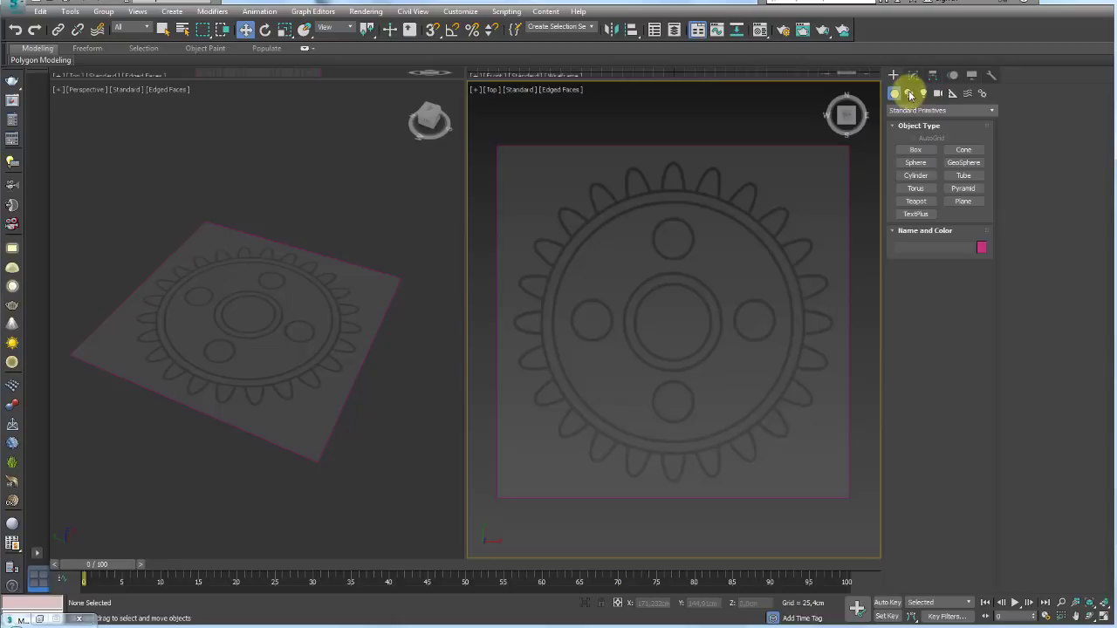
- Draw a circle centred on the gear with a radius of 116,132cm
click(909, 94)
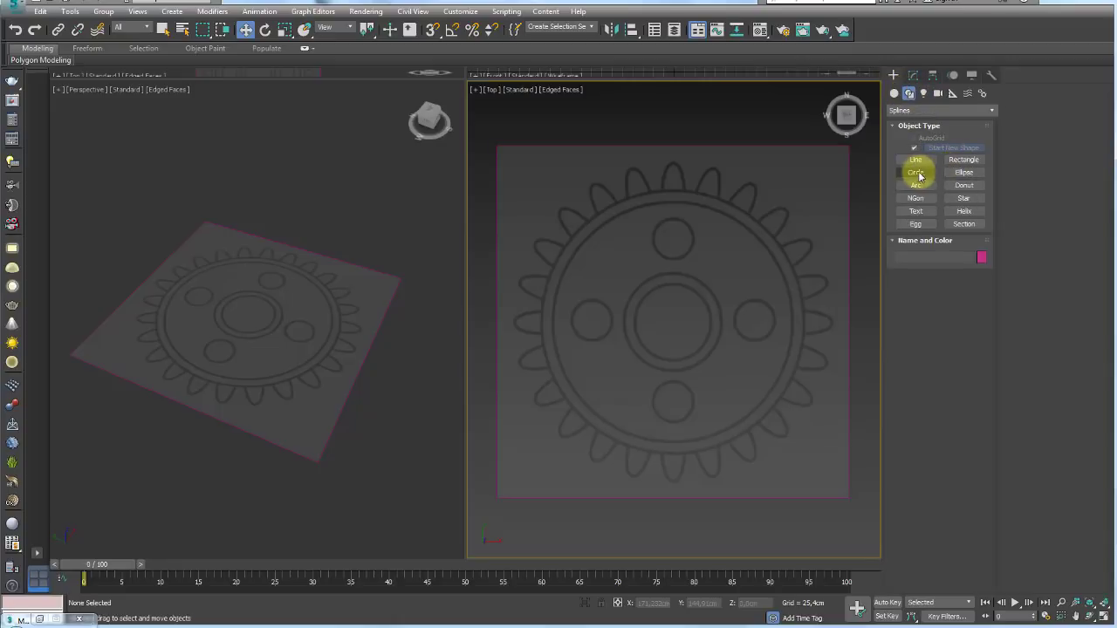
click(916, 172)
drag(678, 321, 764, 421)
key(w)
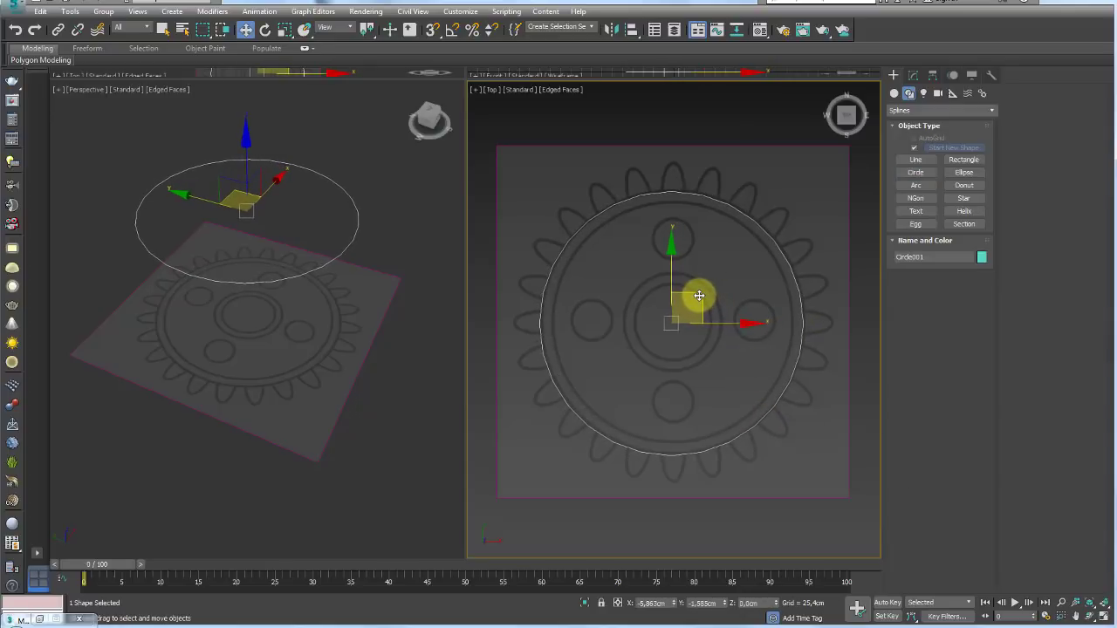
drag(698, 296, 699, 294)
key(ctrl+z)
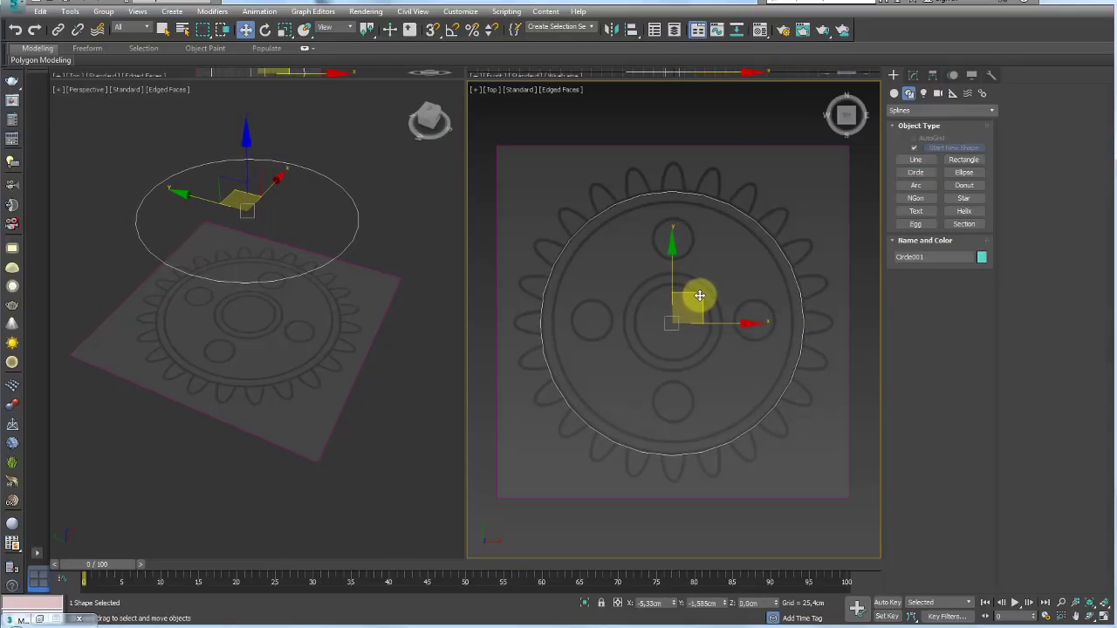
click(914, 76)
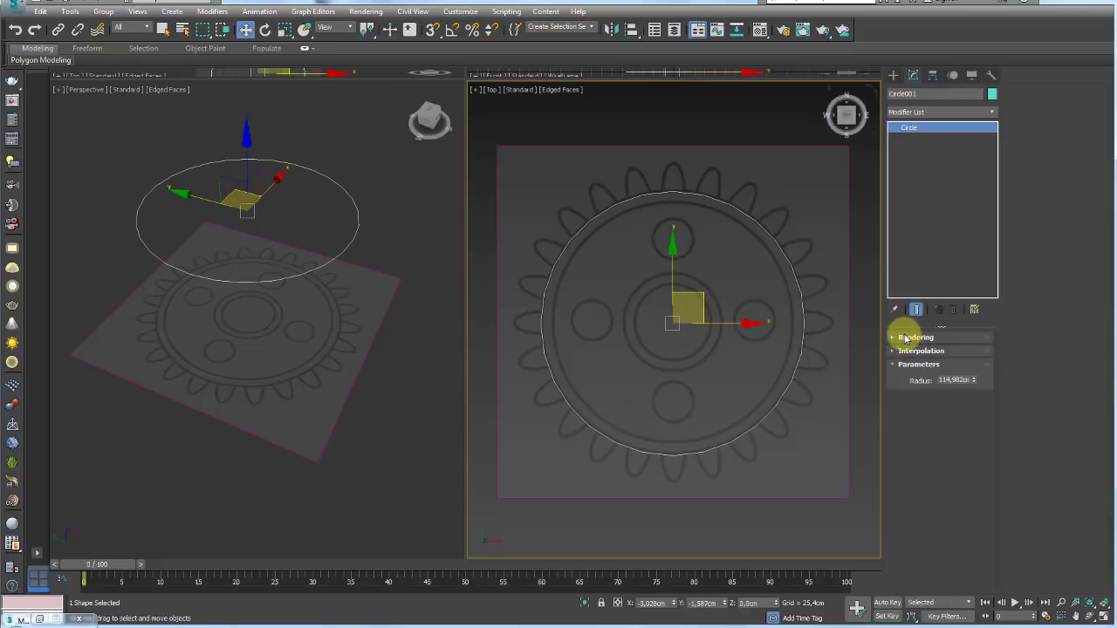
mouse_move(975, 384)
mouse_down()
mouse_move(970, 397)
mouse_move(977, 379)
mouse_up()
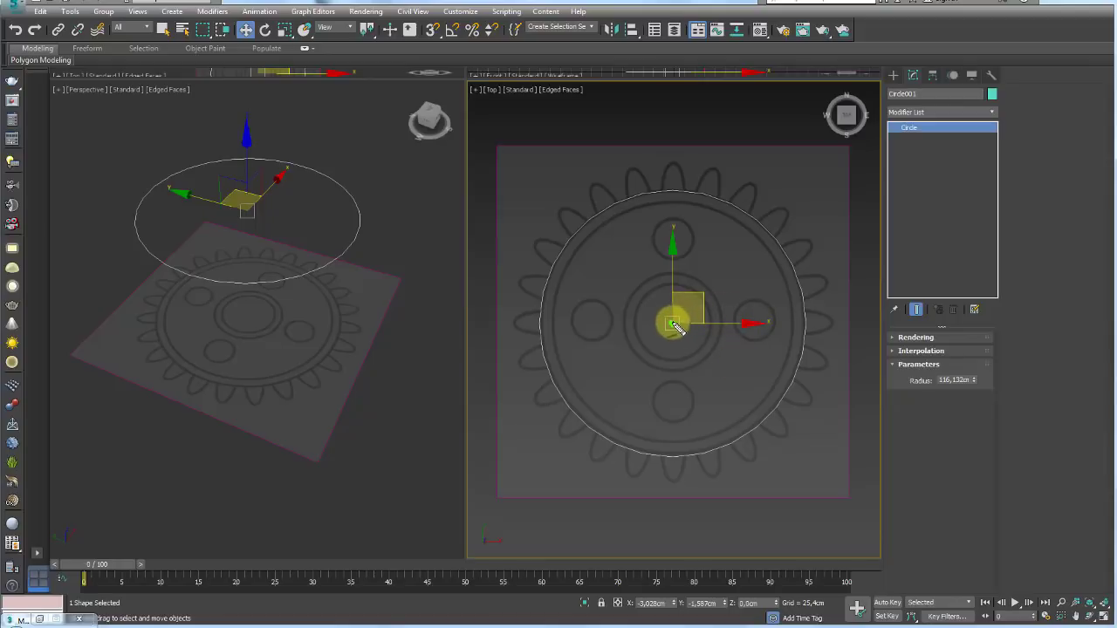
mouse_move(672, 325)
mouse_down()
mouse_move(676, 220)
mouse_move(653, 292)
mouse_move(641, 231)
mouse_move(591, 242)
mouse_move(620, 399)
mouse_move(768, 340)
mouse_move(707, 218)
mouse_up()
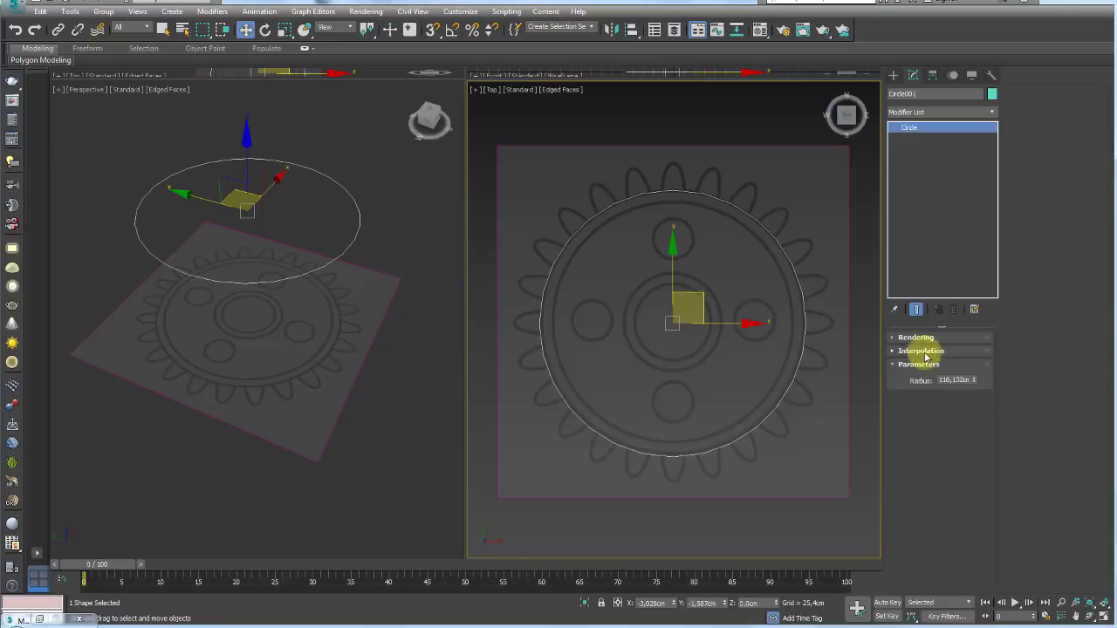
- Lower the circle's interpolation steps to 0 so it becomes a diamond
click(897, 338)
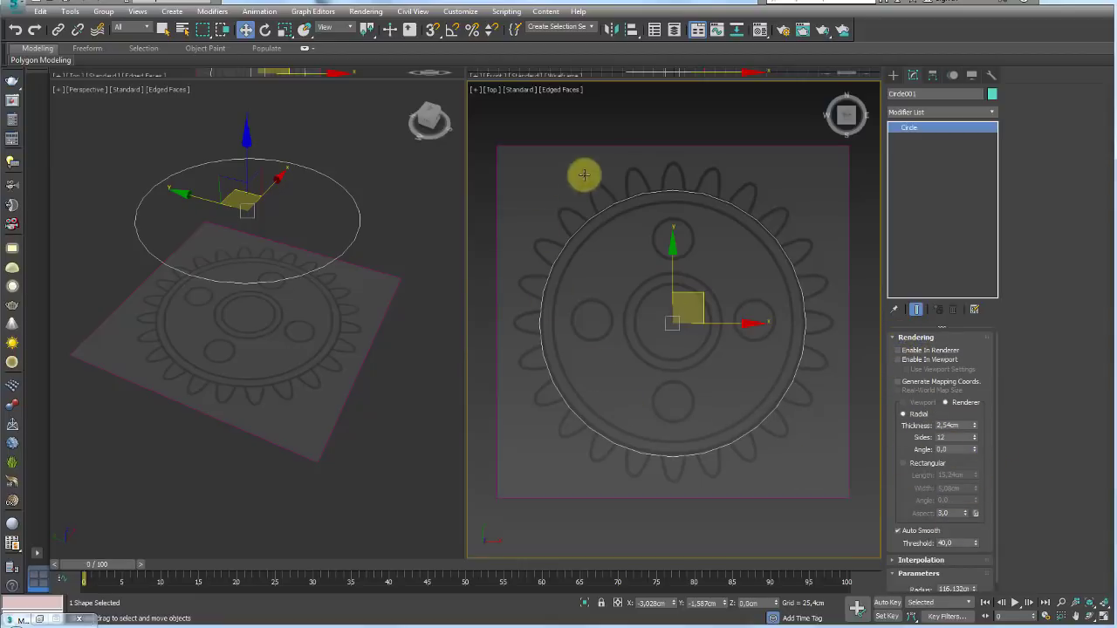
click(894, 339)
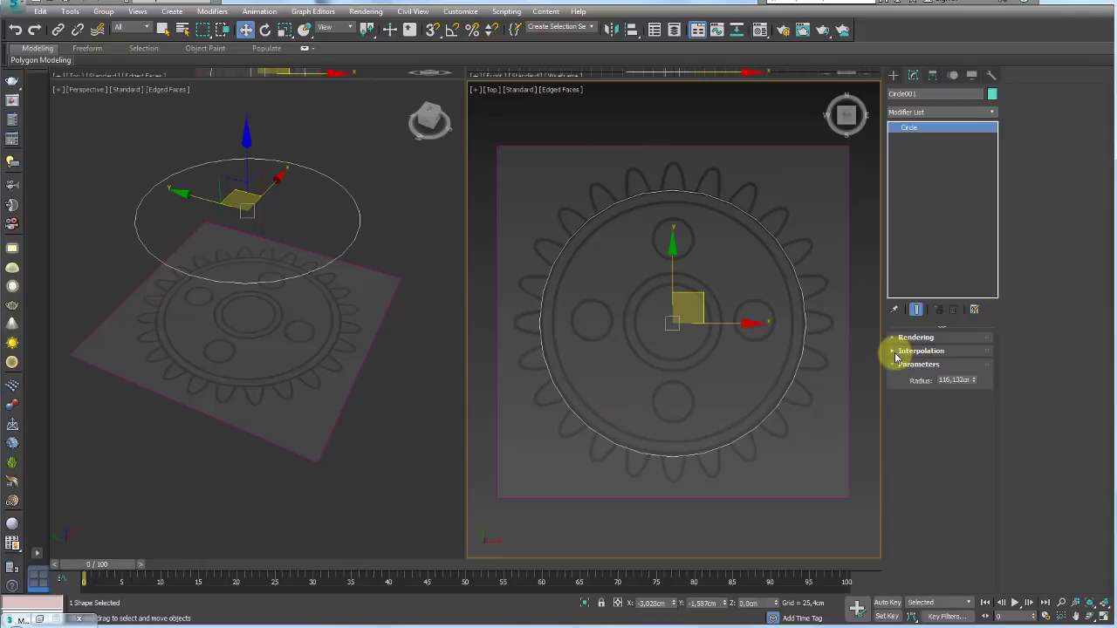
click(896, 353)
double_click(955, 365)
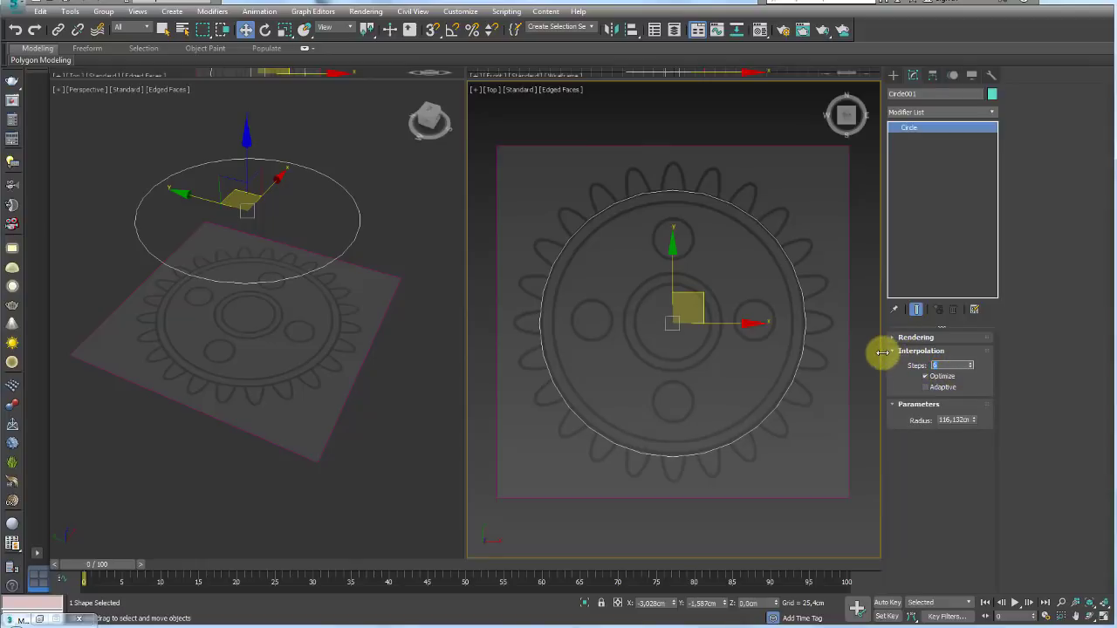
click(970, 368)
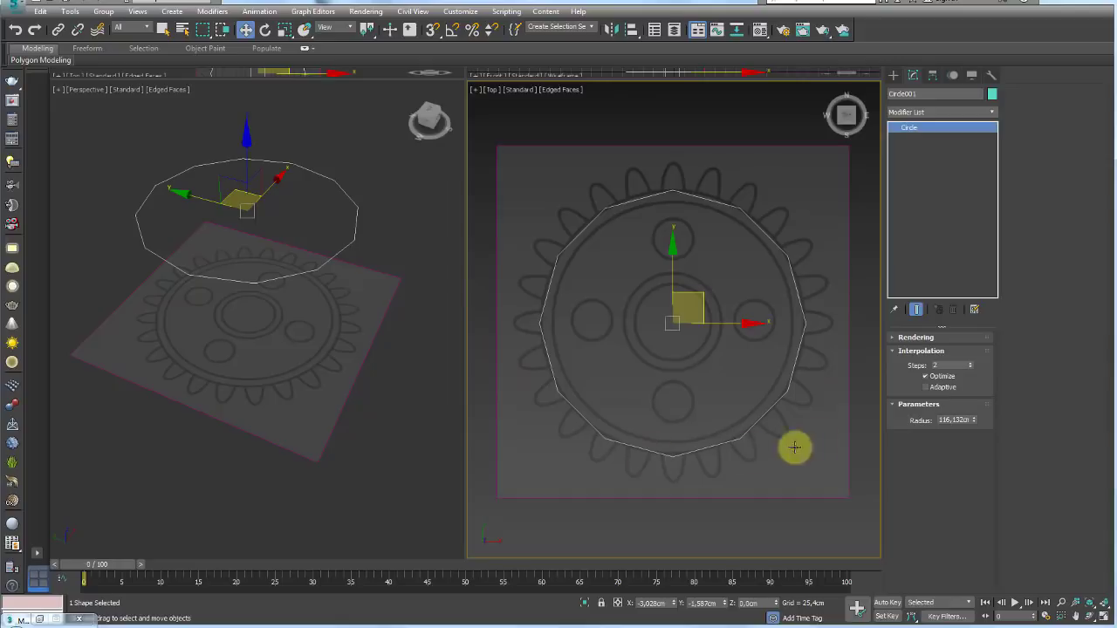
click(971, 369)
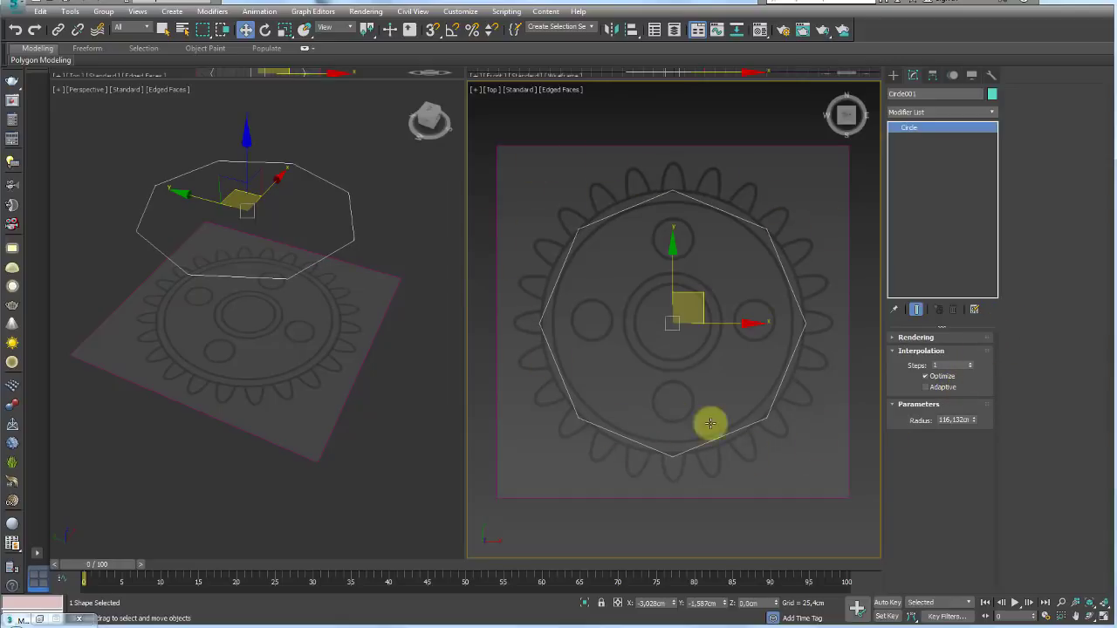
click(971, 369)
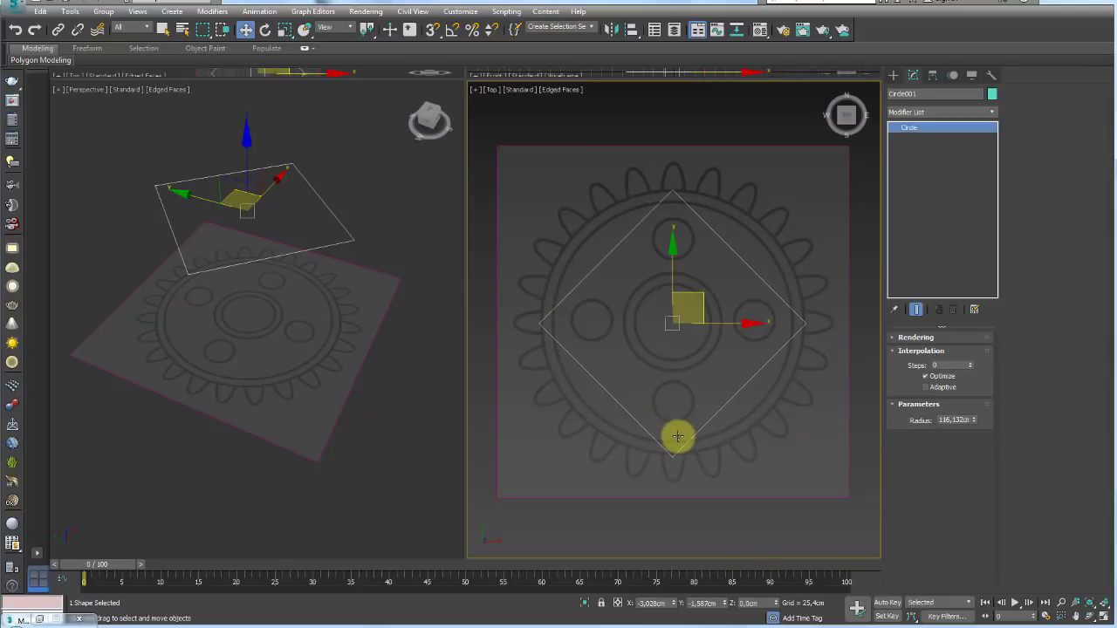
right_click(911, 130)
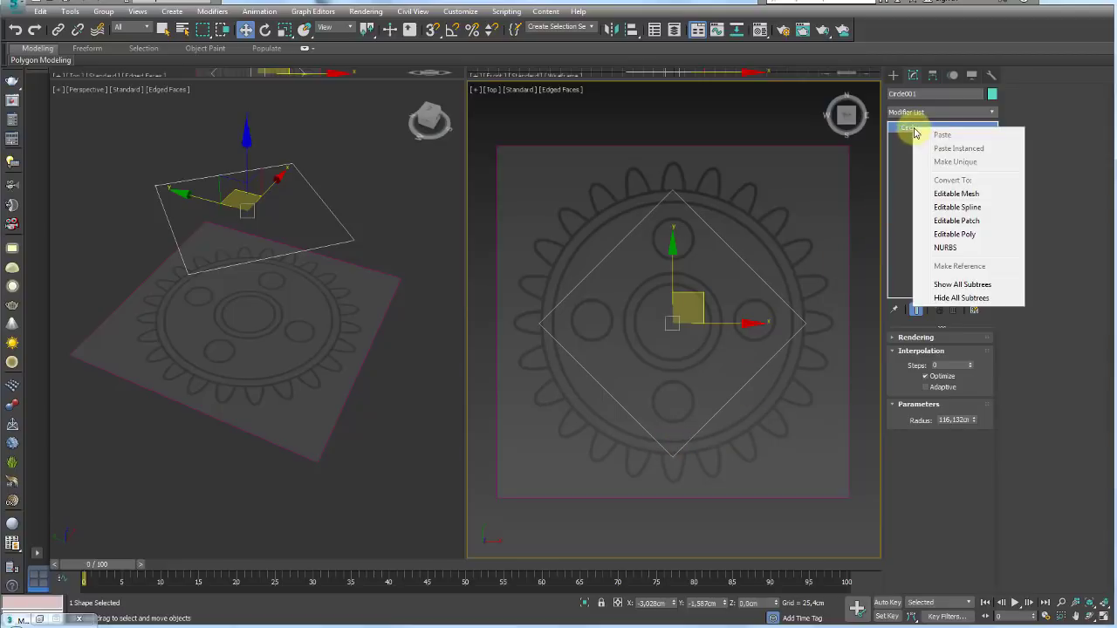
click(962, 212)
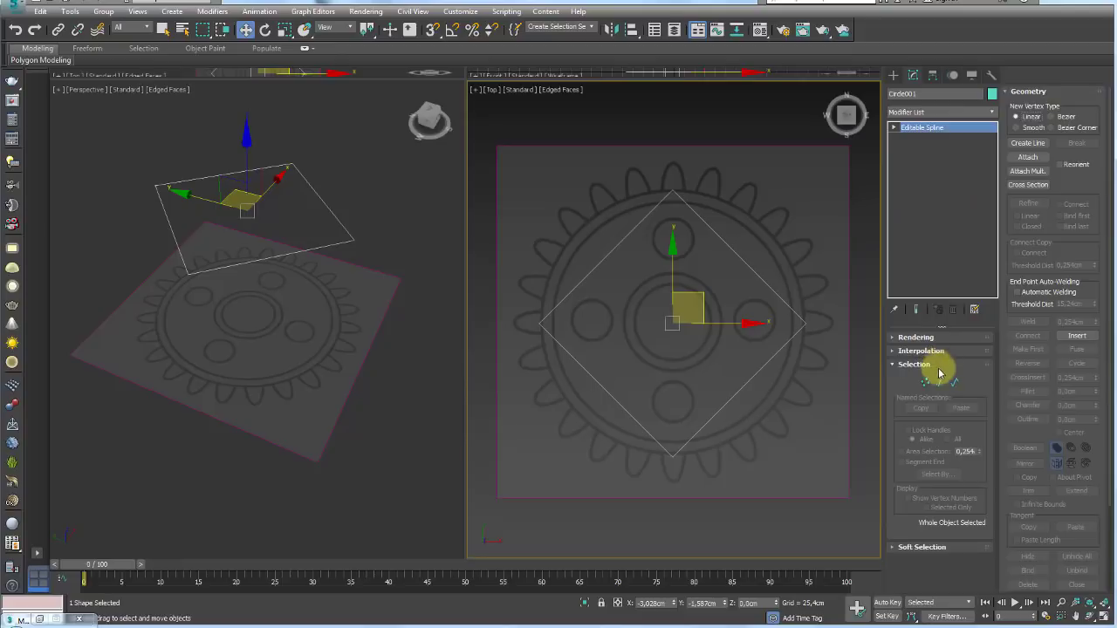
drag(812, 189, 602, 456)
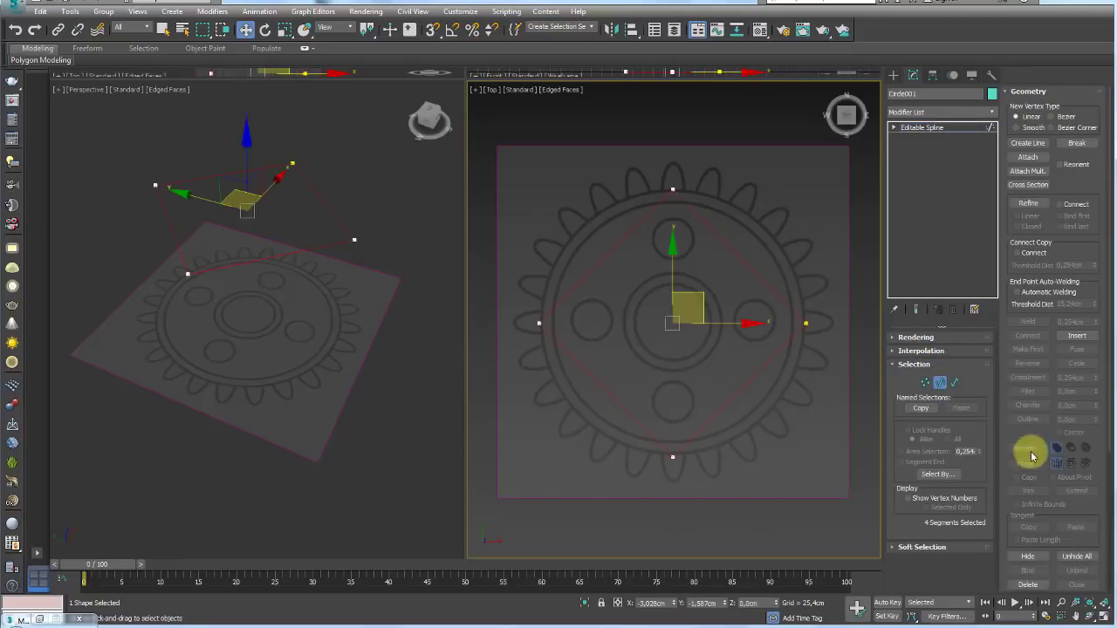
scroll(1026, 433, down, 5)
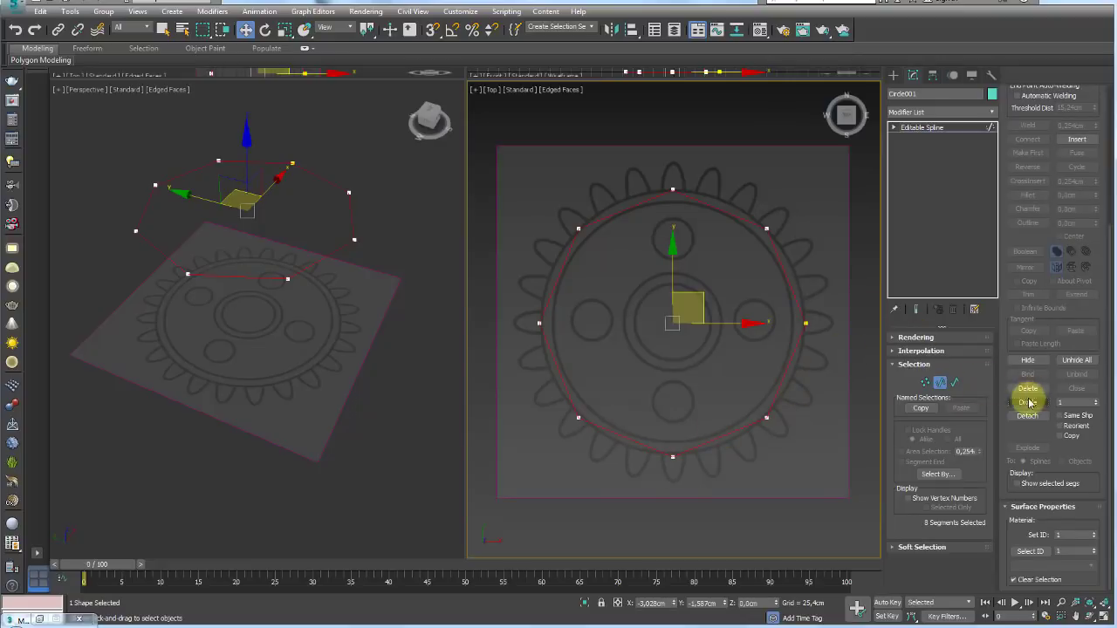
click(1029, 402)
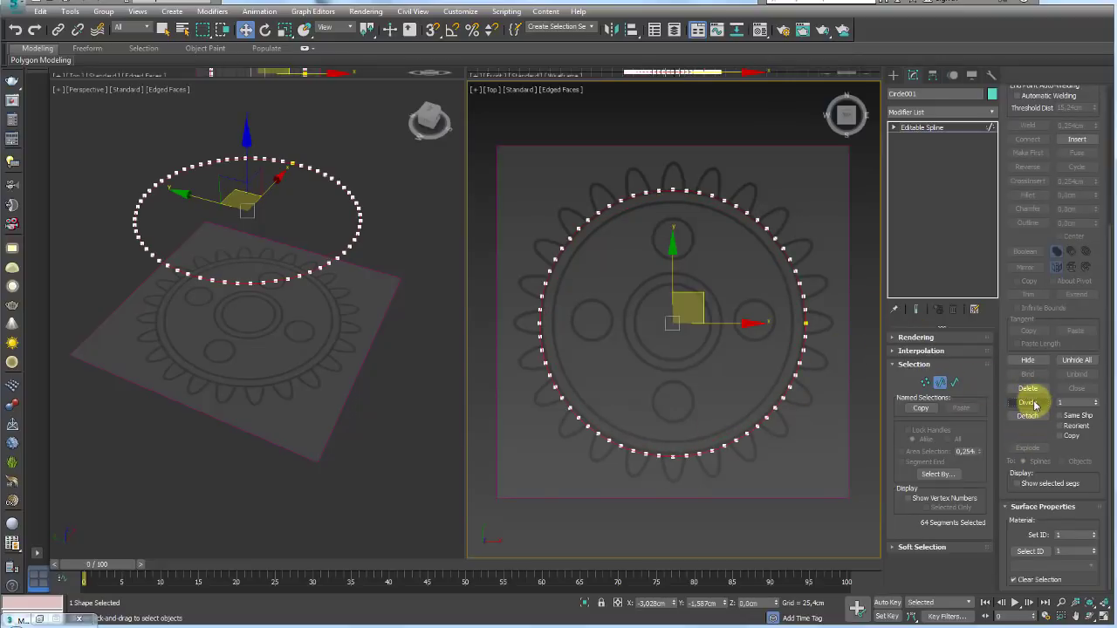
click(922, 128)
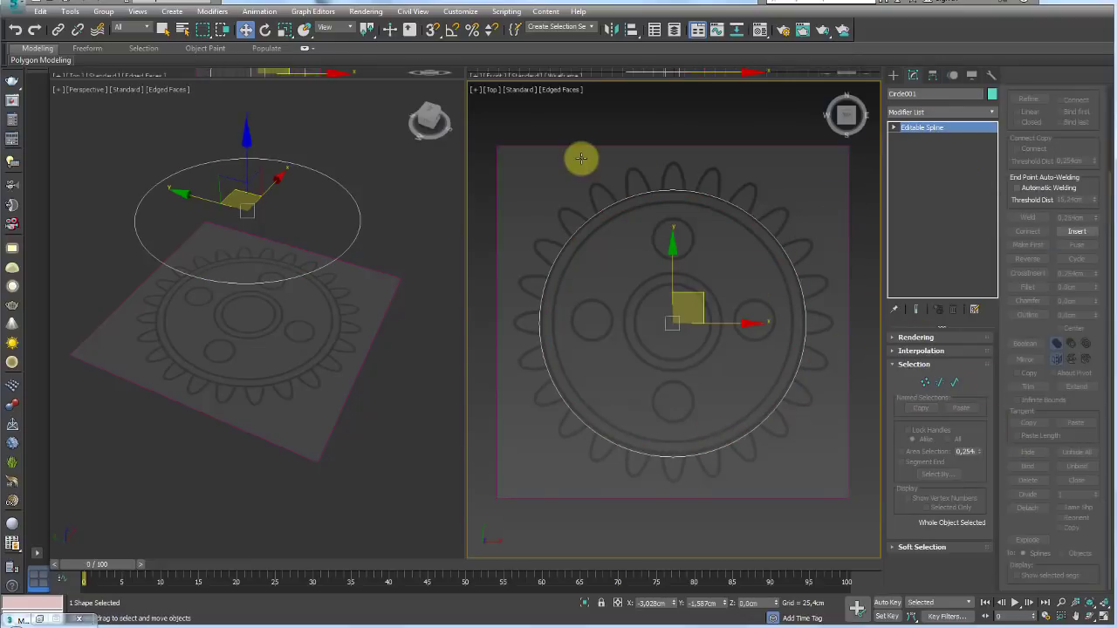
scroll(610, 175, up, 2)
scroll(681, 205, up, 3)
scroll(698, 205, up, 2)
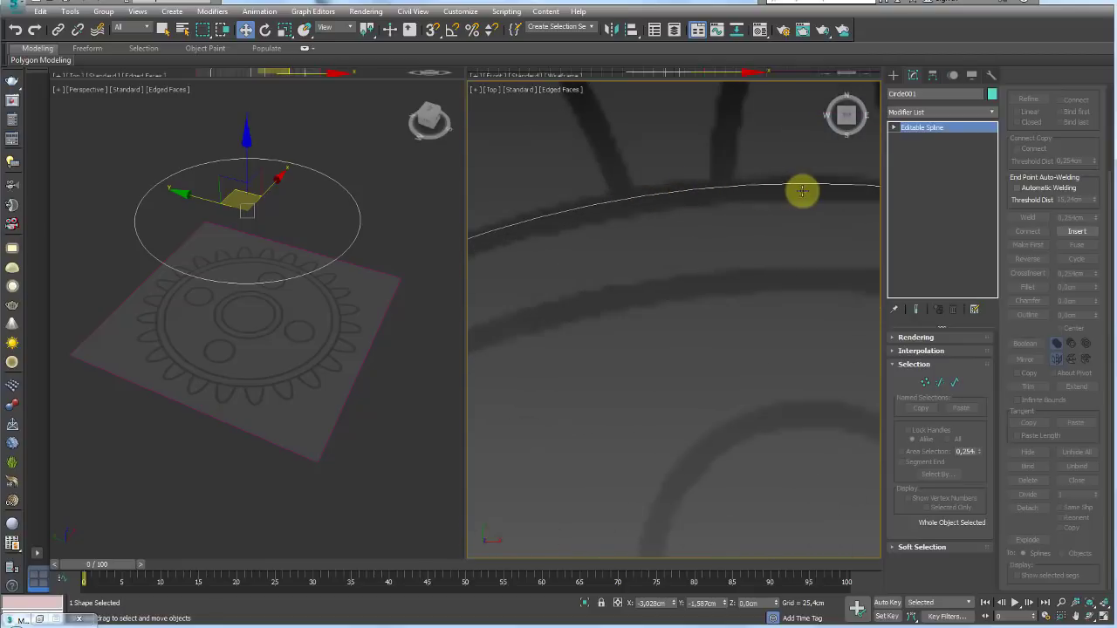
scroll(811, 188, down, 2)
scroll(838, 218, down, 3)
scroll(786, 248, down, 1)
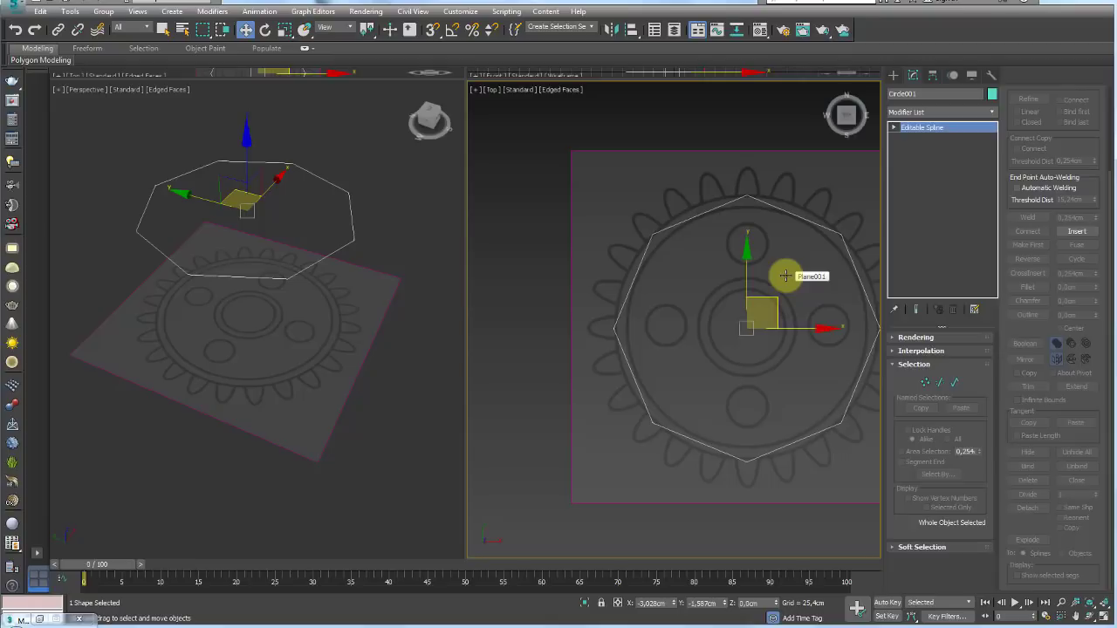
key(ctrl+z)
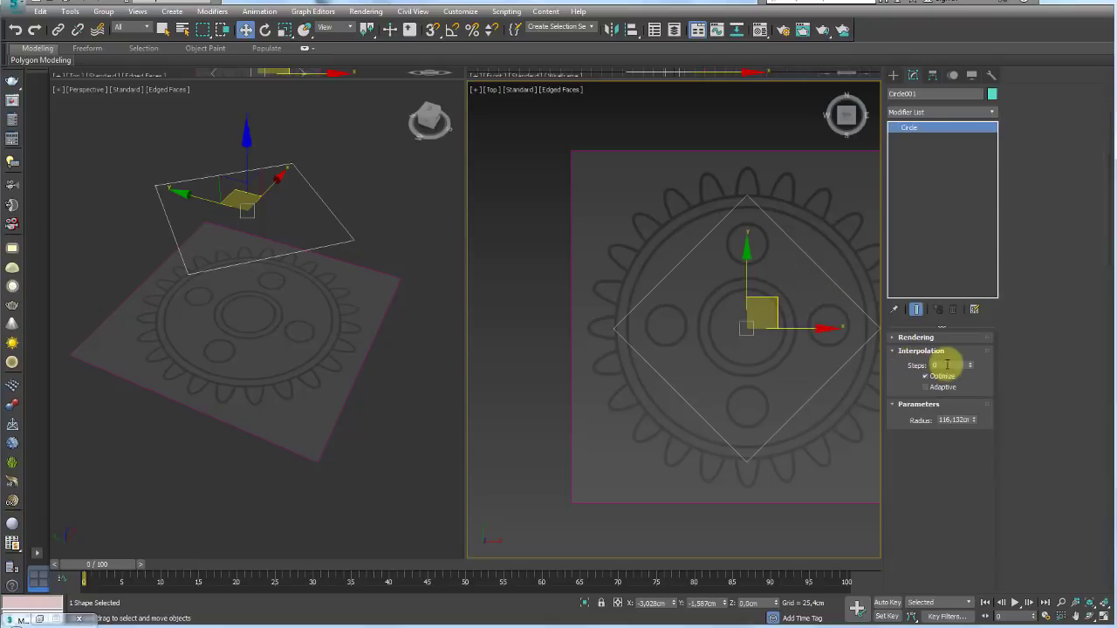
- Raise Circle001's interpolation steps to 32 so it is smooth again
drag(975, 368, 895, 356)
text(12)
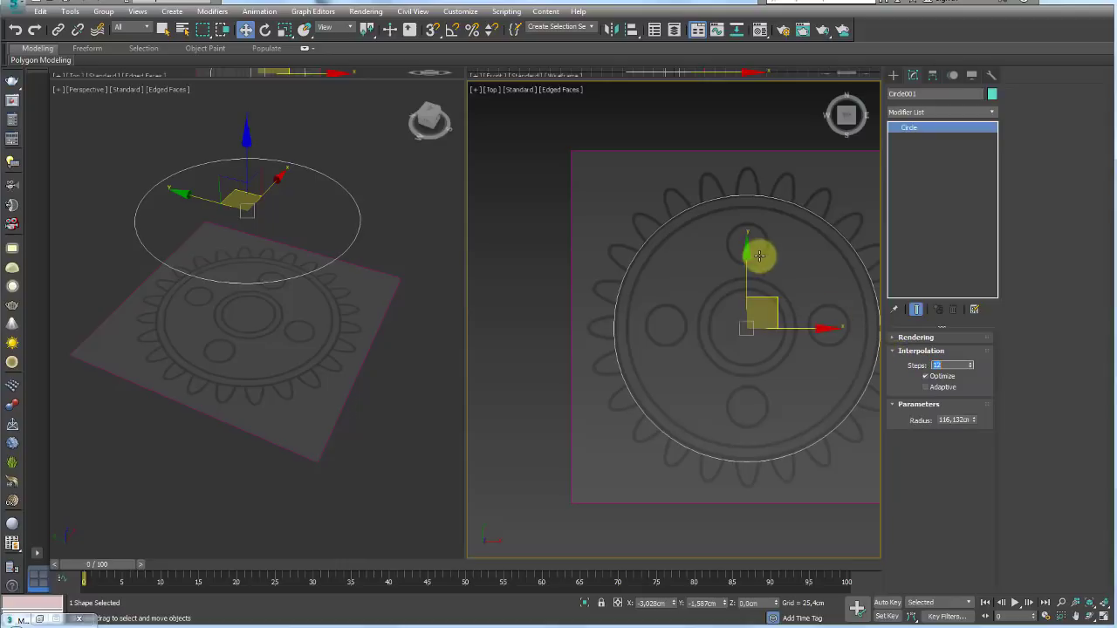
scroll(693, 250, up, 2)
scroll(672, 204, up, 3)
scroll(714, 169, up, 3)
scroll(714, 168, down, 4)
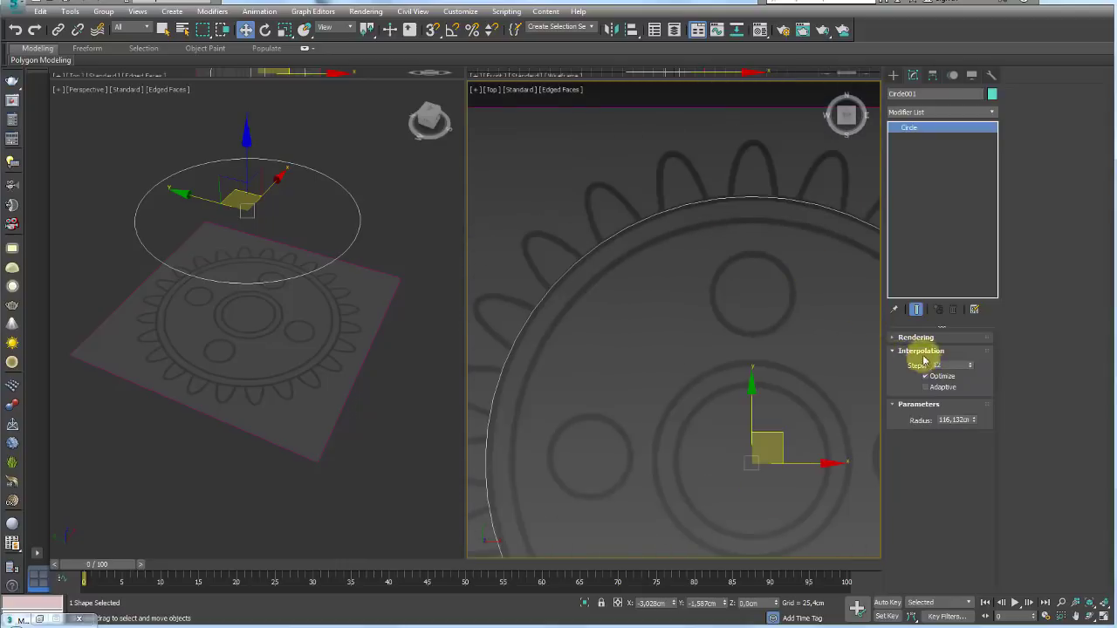
double_click(953, 364)
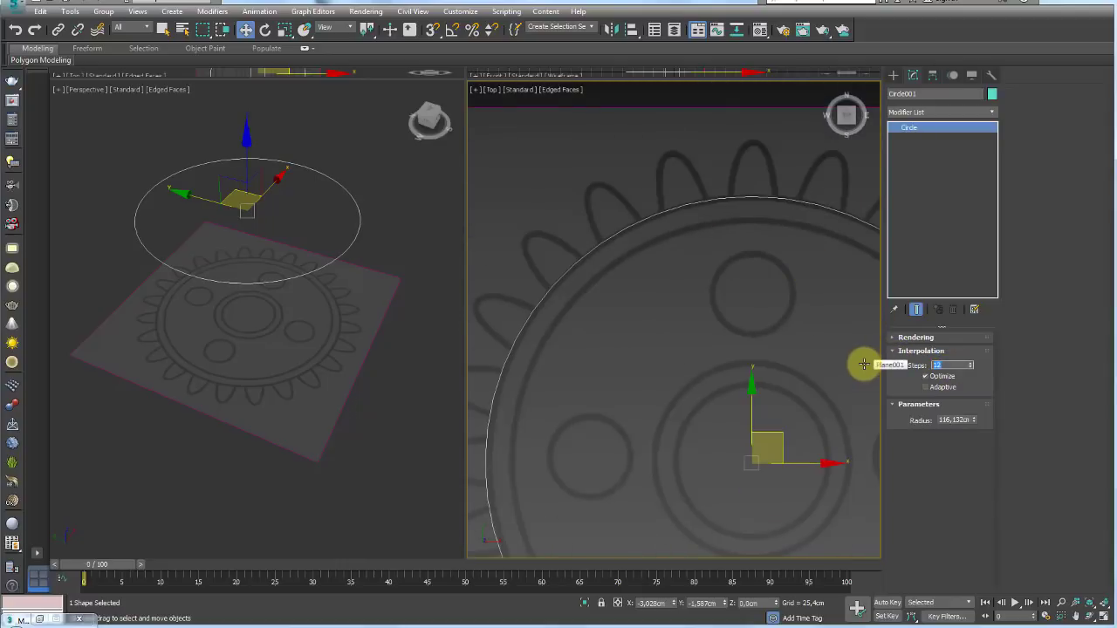
text(32)
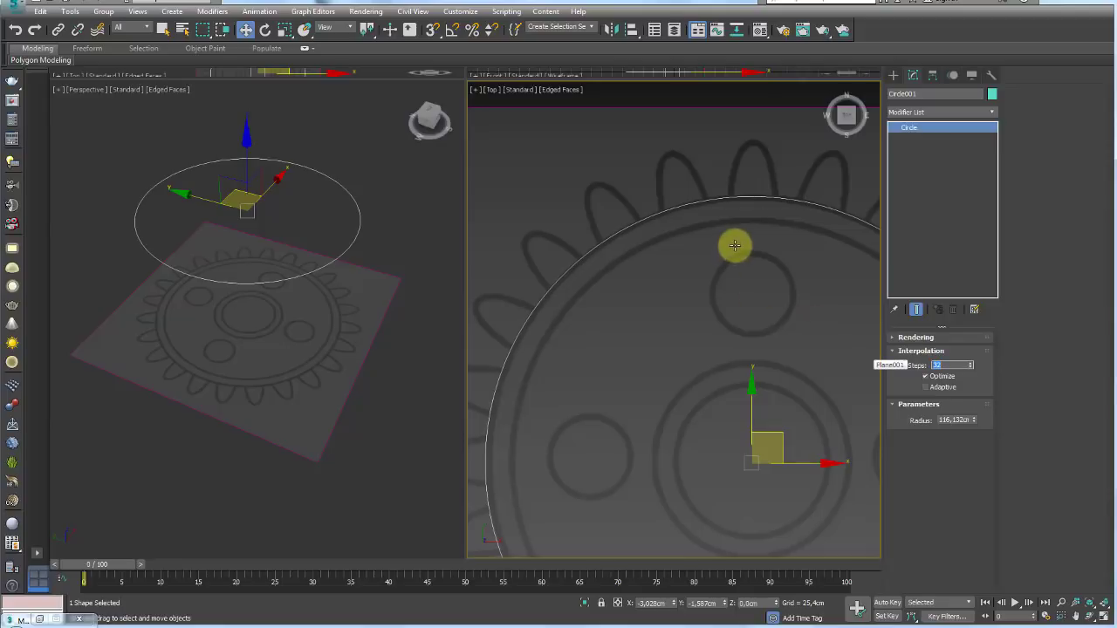
scroll(706, 250, up, 2)
scroll(663, 183, up, 3)
scroll(687, 202, up, 2)
scroll(681, 253, up, 1)
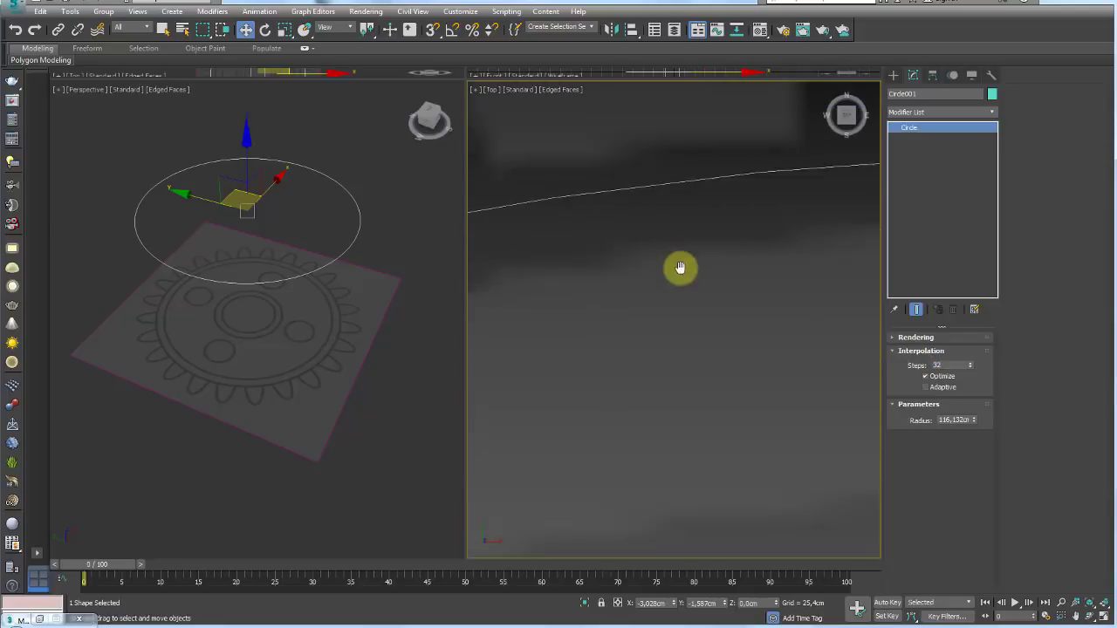
scroll(689, 253, down, 1)
scroll(785, 218, down, 3)
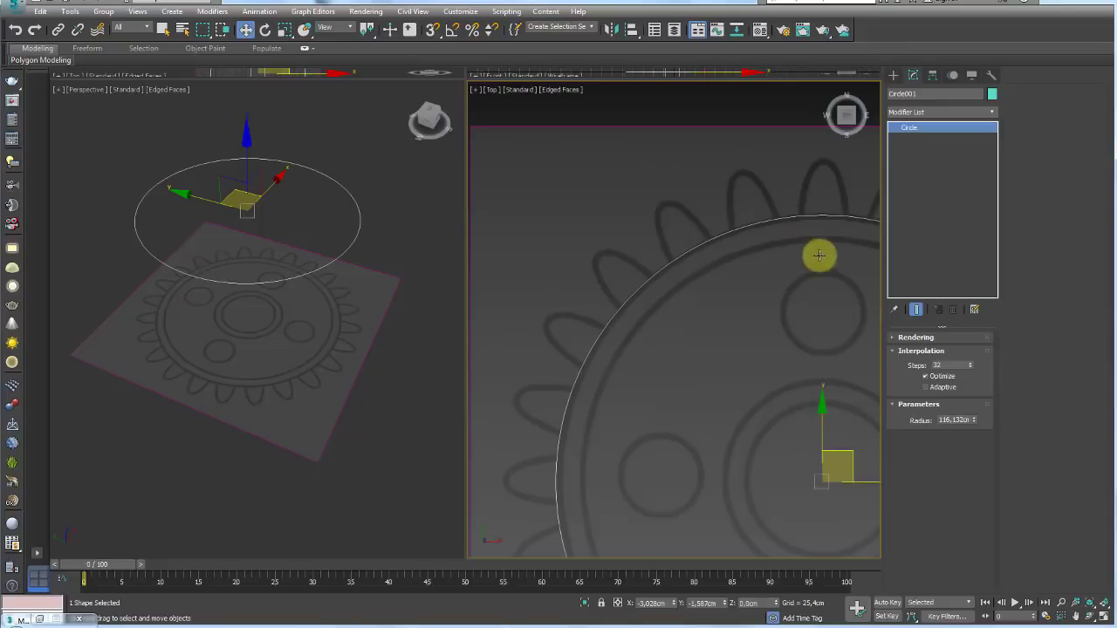
scroll(794, 270, down, 2)
scroll(773, 291, down, 1)
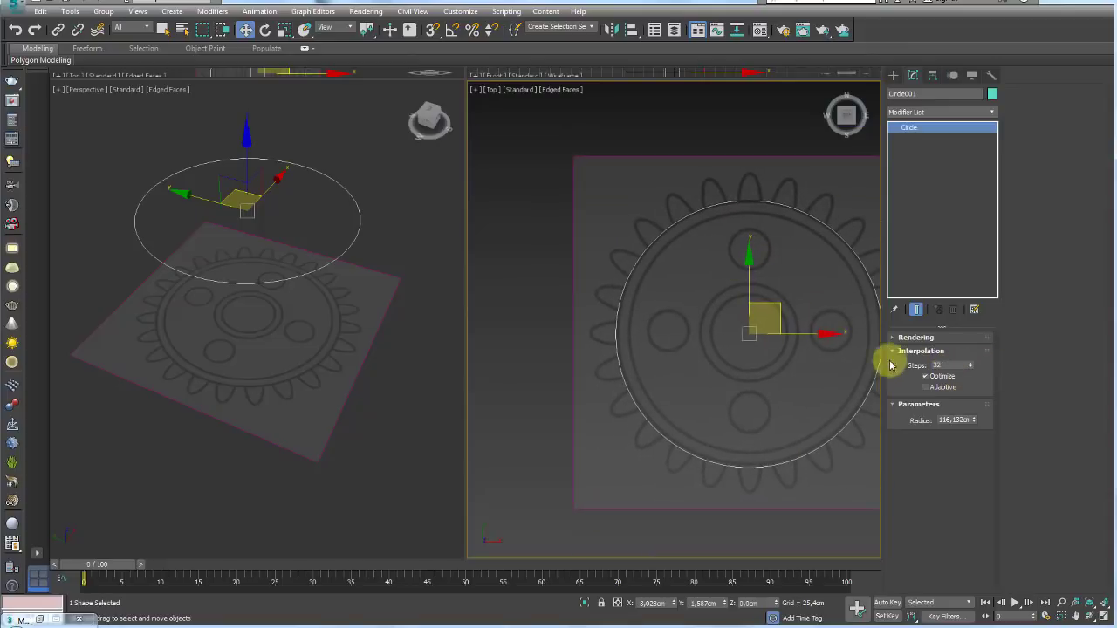
- Shrink Circle001's radius to 33,678cm around the central bore
middle_drag(766, 316, 738, 305)
middle_drag(754, 400, 741, 394)
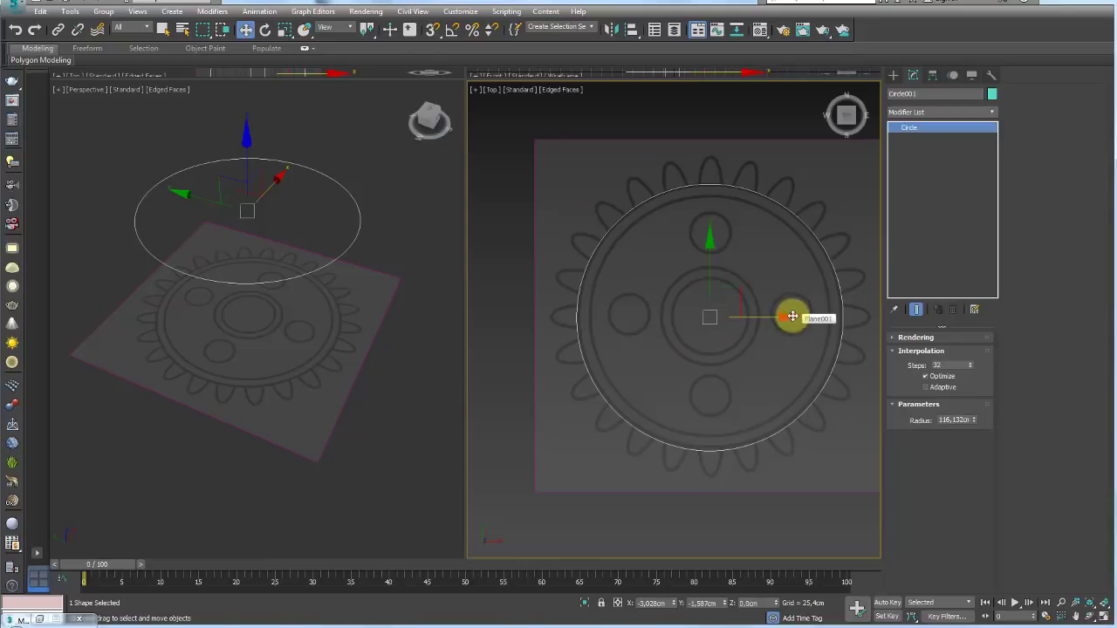
middle_drag(791, 316, 764, 306)
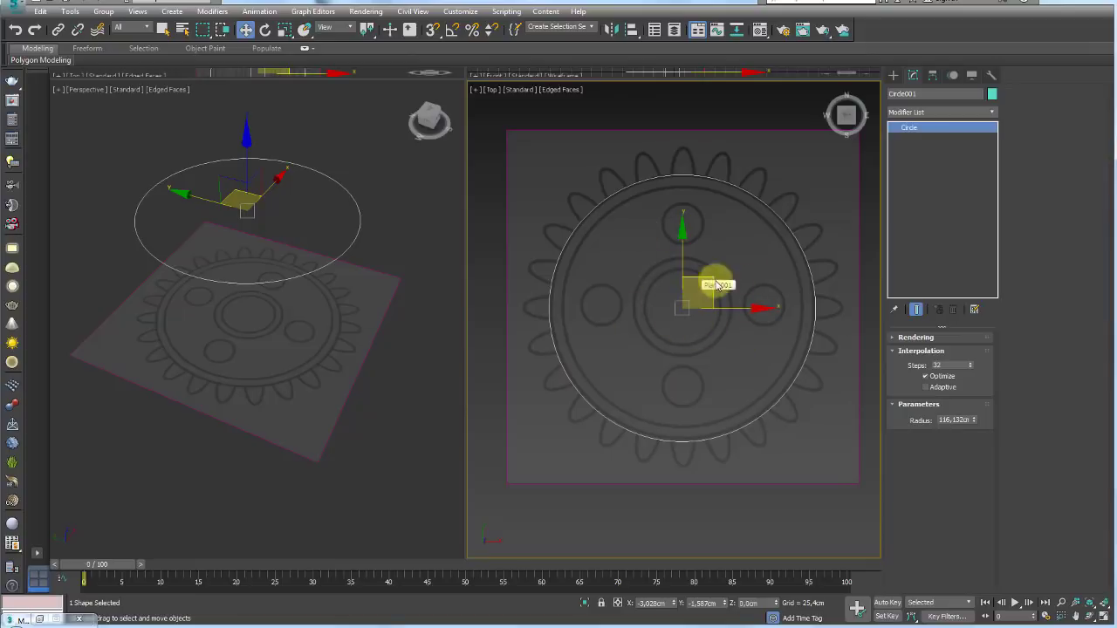
drag(975, 422, 977, 465)
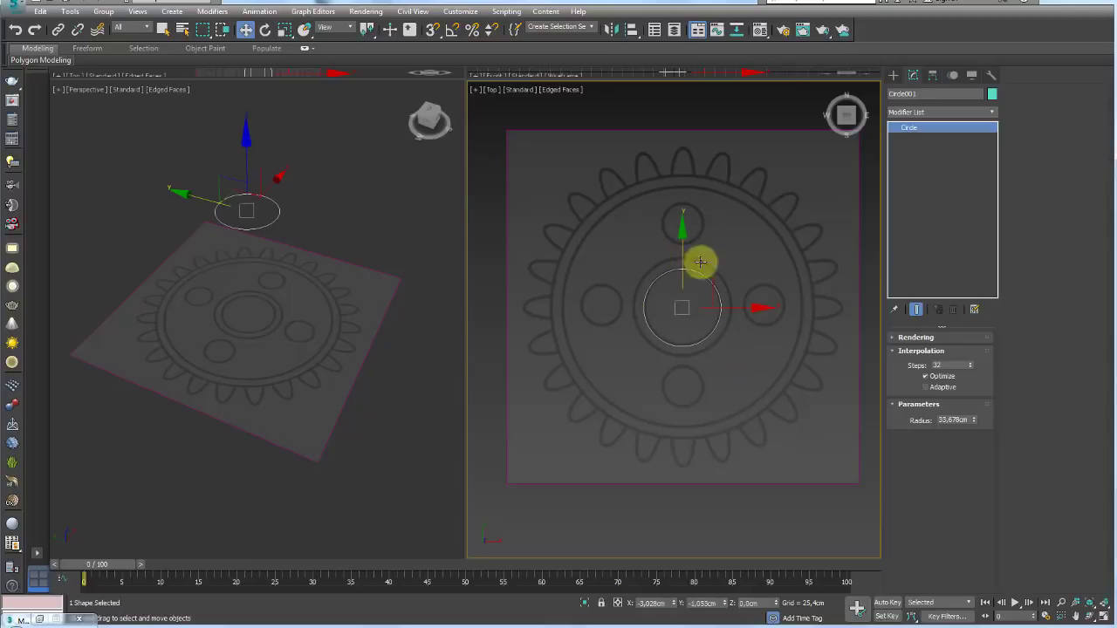
- Clone the small circle as Circle002
shift+click(684, 313)
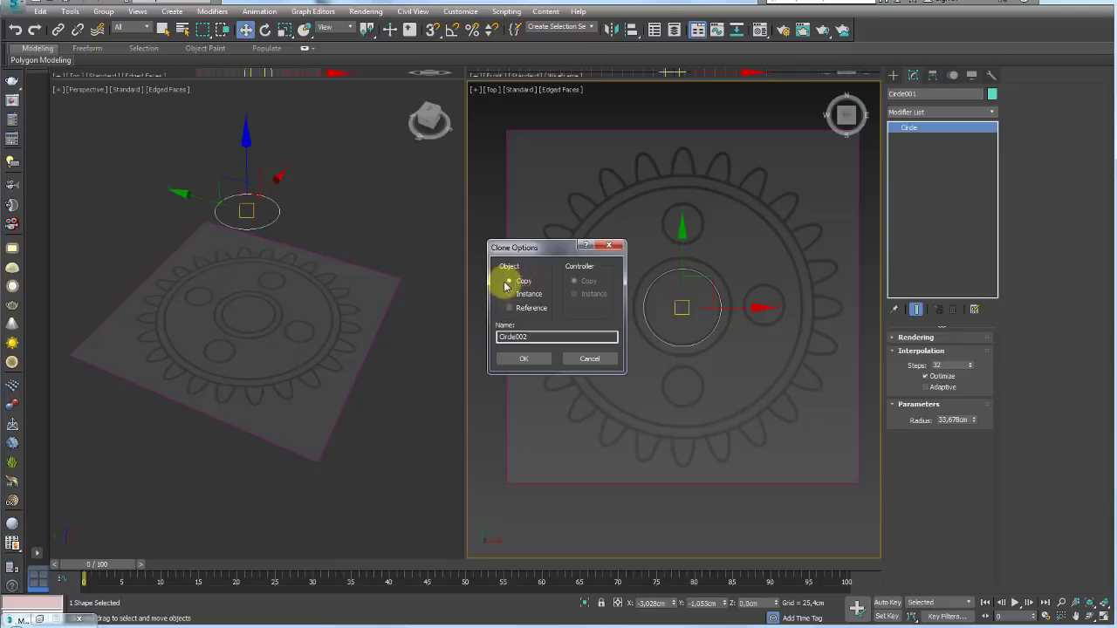
drag(523, 246, 526, 224)
click(530, 329)
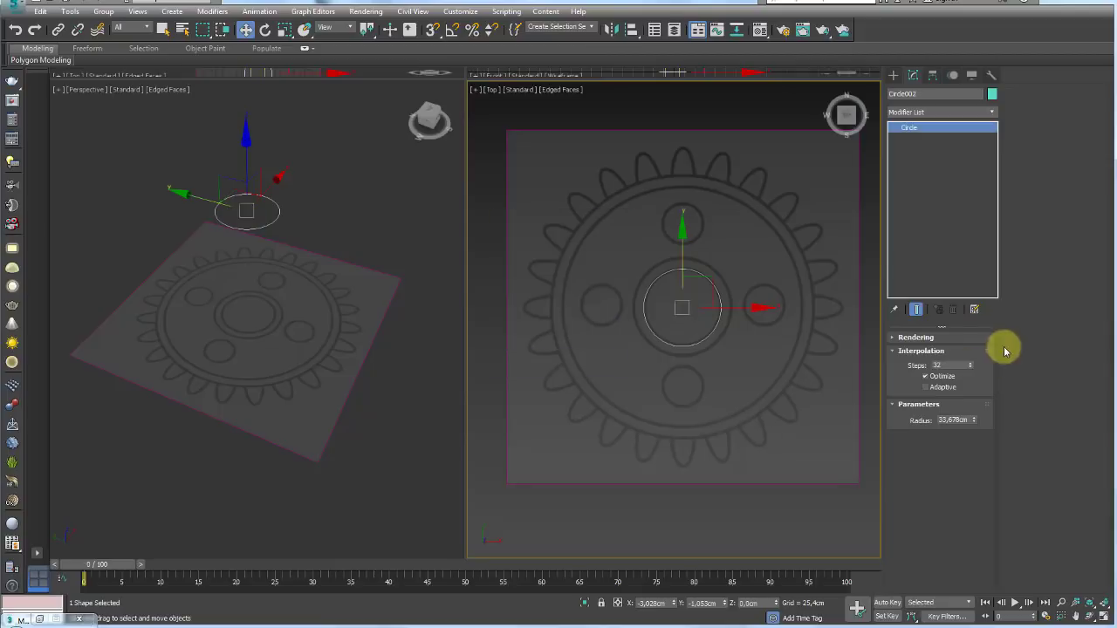
- Enlarge Circle002's radius to 115,213cm to trace the gear's tooth root
drag(975, 422, 984, 291)
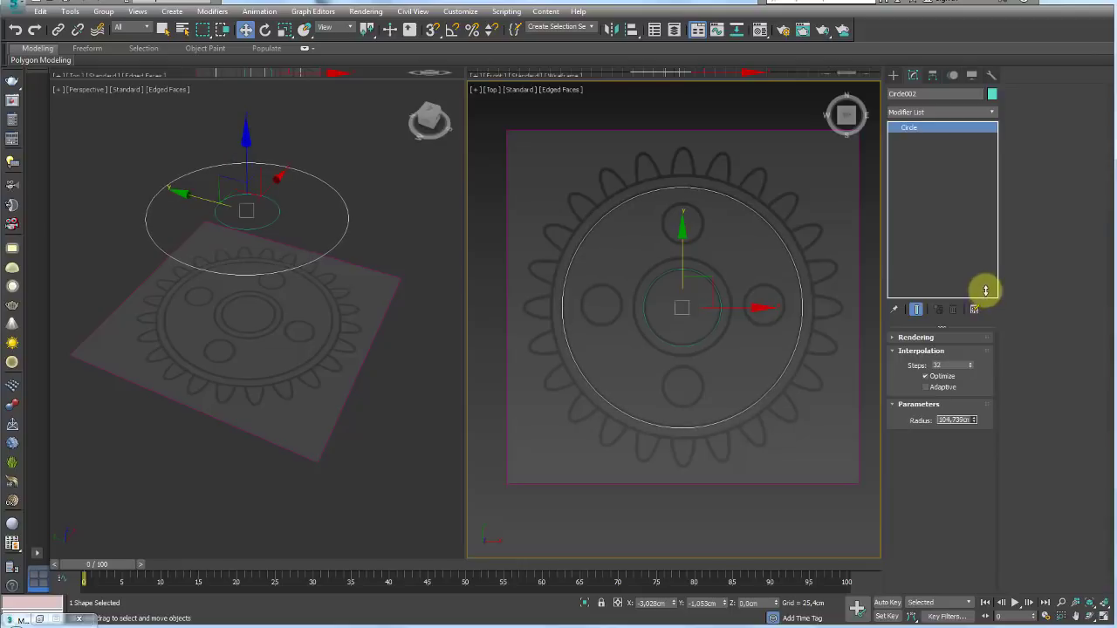
mouse_move(206, 269)
alt+middle_down()
mouse_move(259, 249)
mouse_move(308, 277)
mouse_move(324, 361)
mouse_move(311, 399)
mouse_move(289, 300)
mouse_move(293, 357)
mouse_move(341, 353)
alt+middle_up()
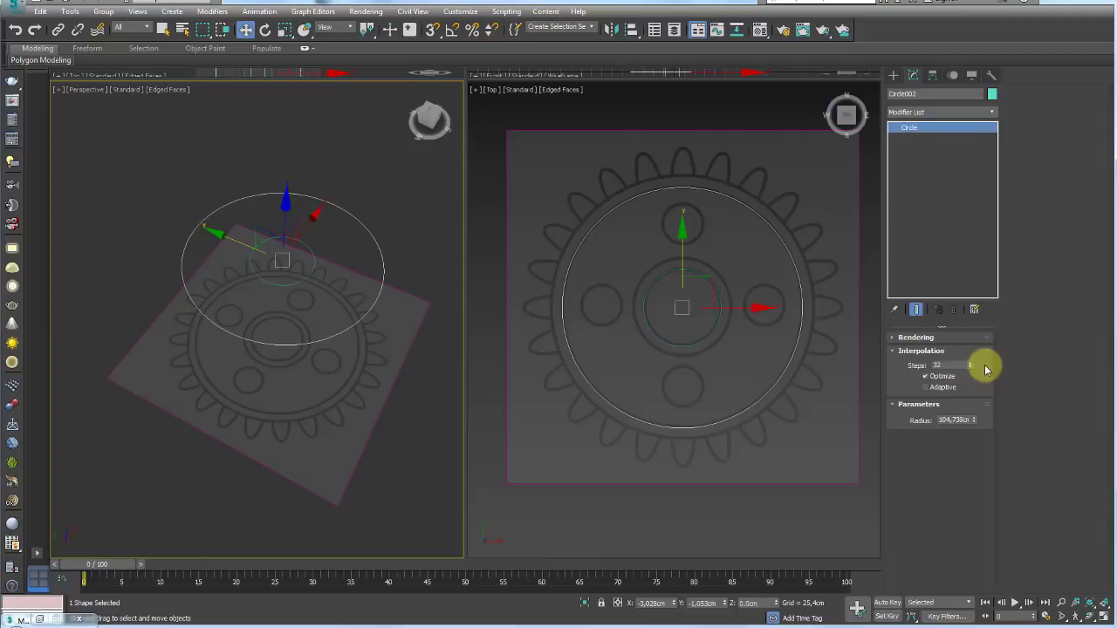
drag(975, 420, 983, 413)
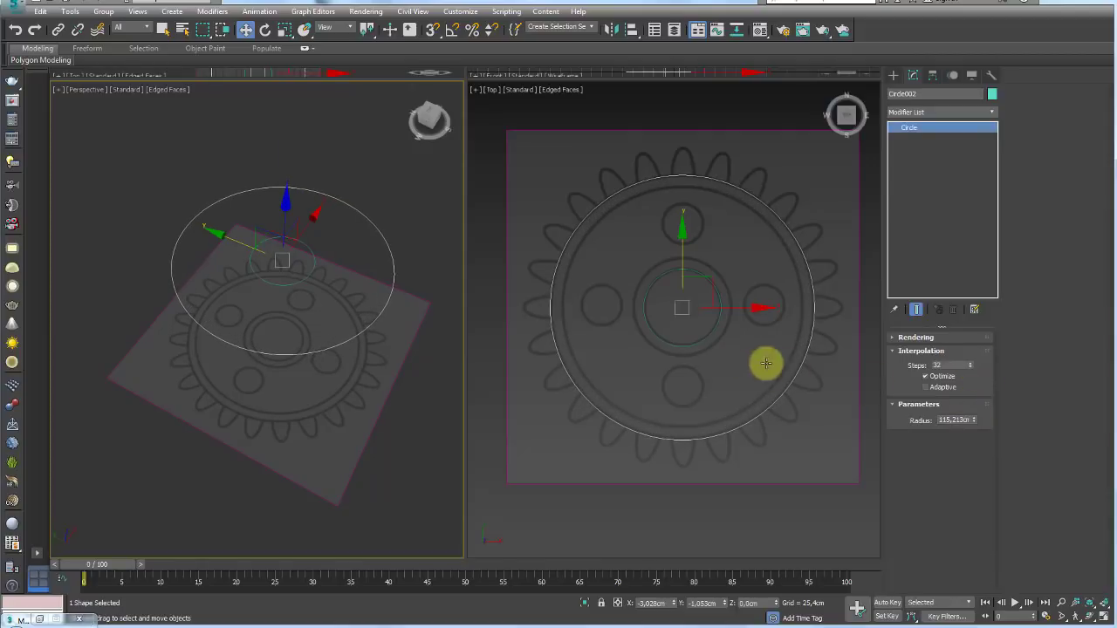
scroll(661, 251, up, 1)
scroll(695, 305, up, 4)
scroll(669, 242, up, 4)
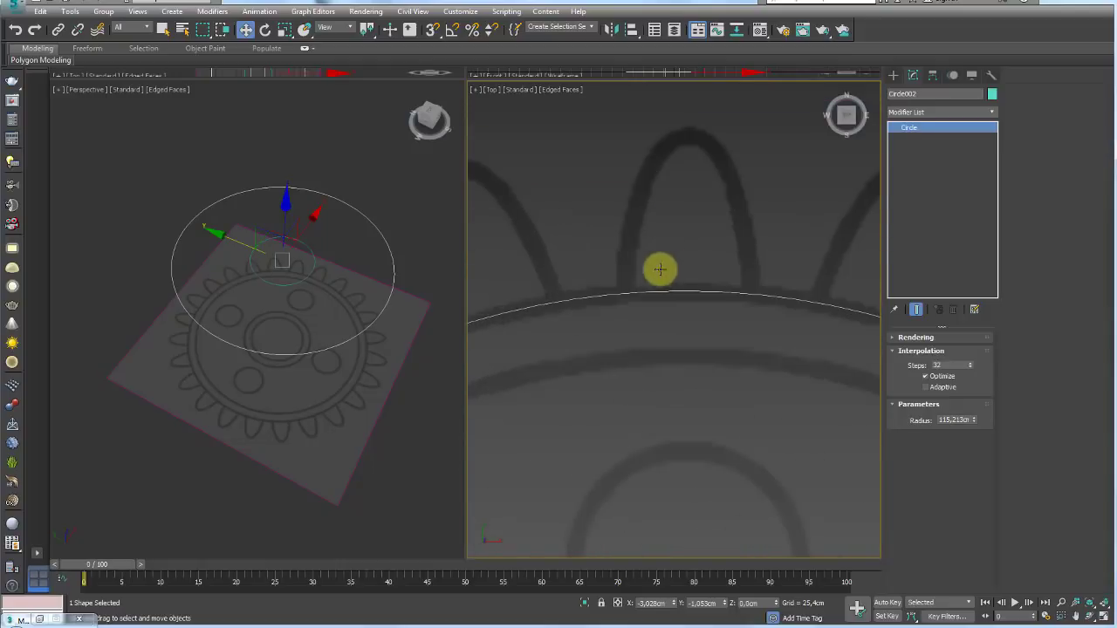
- Draw a small rectangle, Rectangle001 (42,7cm by 18,68cm), over the gear
click(892, 75)
click(963, 160)
scroll(693, 324, down, 3)
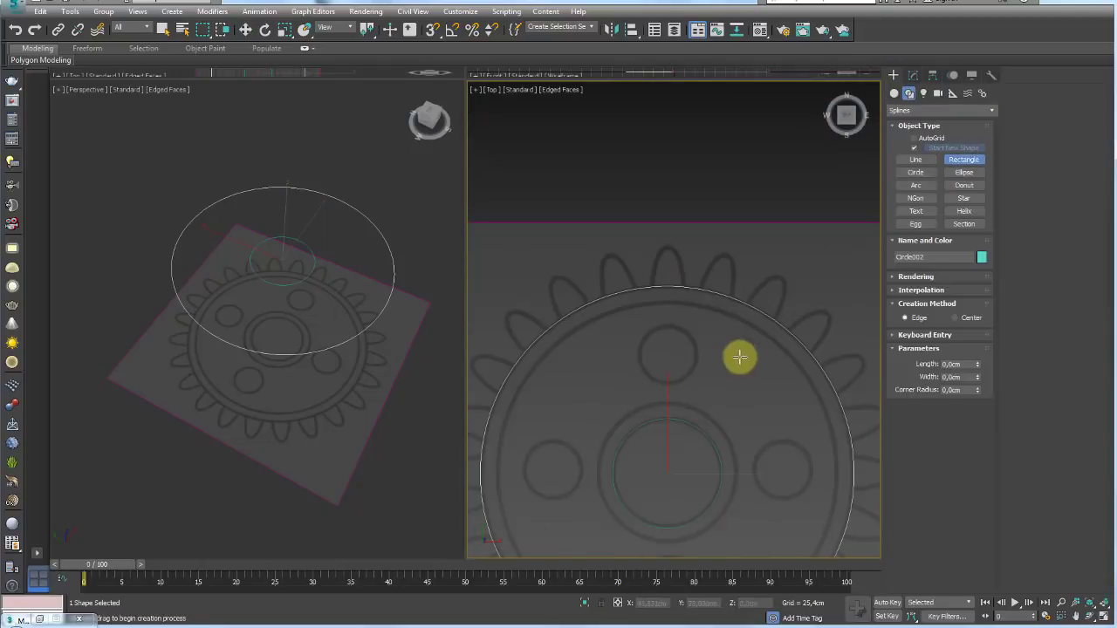
scroll(738, 357, down, 2)
drag(715, 247, 727, 295)
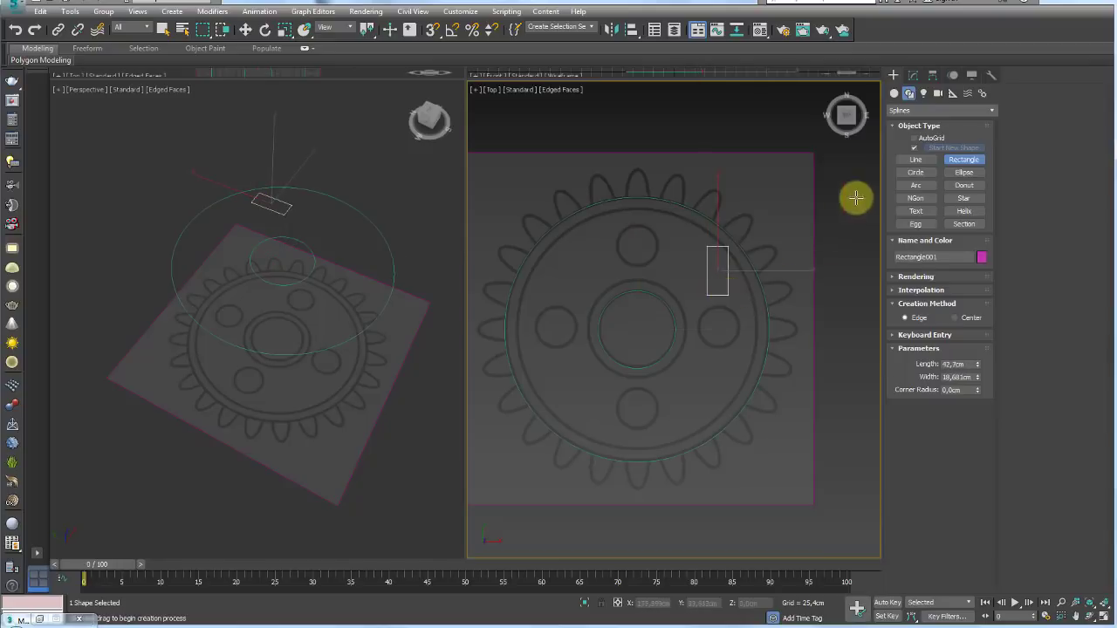
- Align the rectangle's pivot to Circle001's centre
click(633, 33)
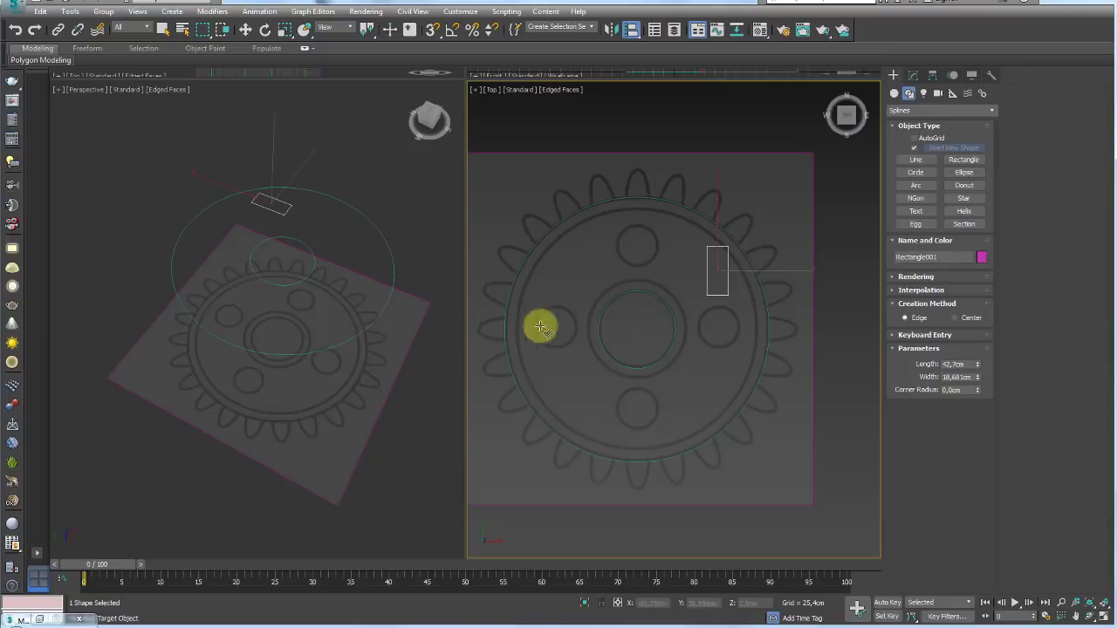
mouse_move(370, 249)
alt+middle_down()
mouse_move(324, 280)
mouse_move(369, 261)
alt+middle_up()
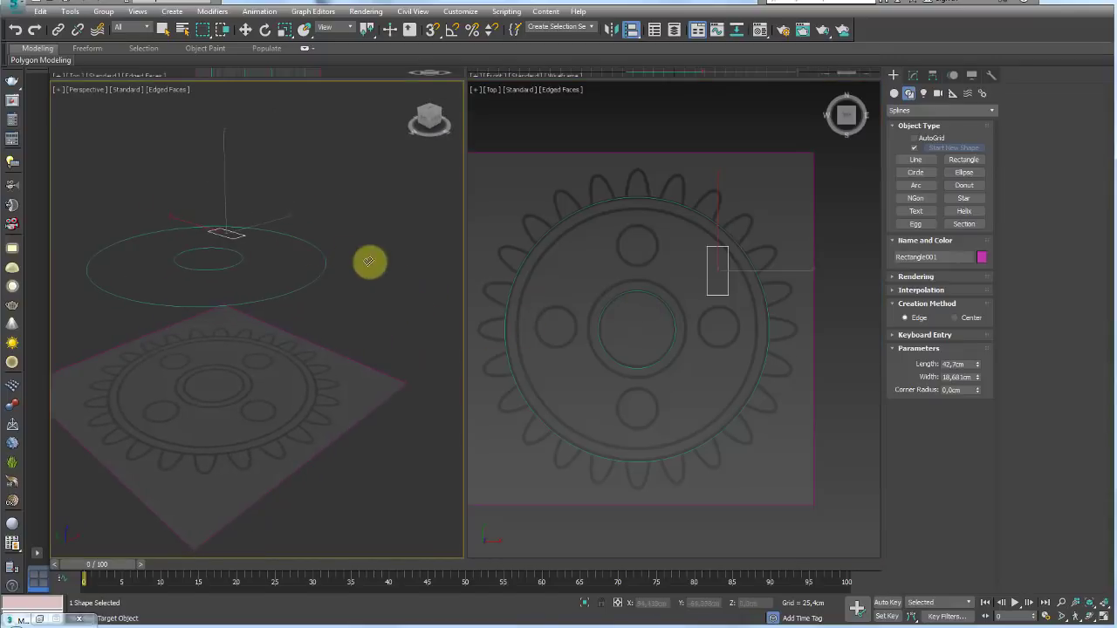
click(233, 253)
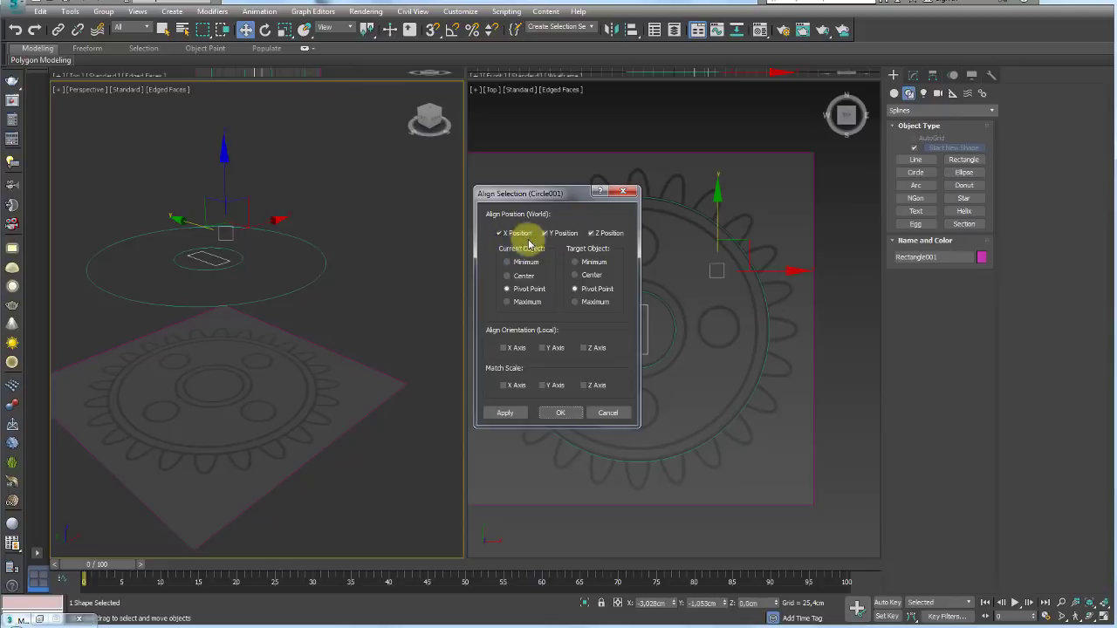
click(561, 415)
right_click(659, 273)
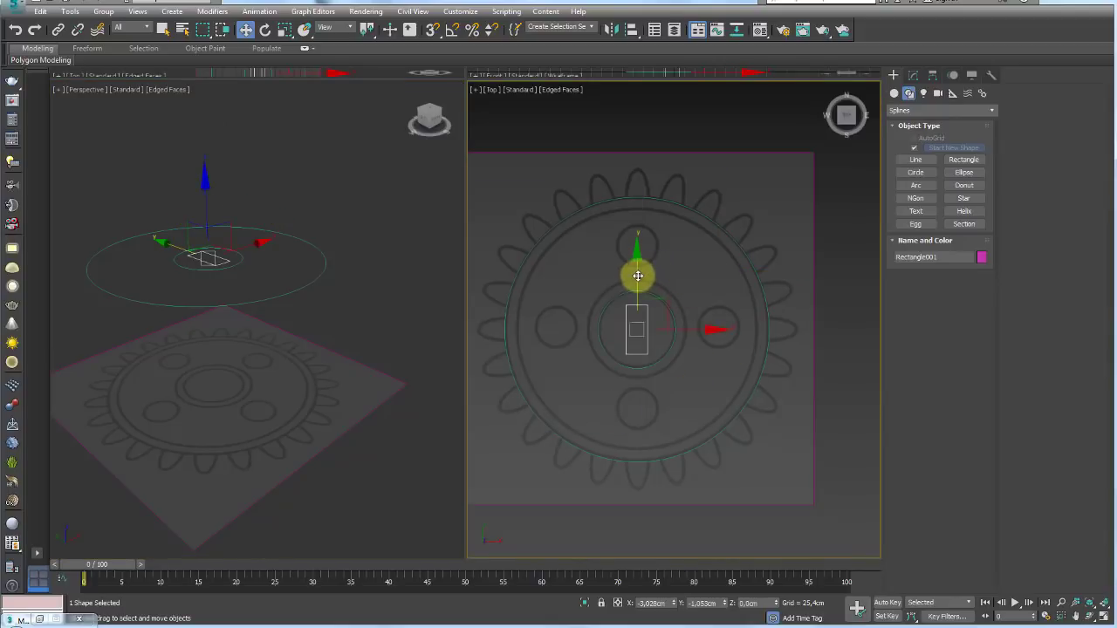
- Move the rectangle up along Y over the gear's top tooth
drag(637, 276, 644, 144)
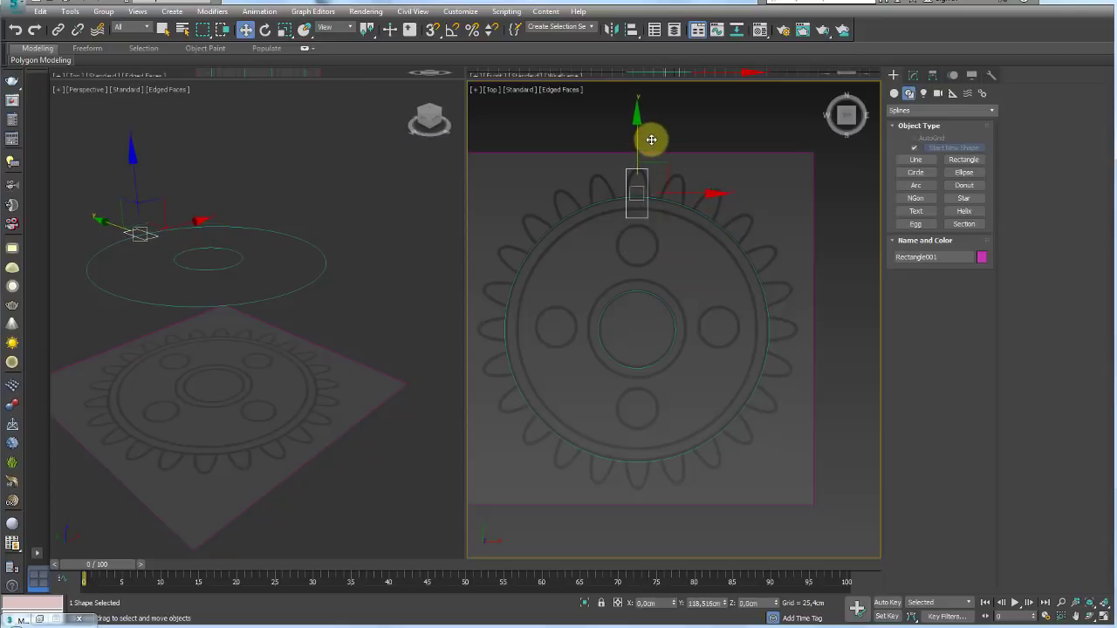
scroll(668, 242, up, 2)
scroll(738, 285, up, 2)
scroll(737, 286, up, 1)
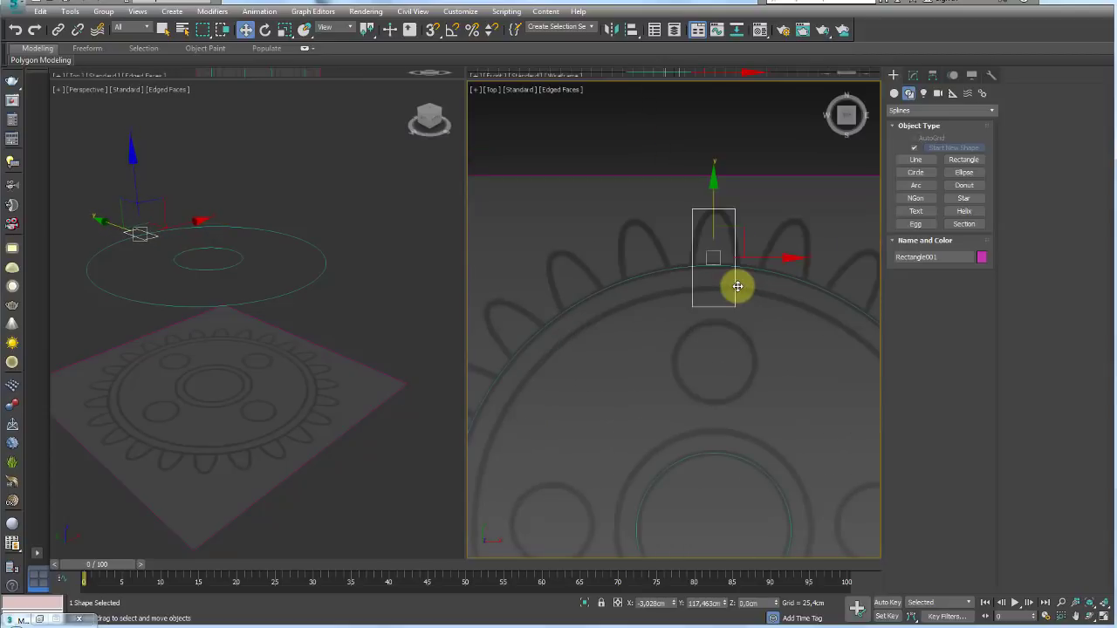
middle_drag(737, 286, 709, 288)
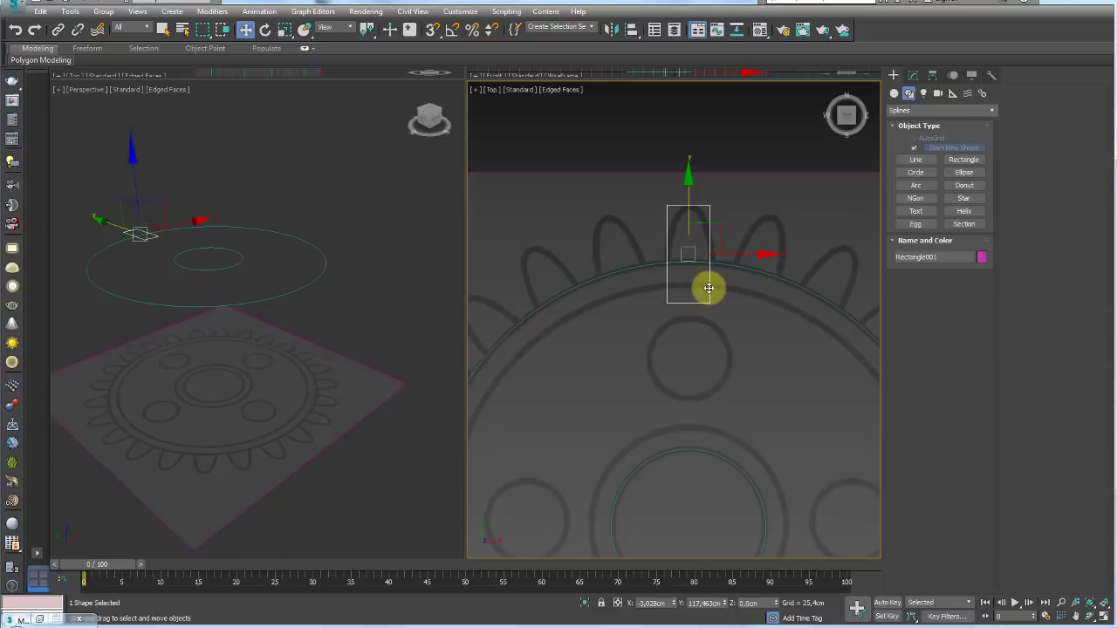
- Round the rectangle's top corners into one arc and narrow the arch's upper vertices horizontally
click(925, 382)
drag(746, 179, 638, 224)
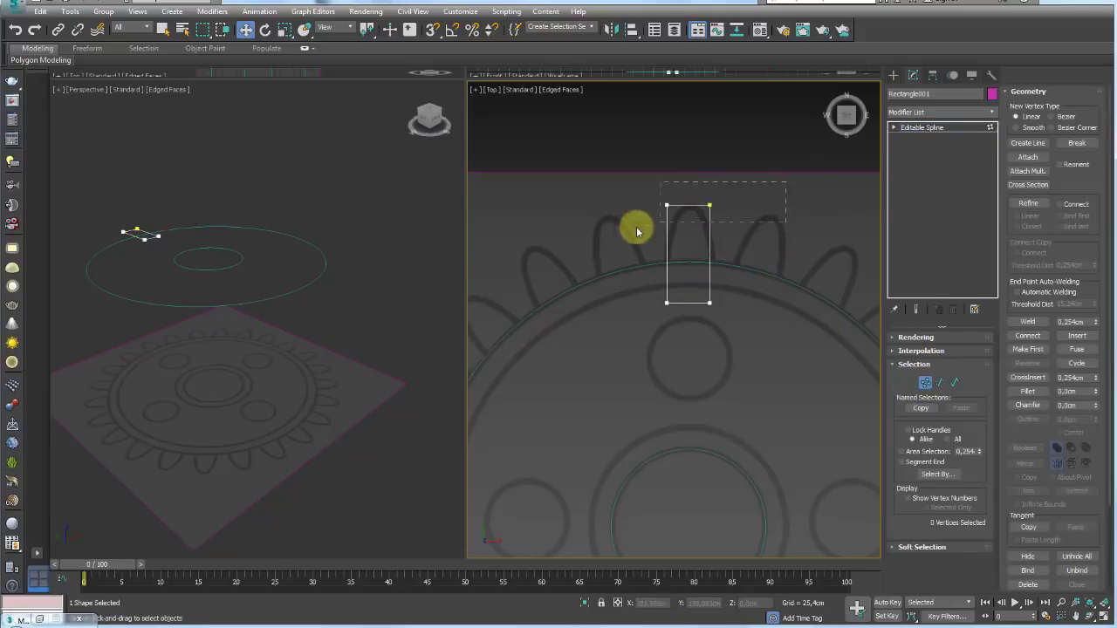
scroll(711, 232, up, 2)
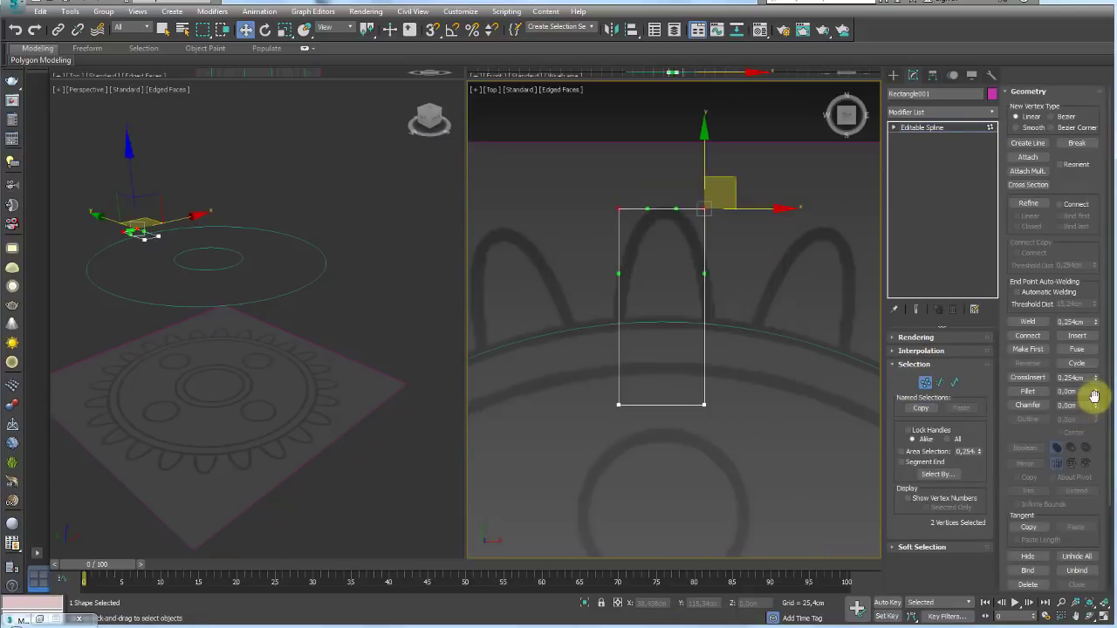
drag(1097, 395, 1099, 383)
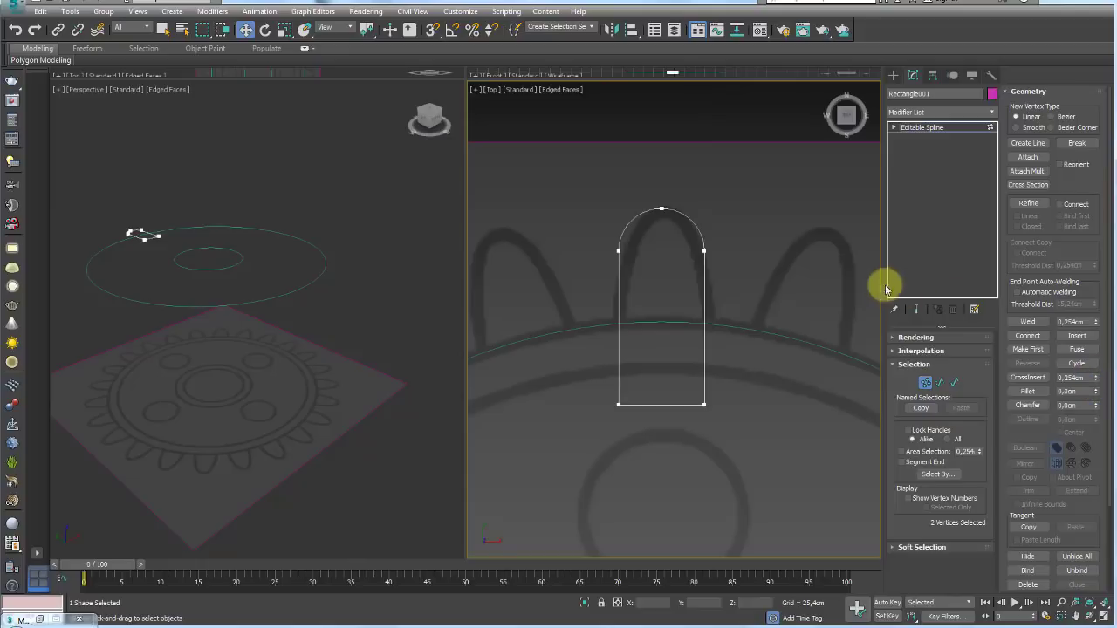
drag(569, 230, 785, 270)
key(e)
key(r)
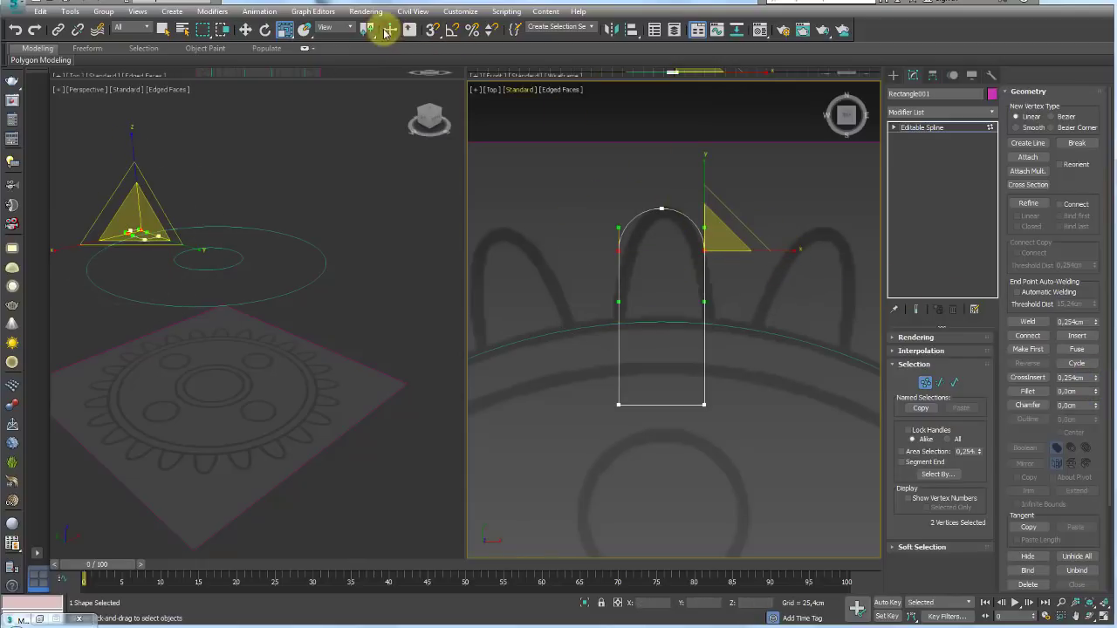
click(366, 70)
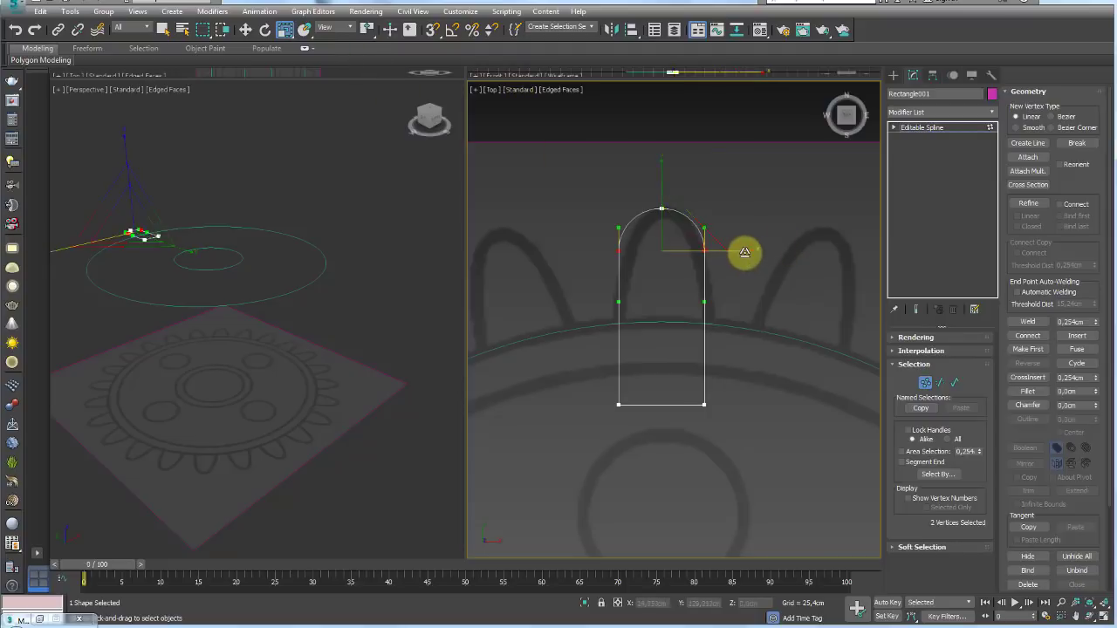
drag(742, 250, 736, 250)
- Widen the tooth's base, curve it by rotating a vertex tangent, and raise the base vertices
drag(747, 349, 610, 432)
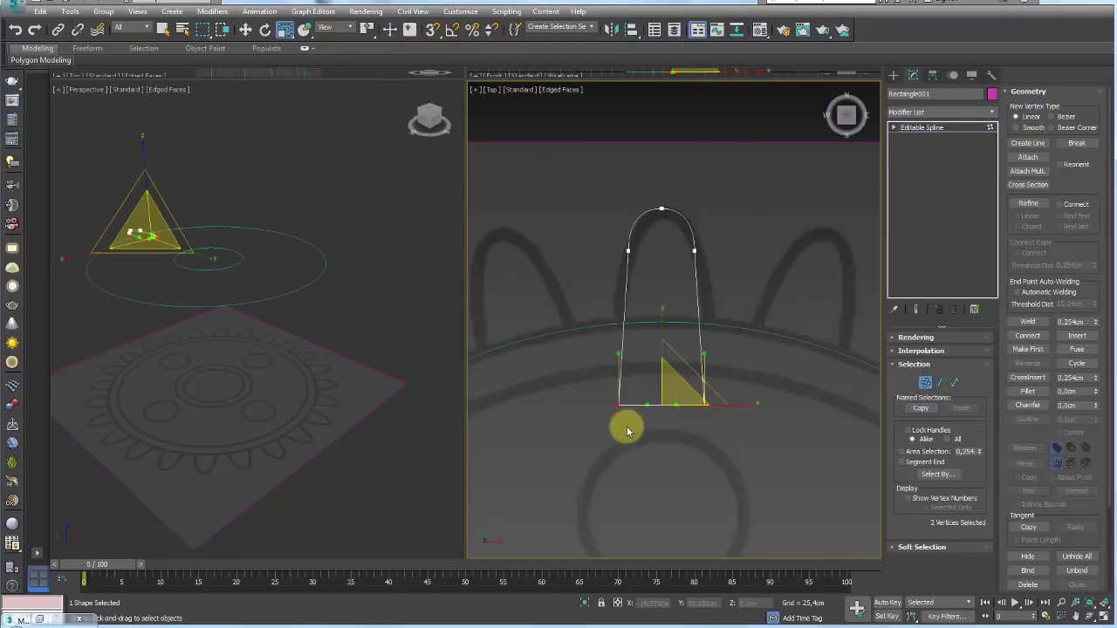
mouse_move(748, 407)
mouse_down()
mouse_move(776, 406)
mouse_move(766, 370)
mouse_up()
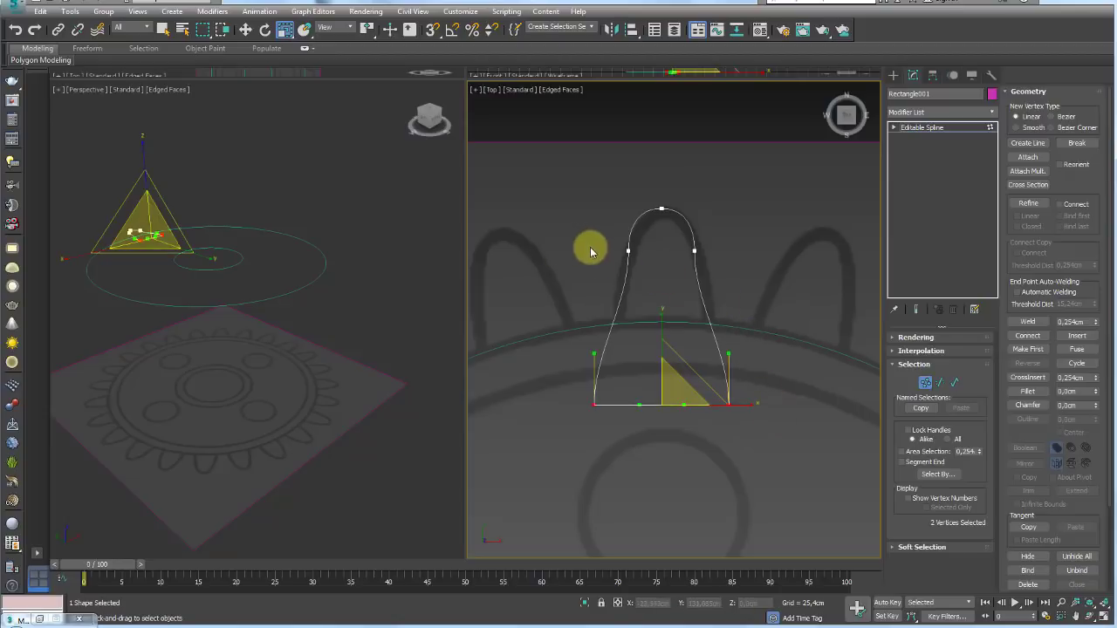
key(e)
mouse_move(561, 420)
mouse_down()
mouse_move(624, 358)
mouse_move(663, 366)
mouse_up()
click(729, 404)
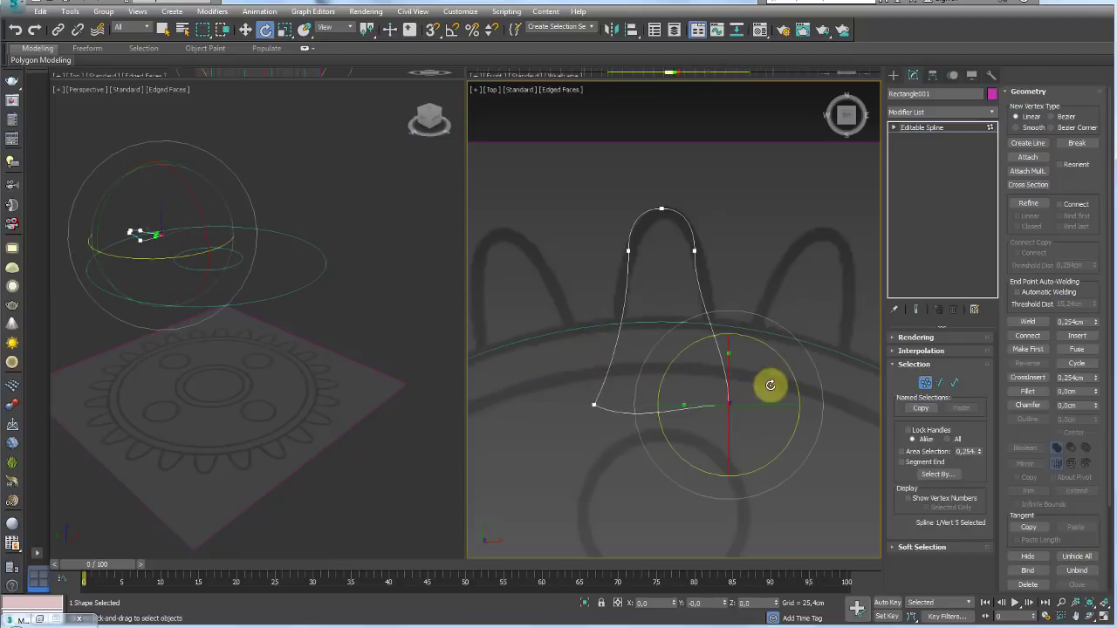
drag(787, 360, 767, 353)
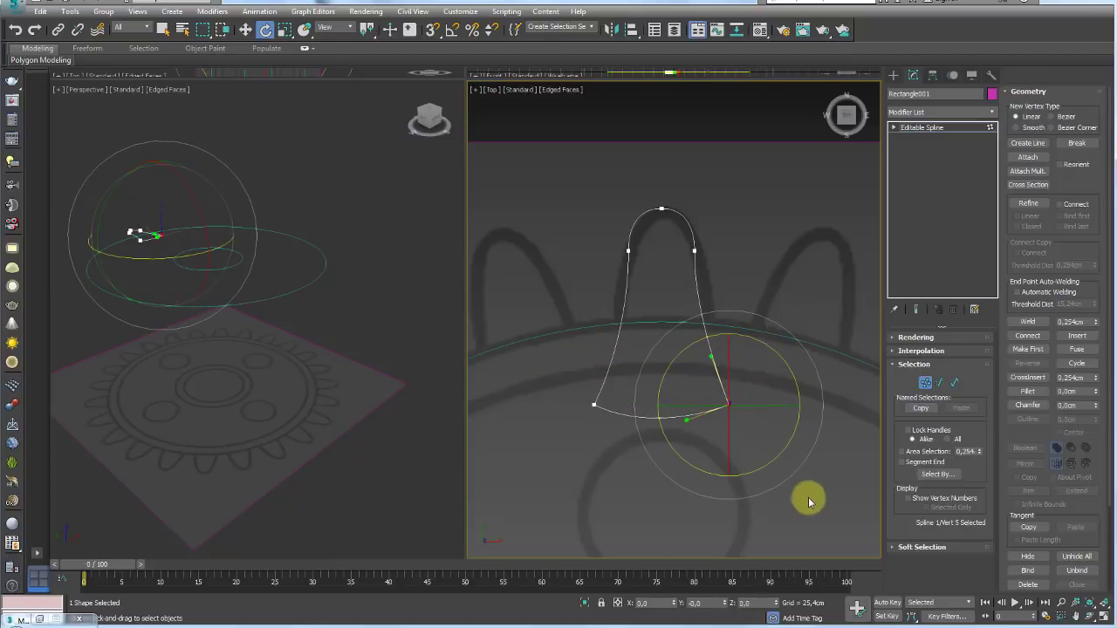
drag(807, 498, 523, 369)
key(w)
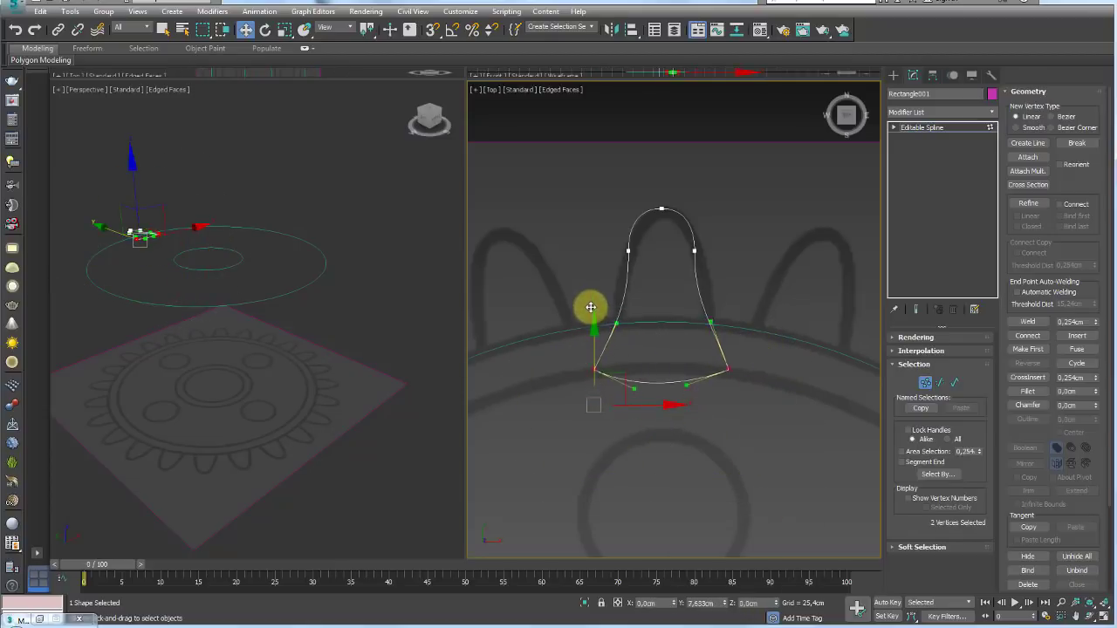
drag(591, 346, 591, 302)
- Lower the upper-middle vertices slightly and adjust the side vertices before leaving Vertex level
drag(601, 243, 718, 266)
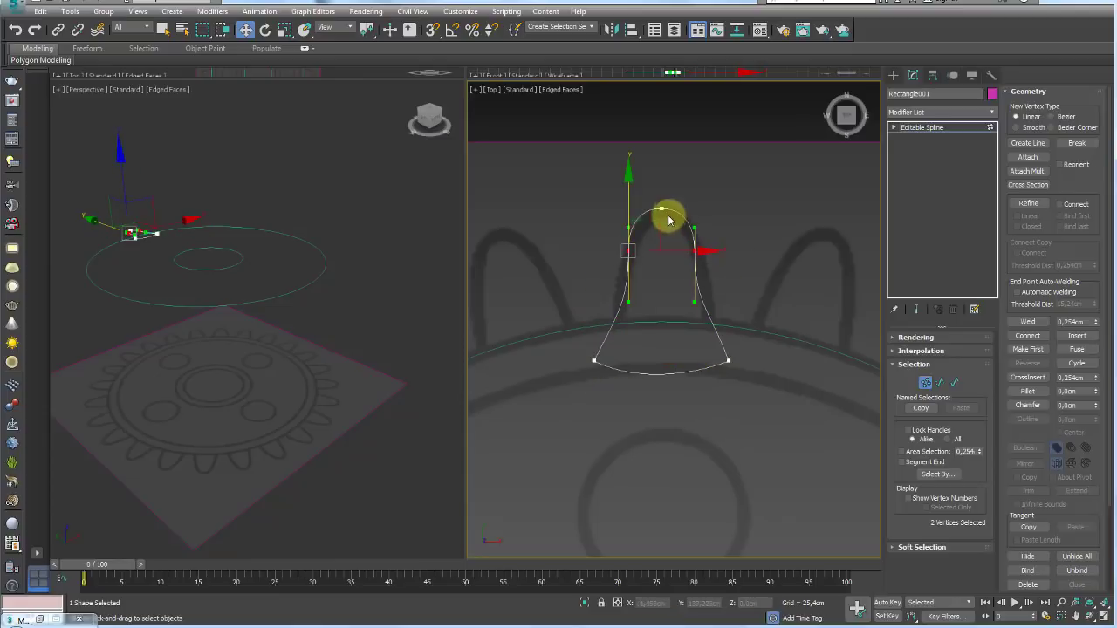
drag(628, 201, 628, 213)
key(r)
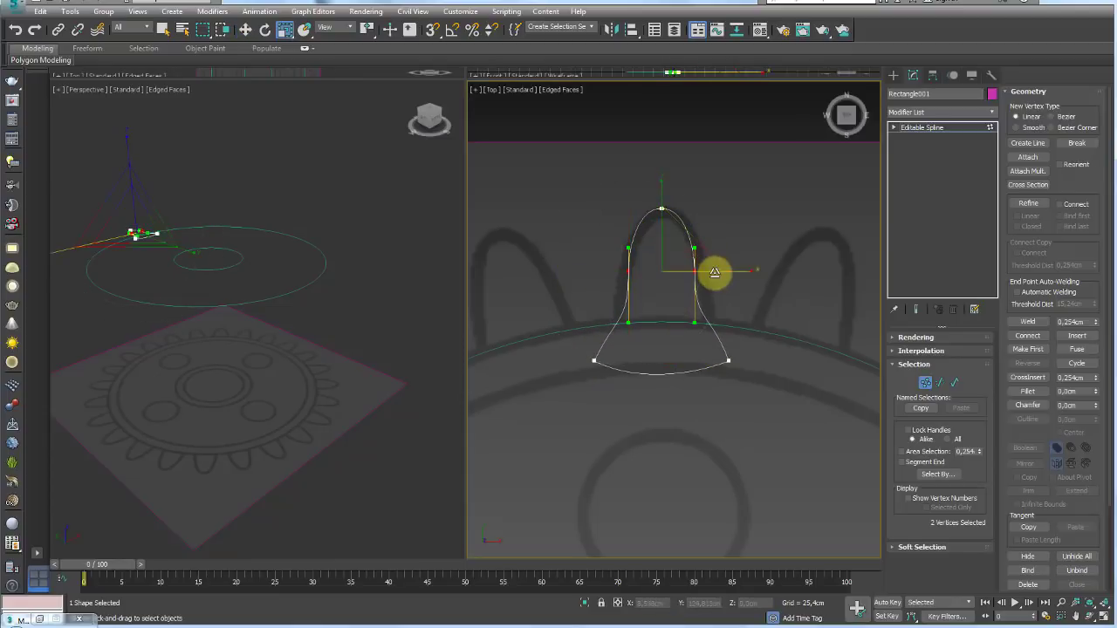
click(641, 287)
key(e)
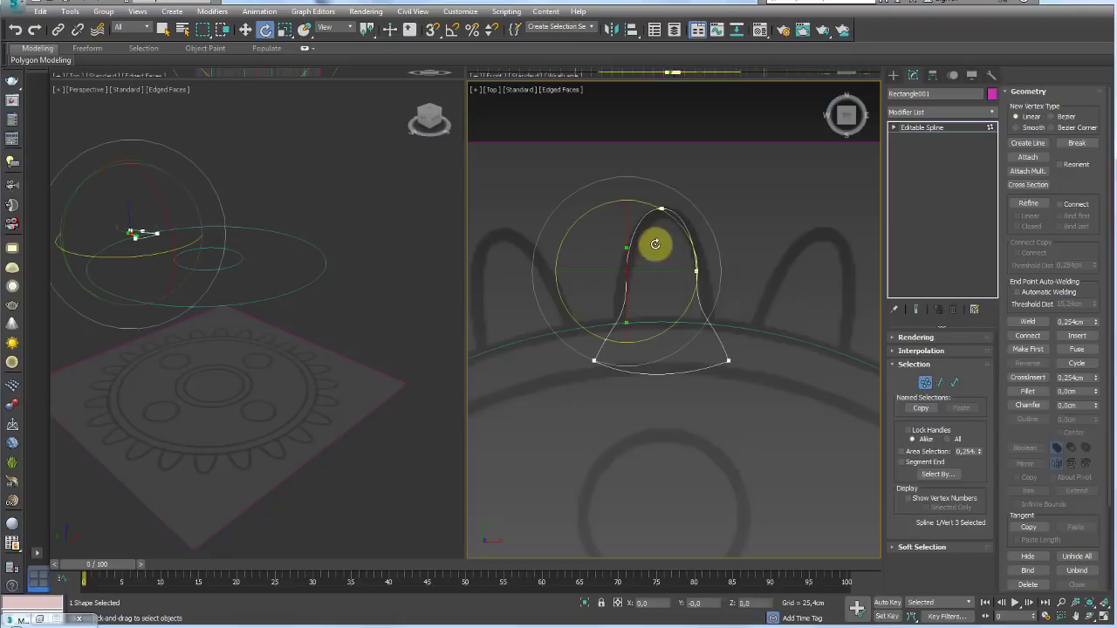
click(695, 272)
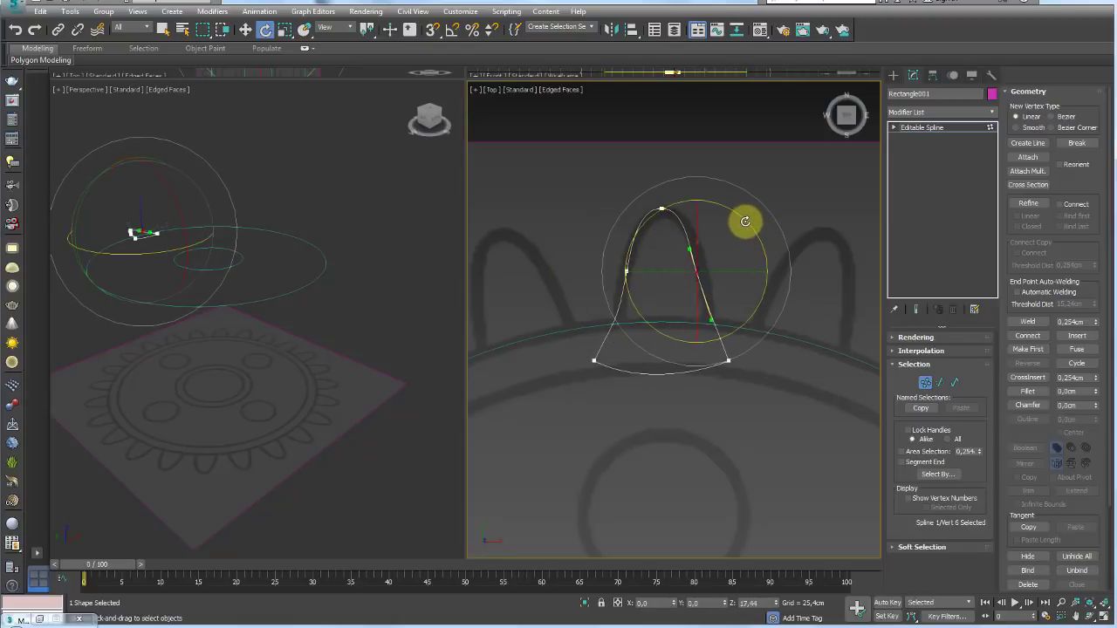
click(728, 360)
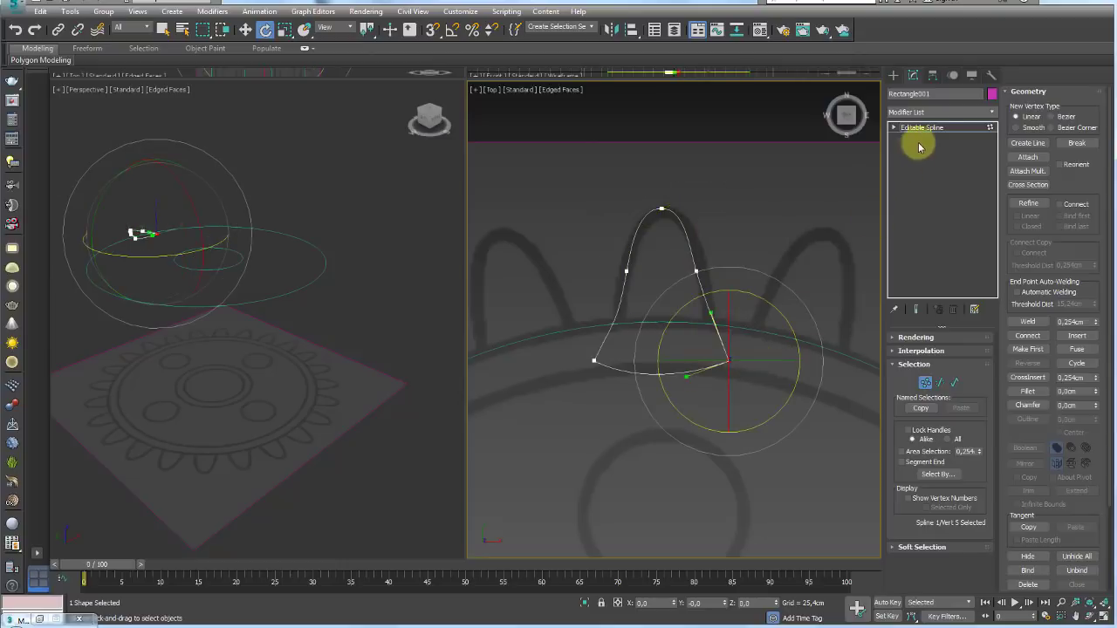
key(1)
scroll(743, 232, down, 2)
scroll(673, 324, up, 1)
scroll(830, 267, up, 1)
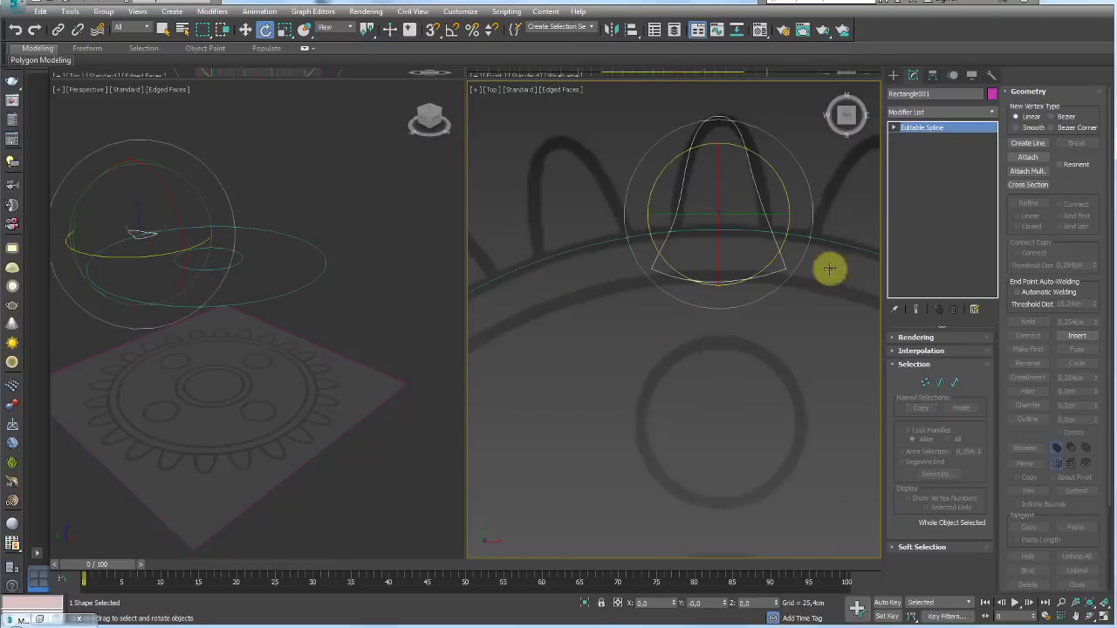
- Pull the tooth's two base vertices closer together and lower them onto the gear rim
click(925, 382)
middle_drag(758, 318, 707, 356)
drag(781, 431, 562, 291)
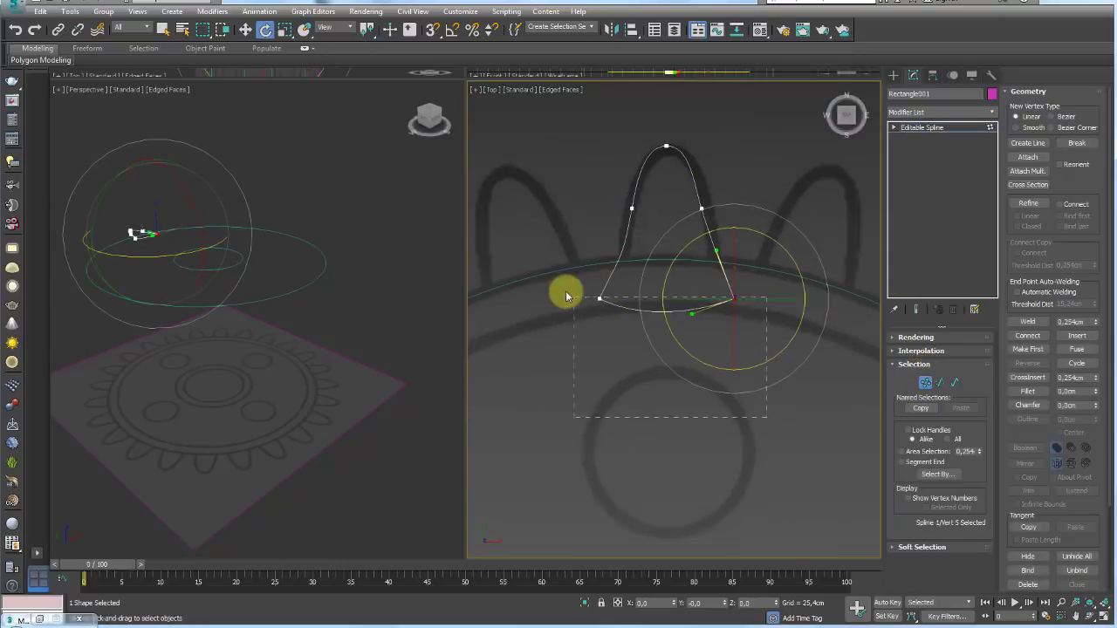
key(w)
drag(598, 256, 601, 228)
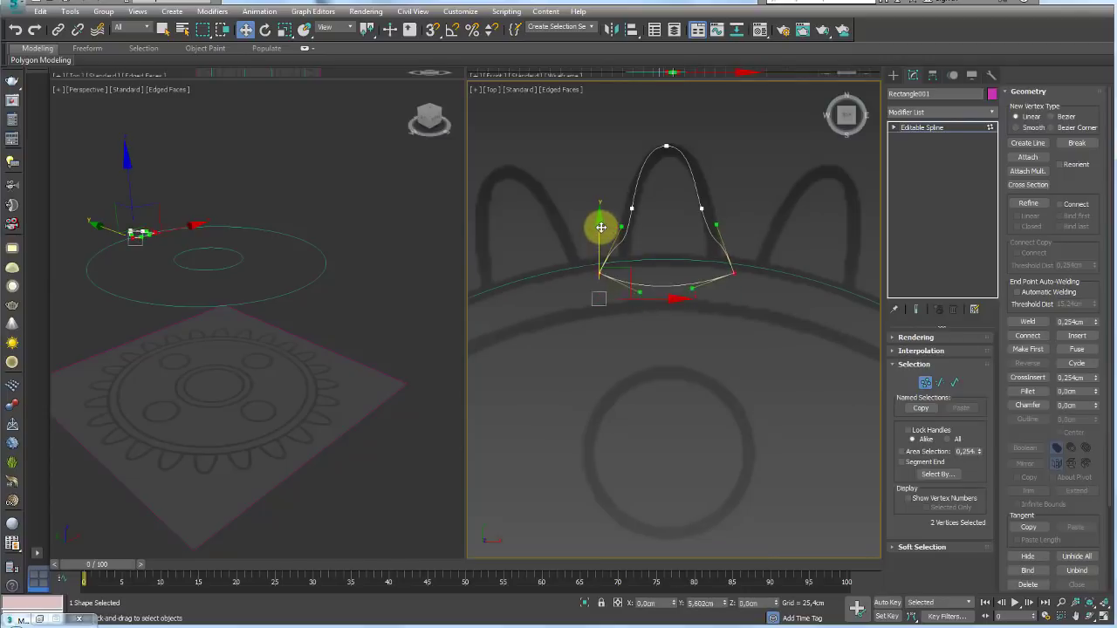
key(r)
drag(671, 260, 676, 274)
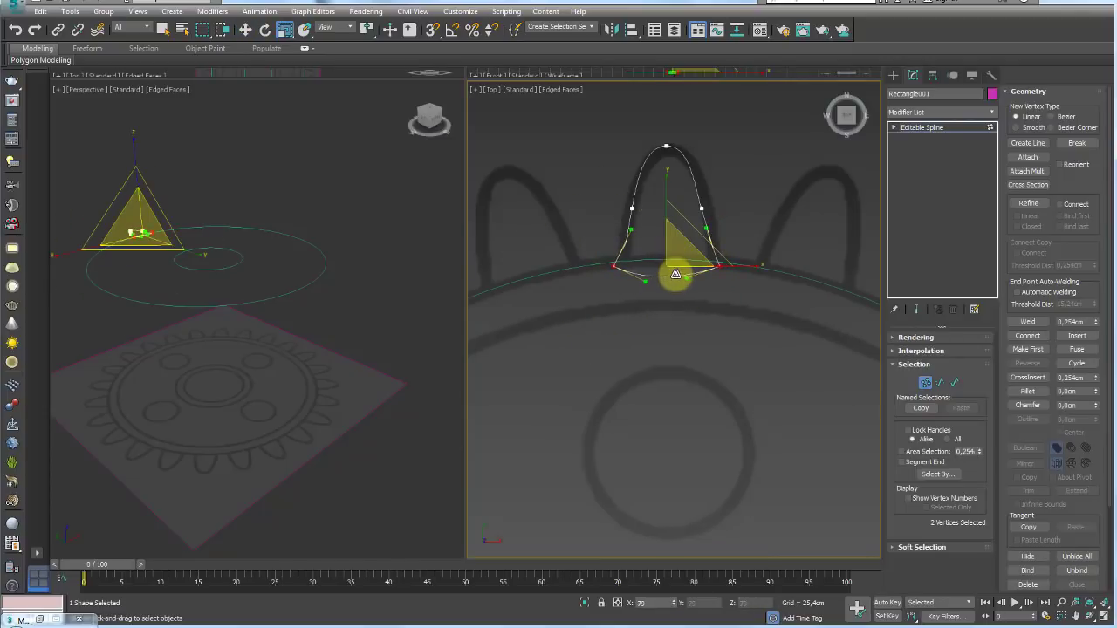
key(w)
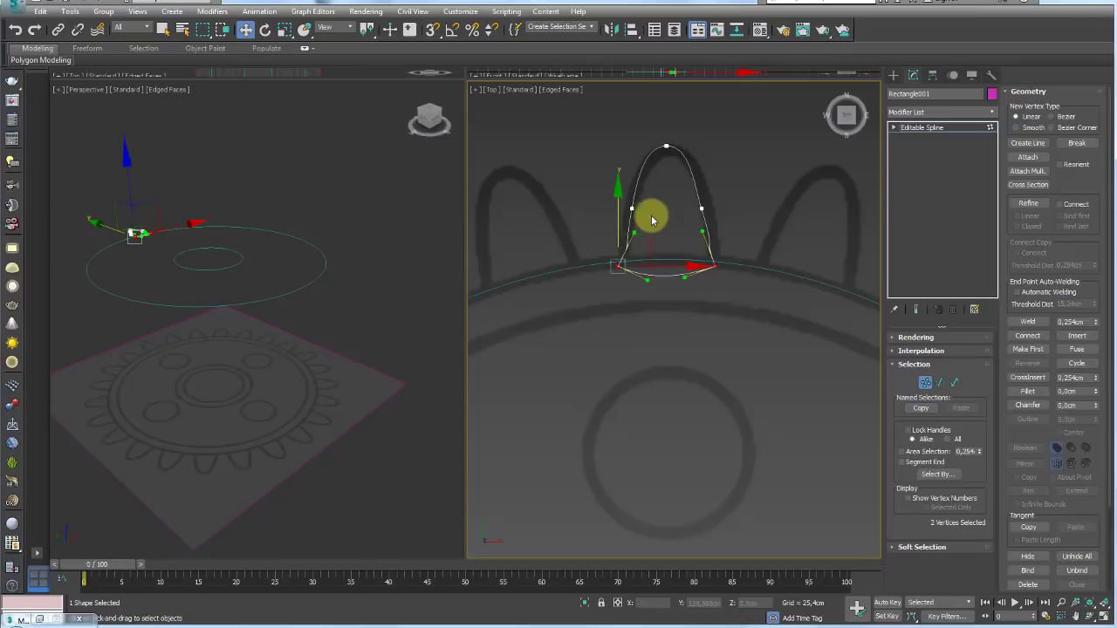
drag(621, 218, 618, 234)
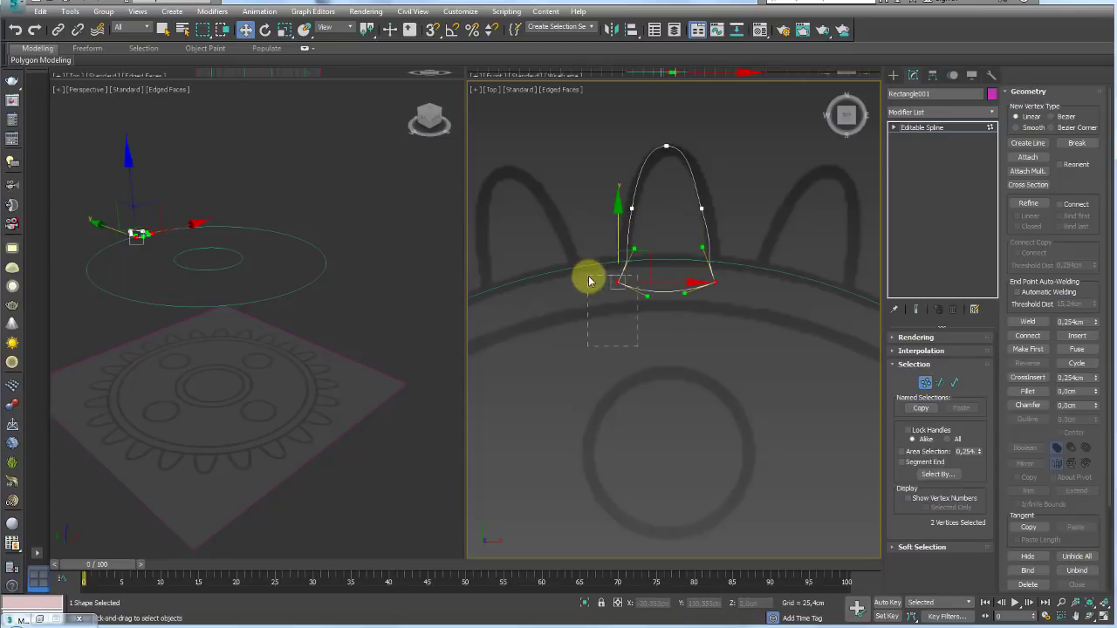
- Rotate the bottom and side vertex tangents to smooth the tooth, then exit Vertex level
click(618, 281)
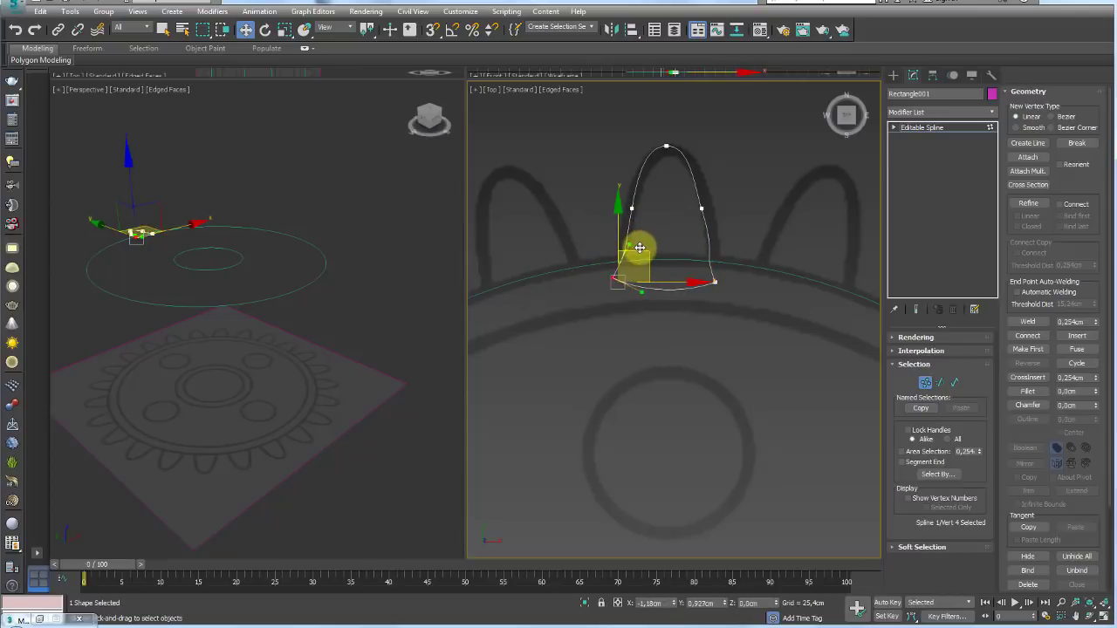
click(715, 281)
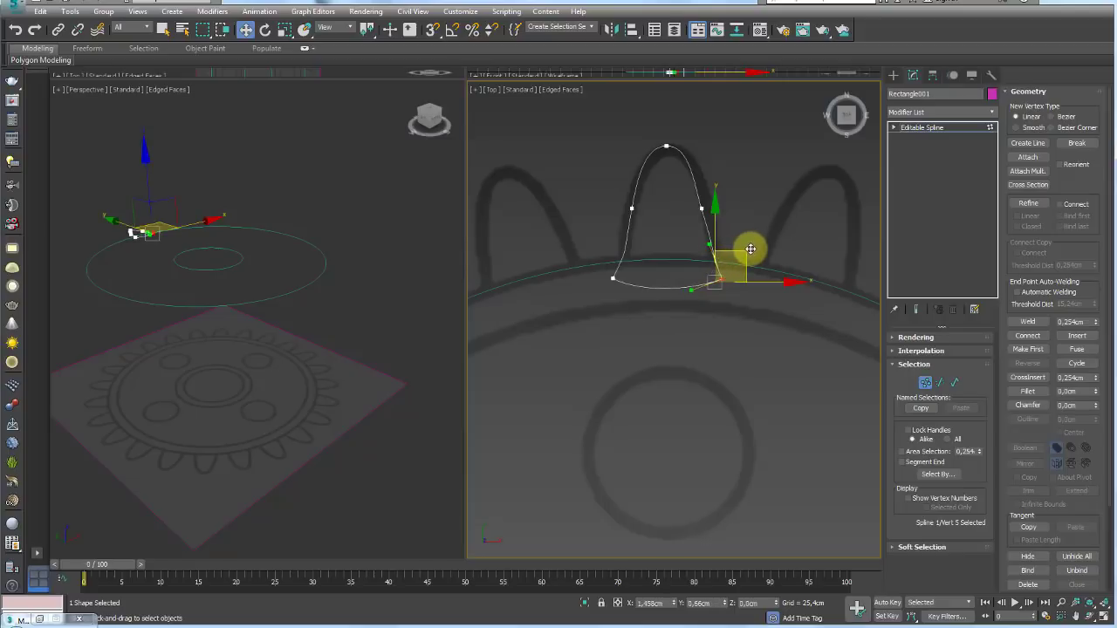
key(e)
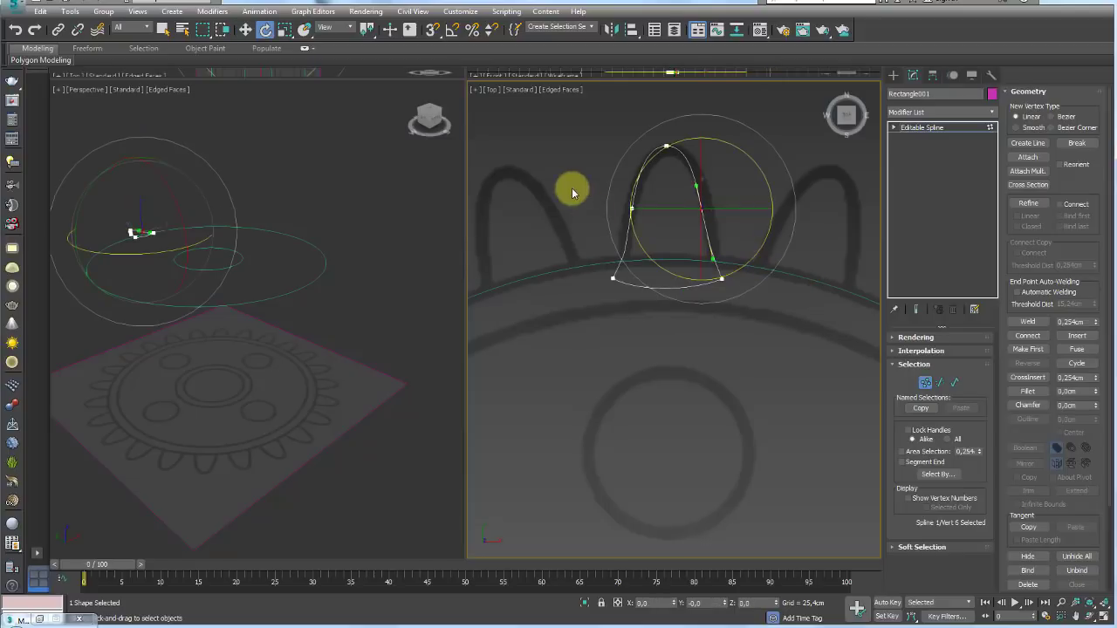
click(632, 210)
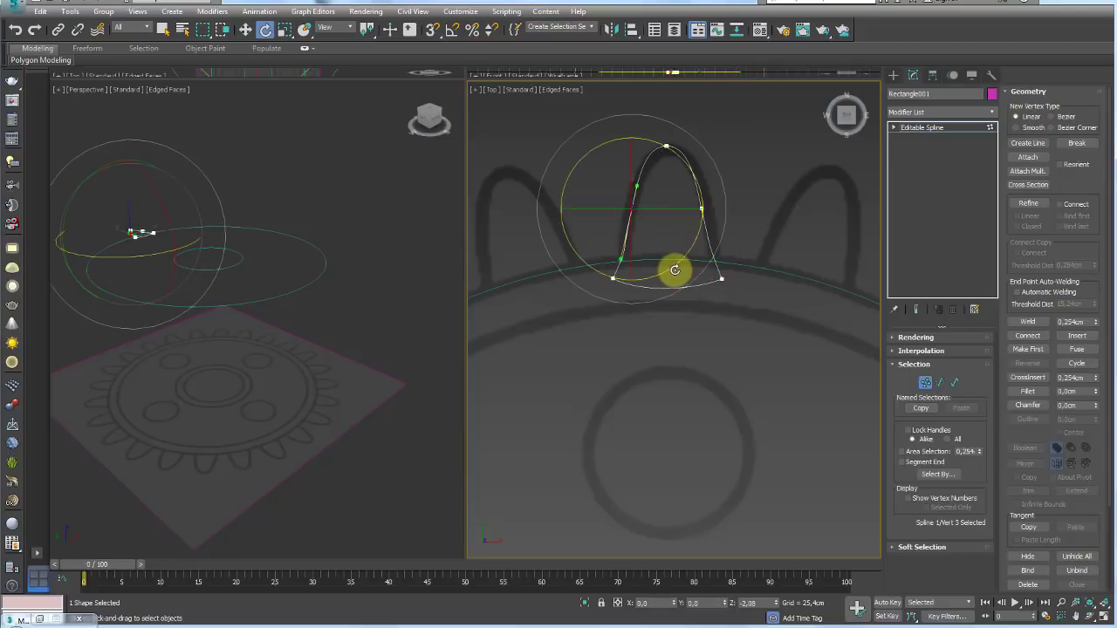
key(w)
click(613, 278)
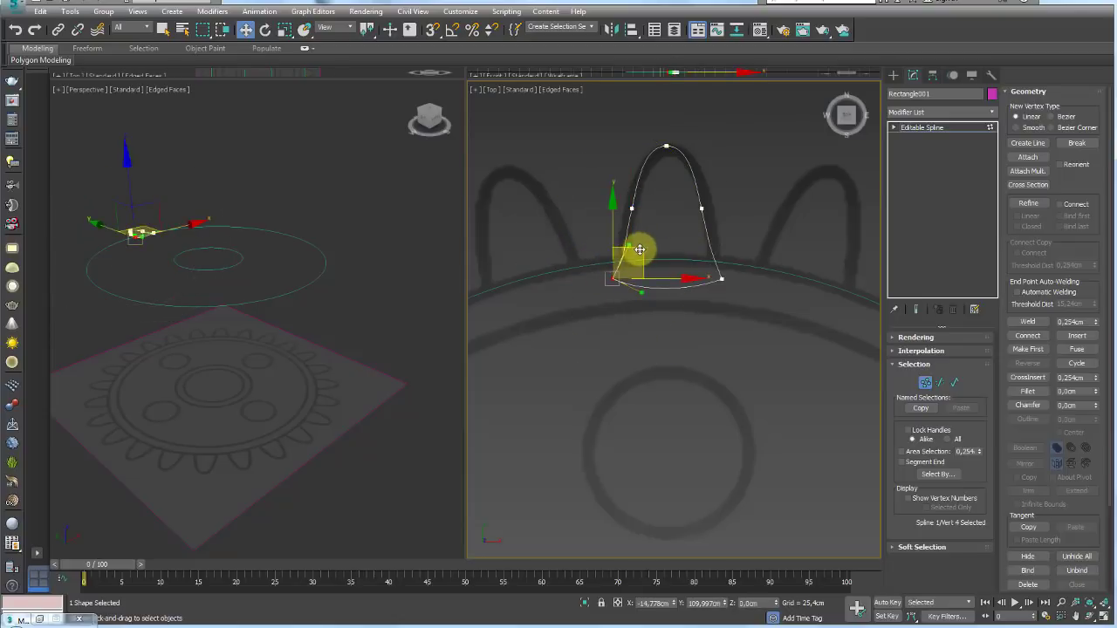
key(e)
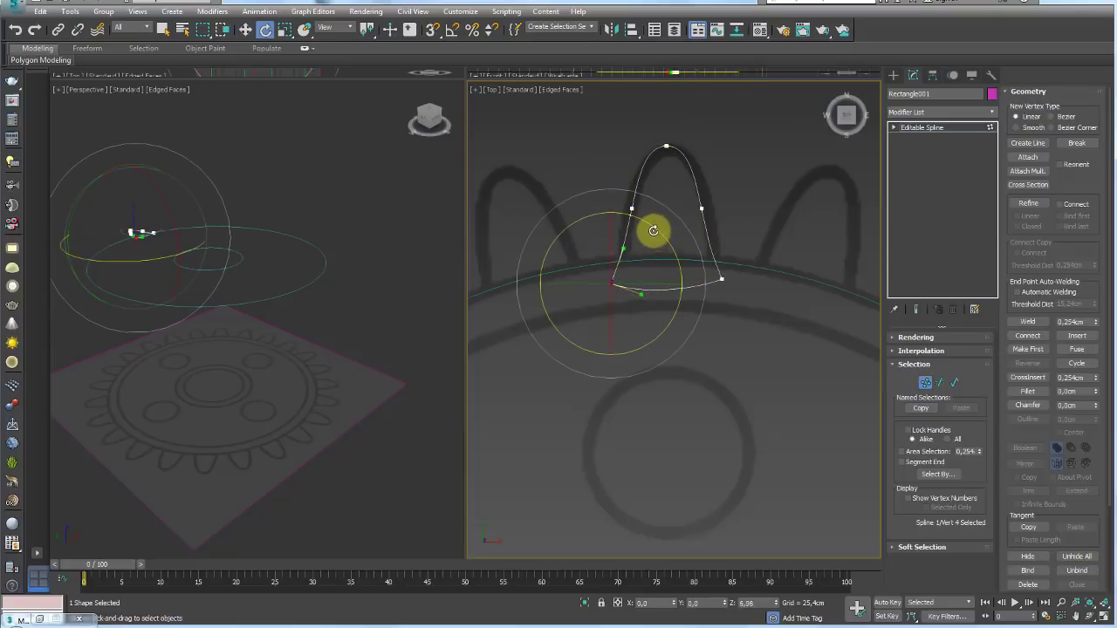
click(922, 128)
scroll(645, 205, down, 4)
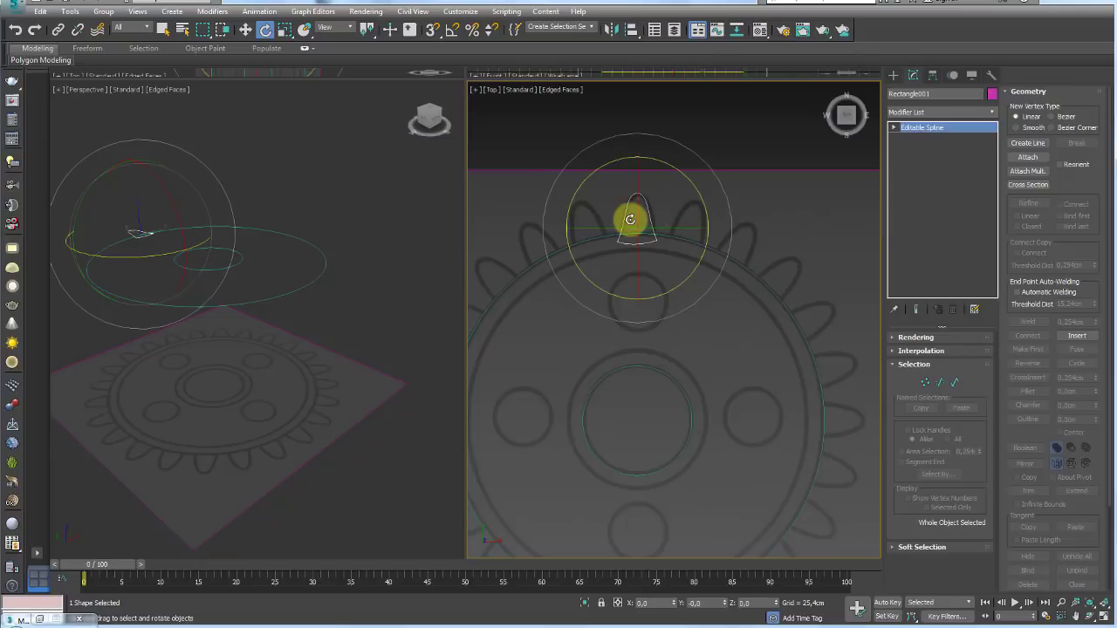
scroll(653, 304, down, 2)
scroll(705, 246, down, 1)
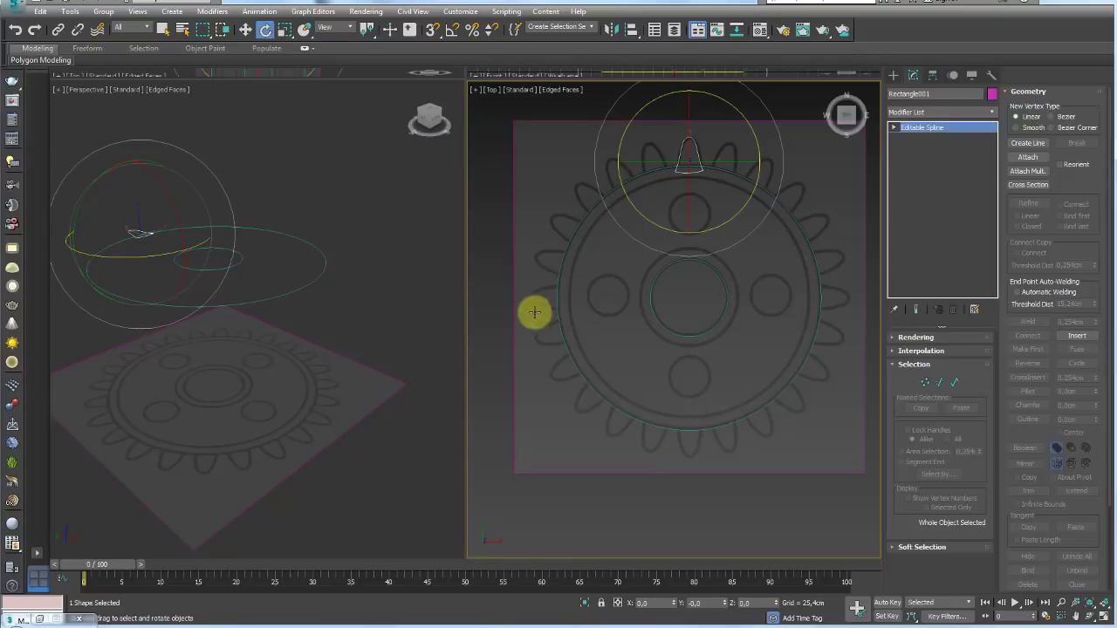
scroll(759, 376, down, 4)
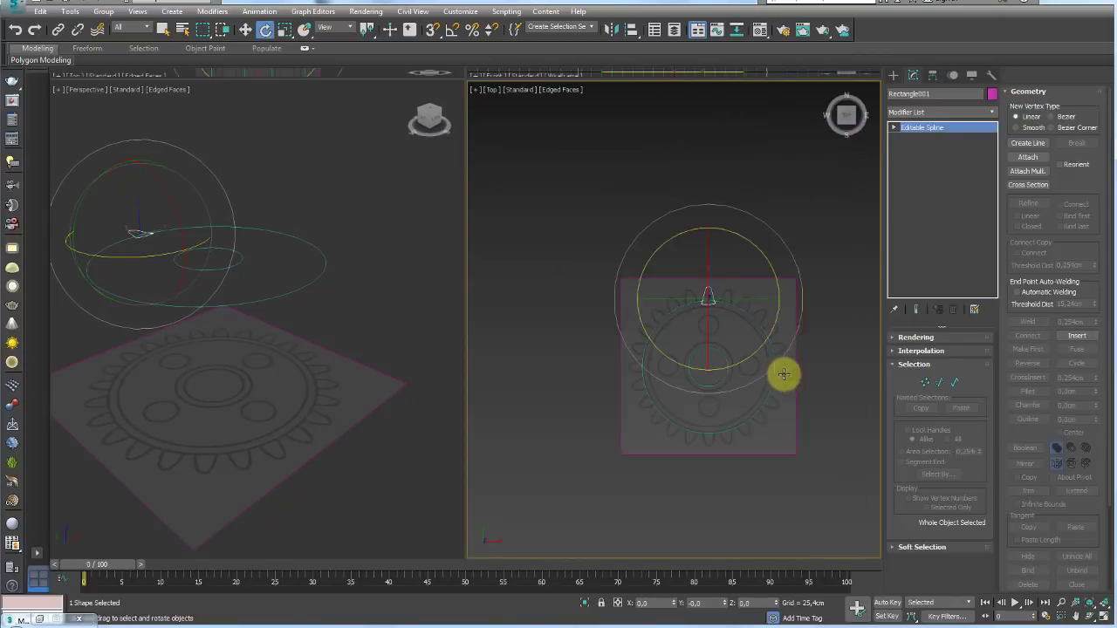
middle_drag(704, 391, 707, 384)
scroll(707, 384, up, 2)
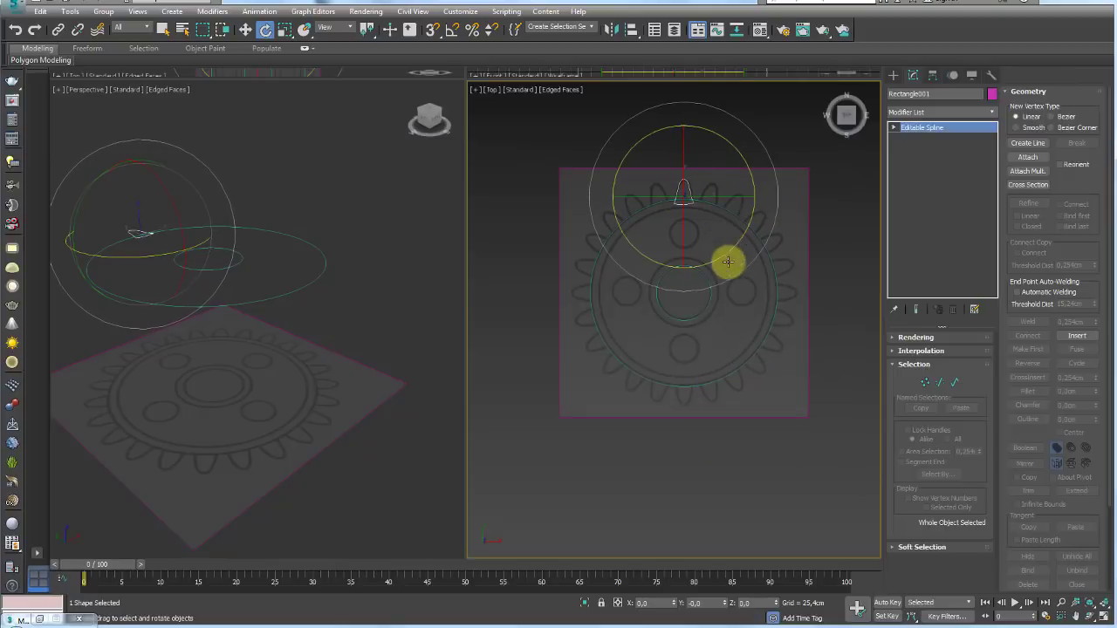
drag(719, 258, 559, 438)
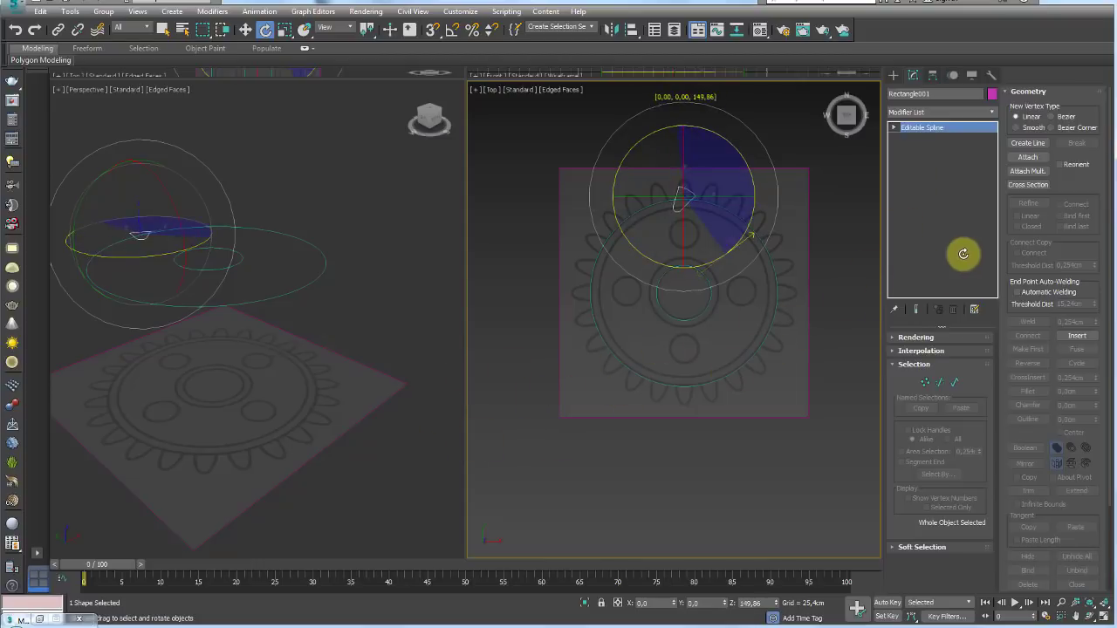
drag(559, 438, 871, 331)
key(ctrl+z)
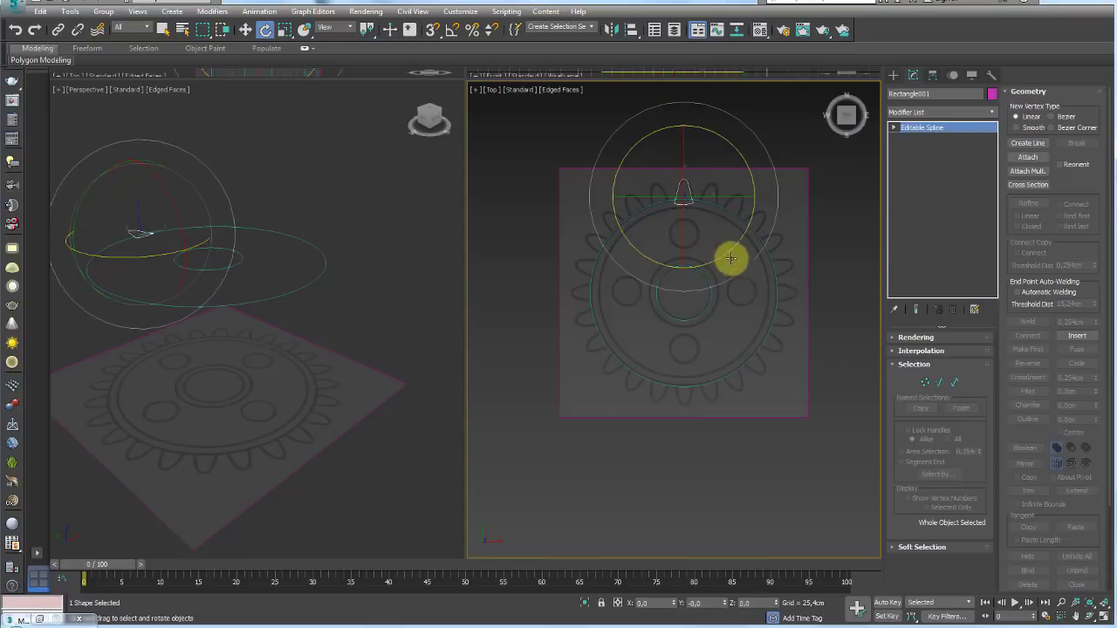
key(w)
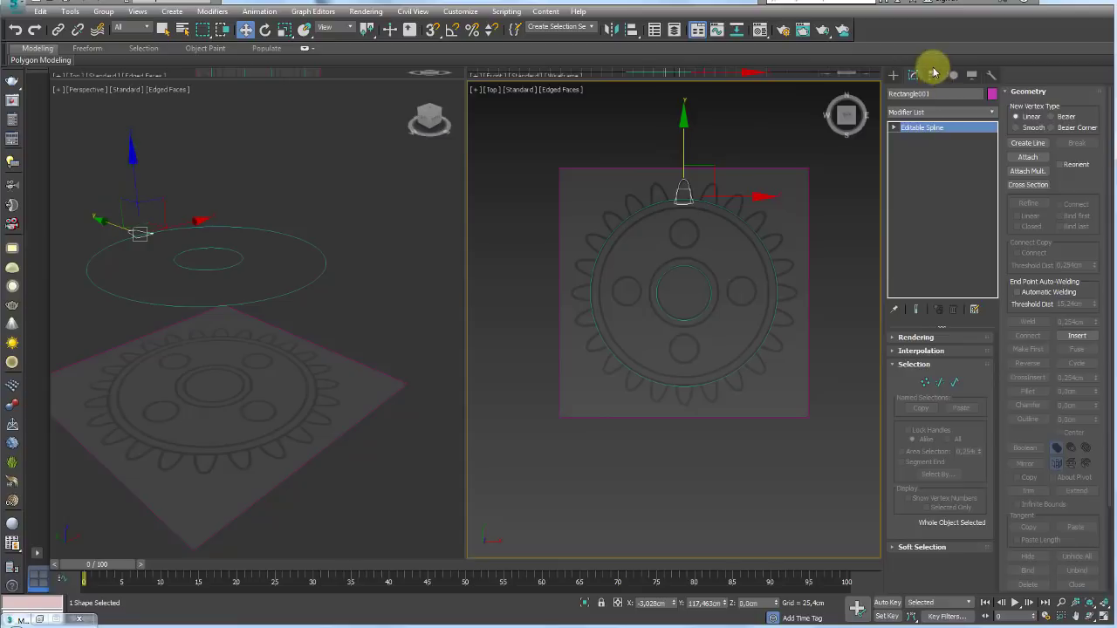
- Move the tooth's pivot to the gear centre by aligning it to Circle001's pivot
click(932, 75)
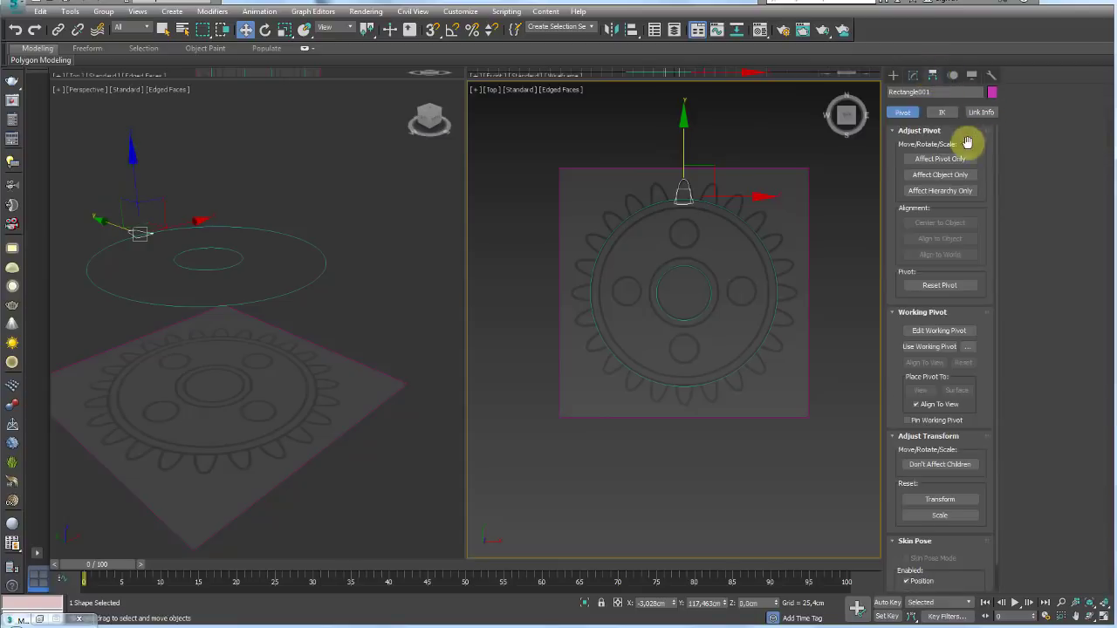
click(939, 159)
drag(681, 143, 693, 237)
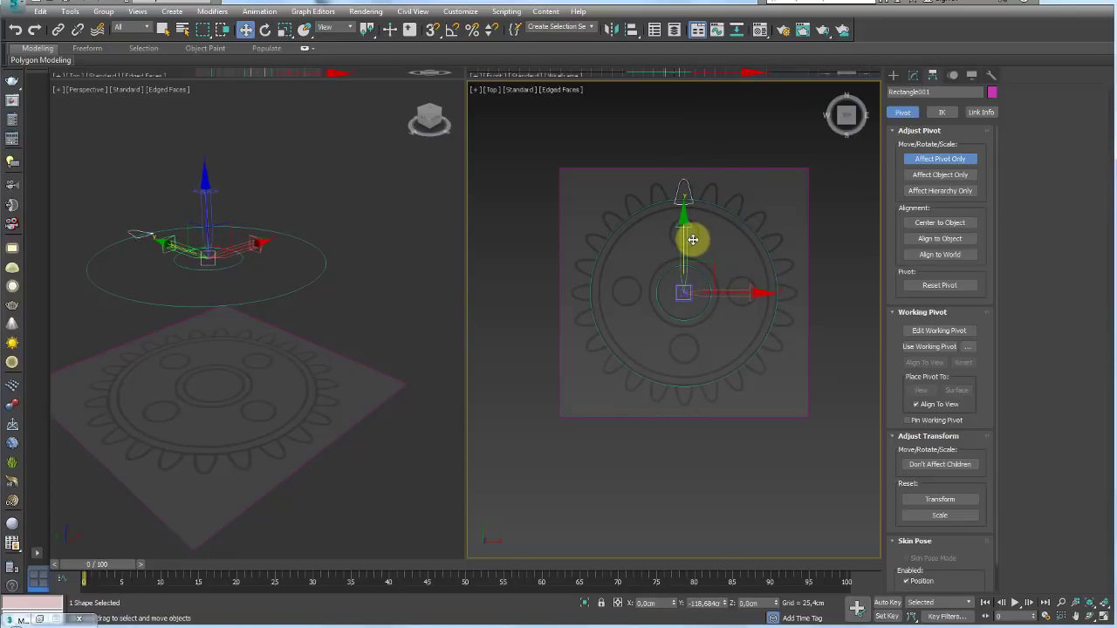
mouse_move(387, 309)
alt+middle_down()
mouse_move(369, 283)
mouse_move(392, 219)
alt+middle_up()
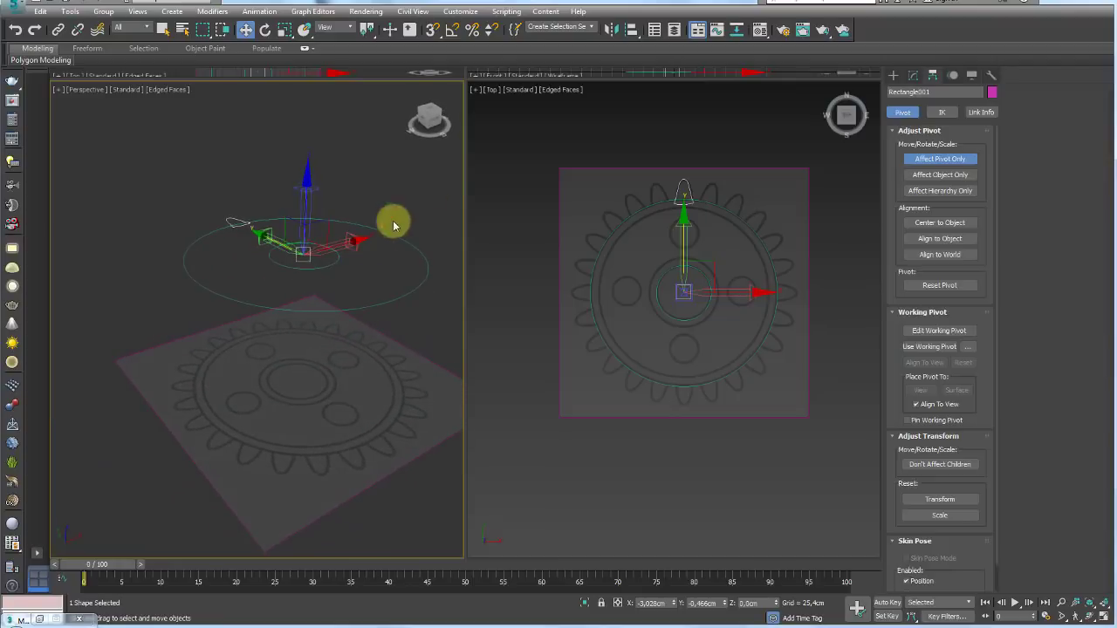
click(632, 30)
click(336, 261)
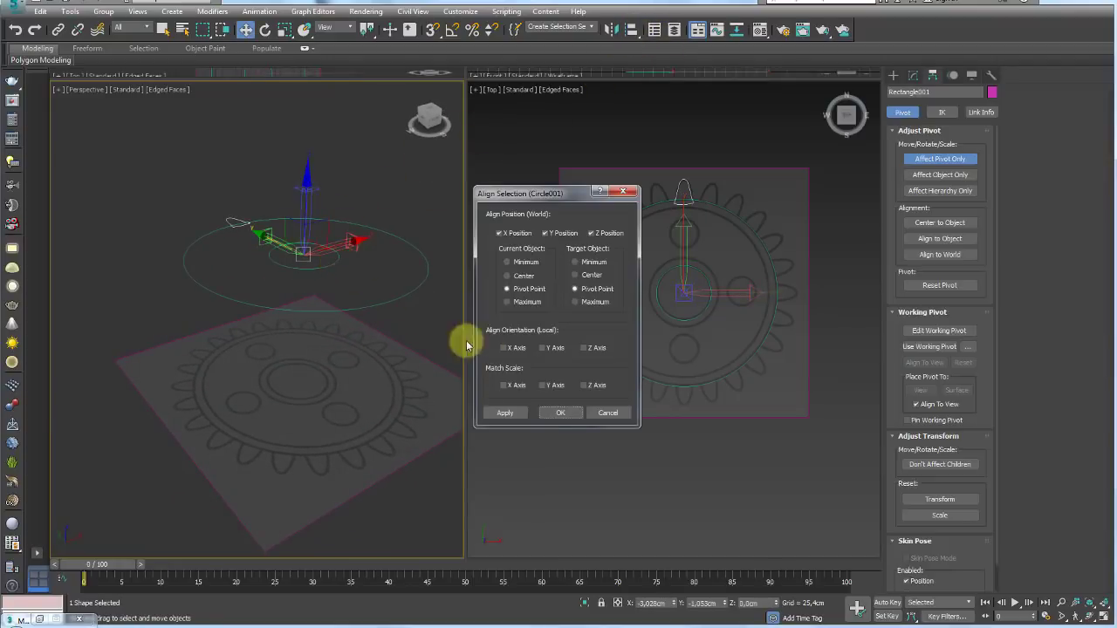
click(561, 412)
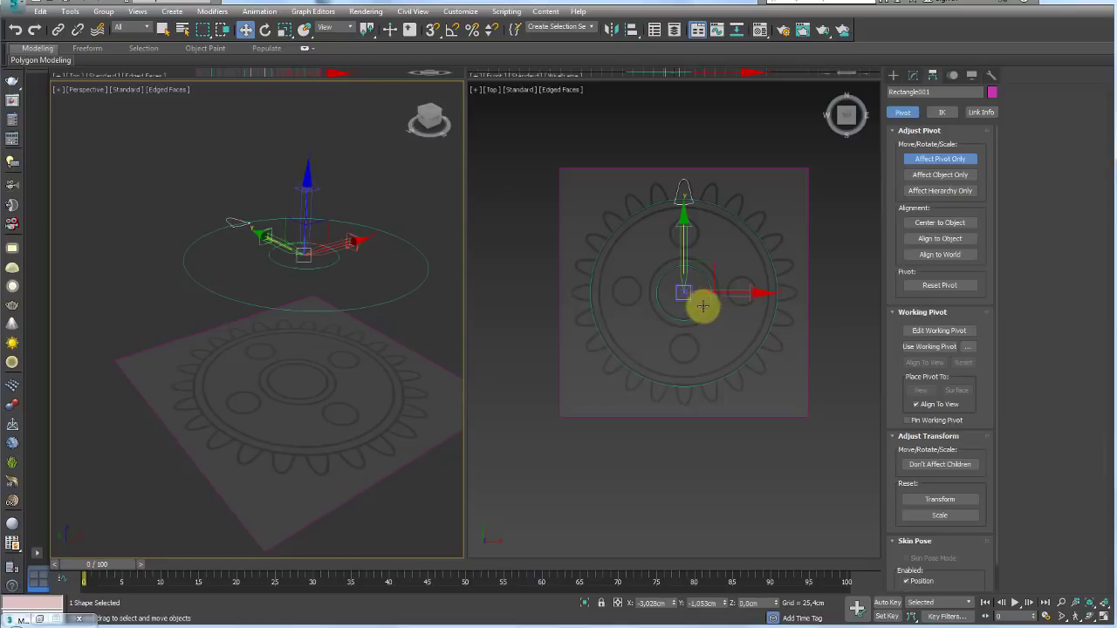
click(934, 161)
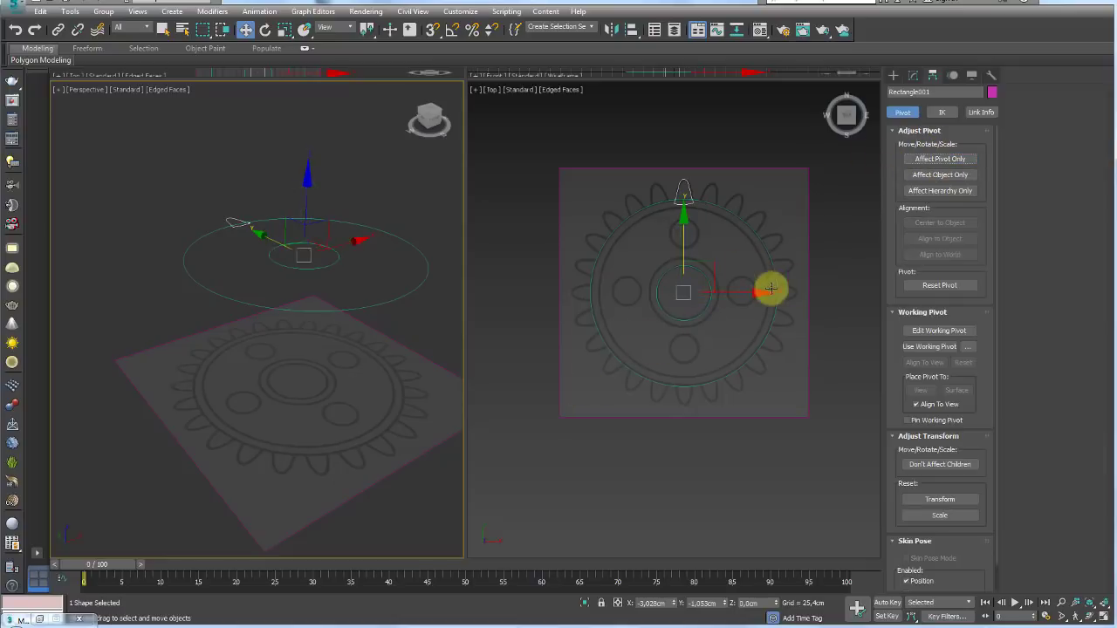
- Test-rotate the tooth about its new pivot, undo it, return to top view, and open Tools
key(e)
mouse_move(770, 280)
mouse_down()
mouse_move(574, 188)
mouse_move(553, 287)
mouse_move(715, 444)
mouse_move(653, 603)
mouse_move(774, 361)
mouse_move(652, 210)
mouse_move(742, 459)
mouse_move(707, 533)
mouse_up()
key(ctrl+z)
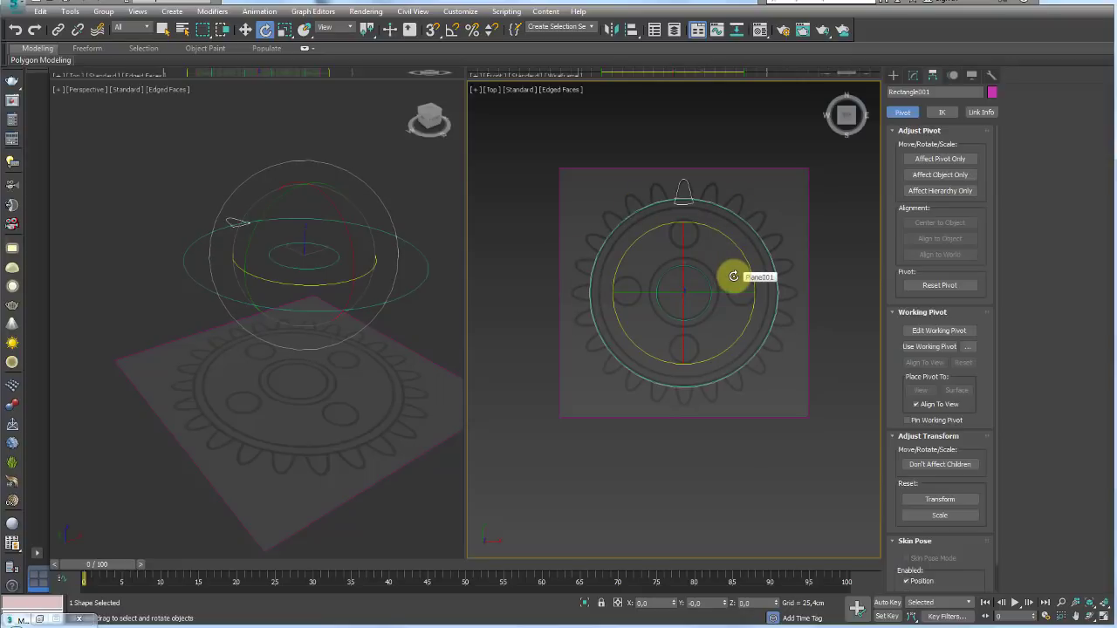
mouse_move(736, 225)
alt+middle_down()
mouse_move(716, 239)
mouse_move(718, 341)
mouse_move(740, 209)
alt+middle_up()
middle_drag(747, 274, 748, 294)
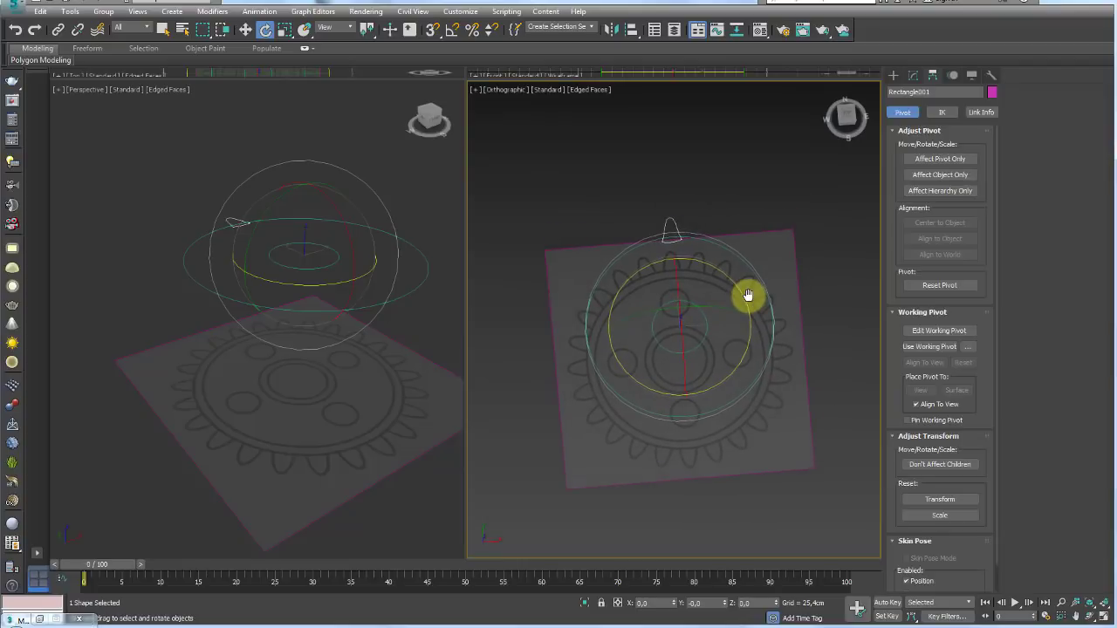
key(t)
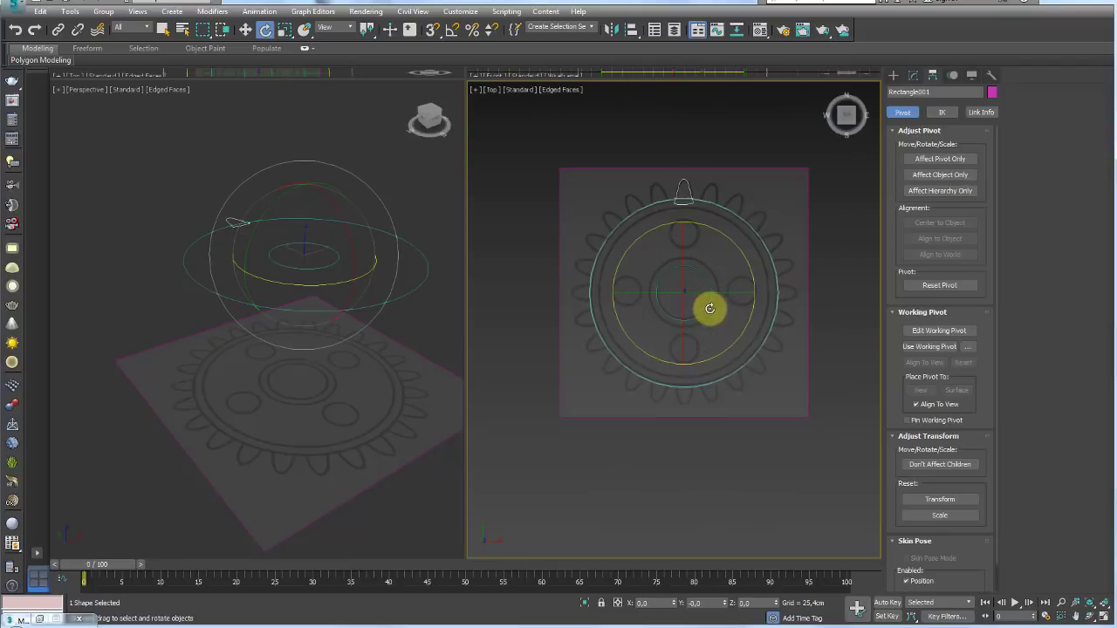
middle_drag(739, 342, 733, 339)
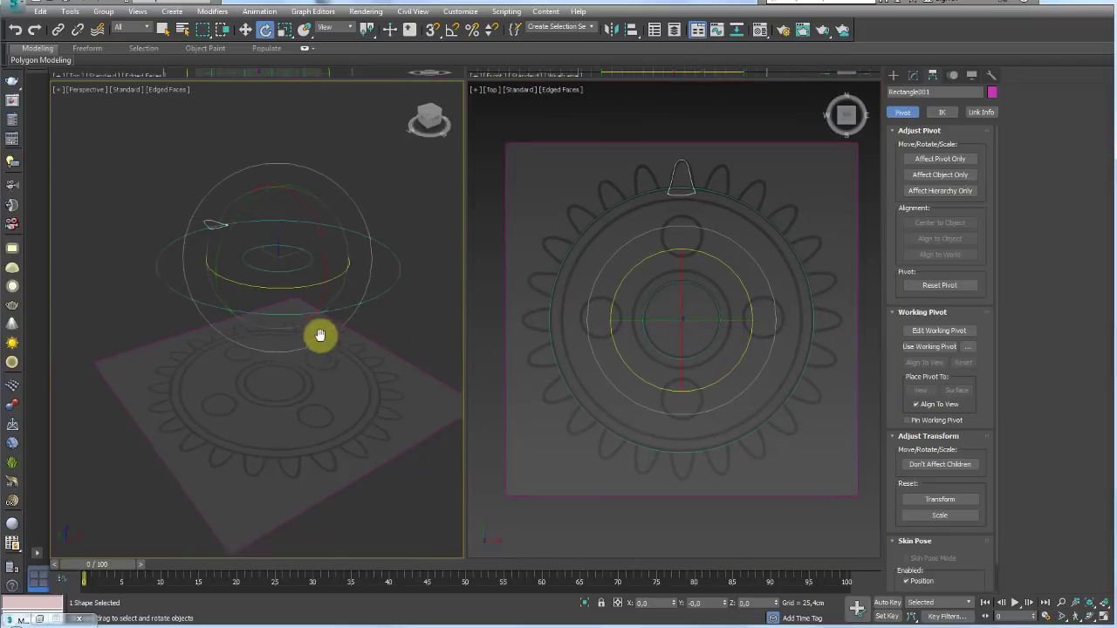
mouse_move(316, 337)
alt+middle_down()
mouse_move(316, 317)
mouse_move(368, 353)
alt+middle_up()
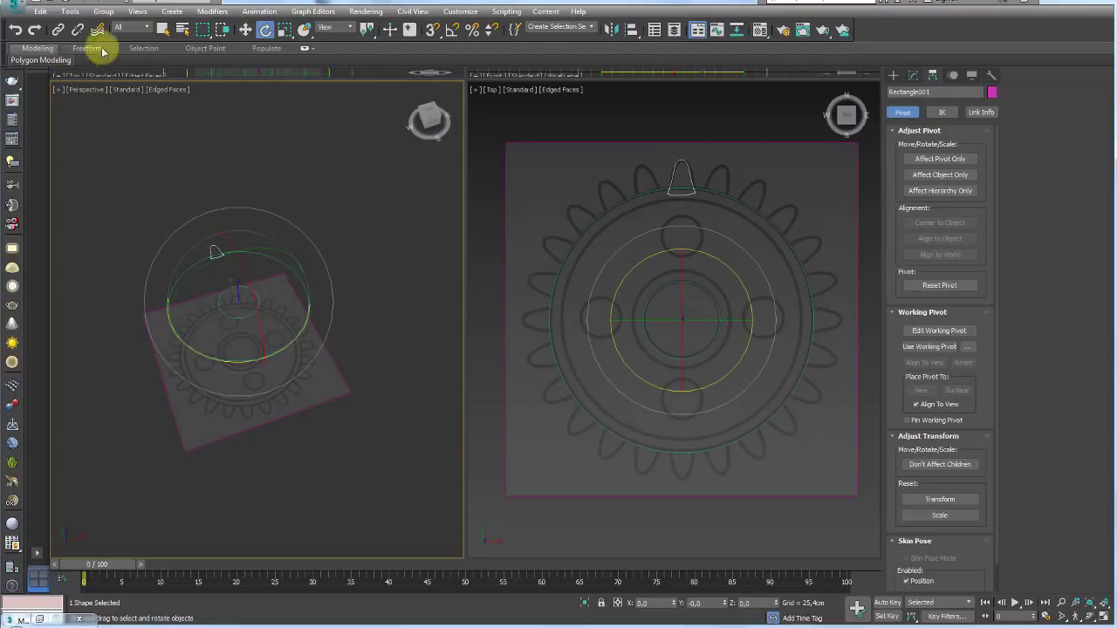
click(71, 12)
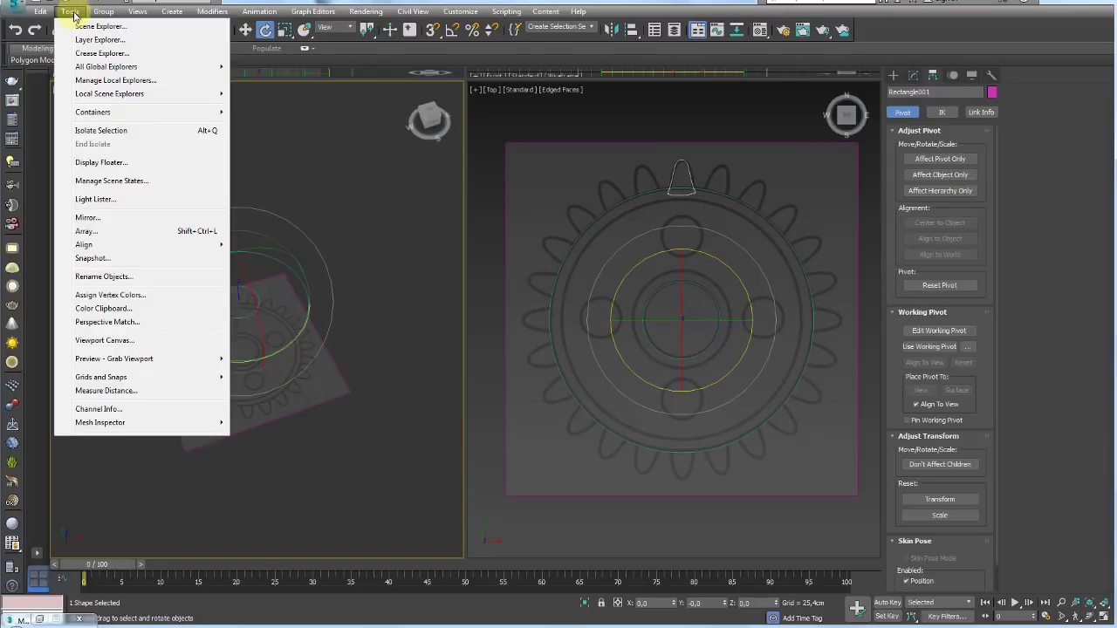
- Open Array for the reselected tooth with Preview on, Rotate set to Totals and Z at 360
click(101, 231)
drag(503, 209, 564, 127)
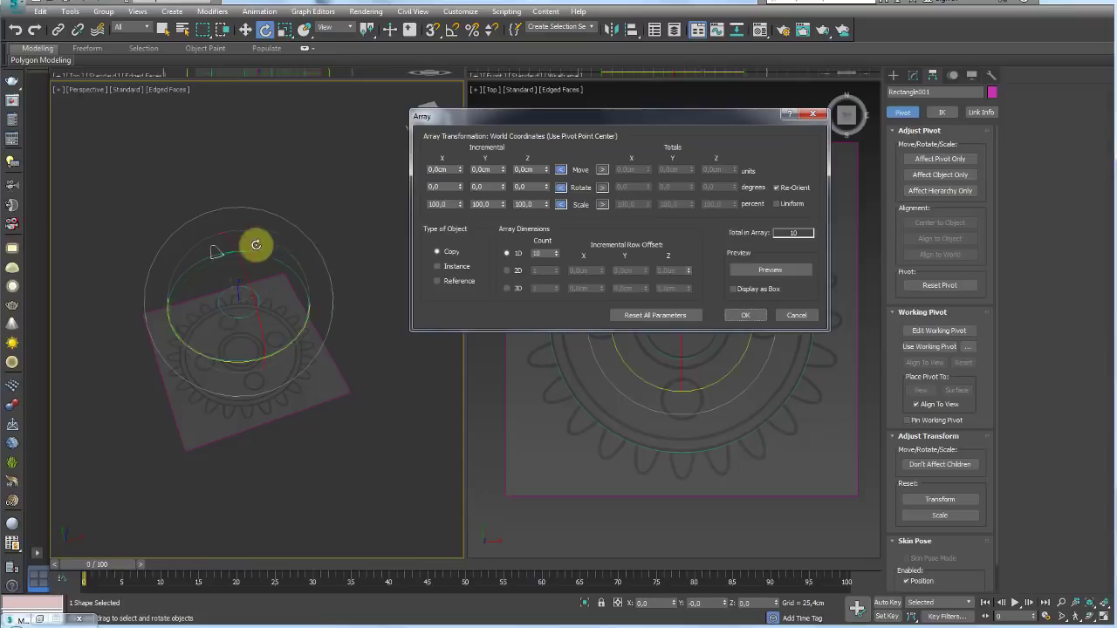
click(251, 219)
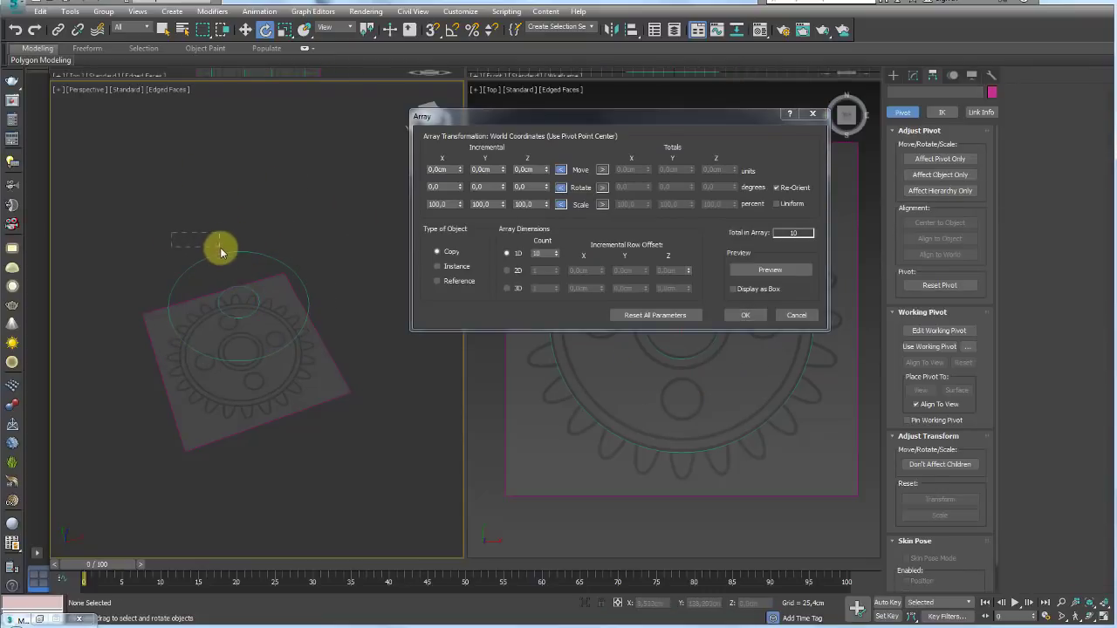
drag(219, 252, 218, 251)
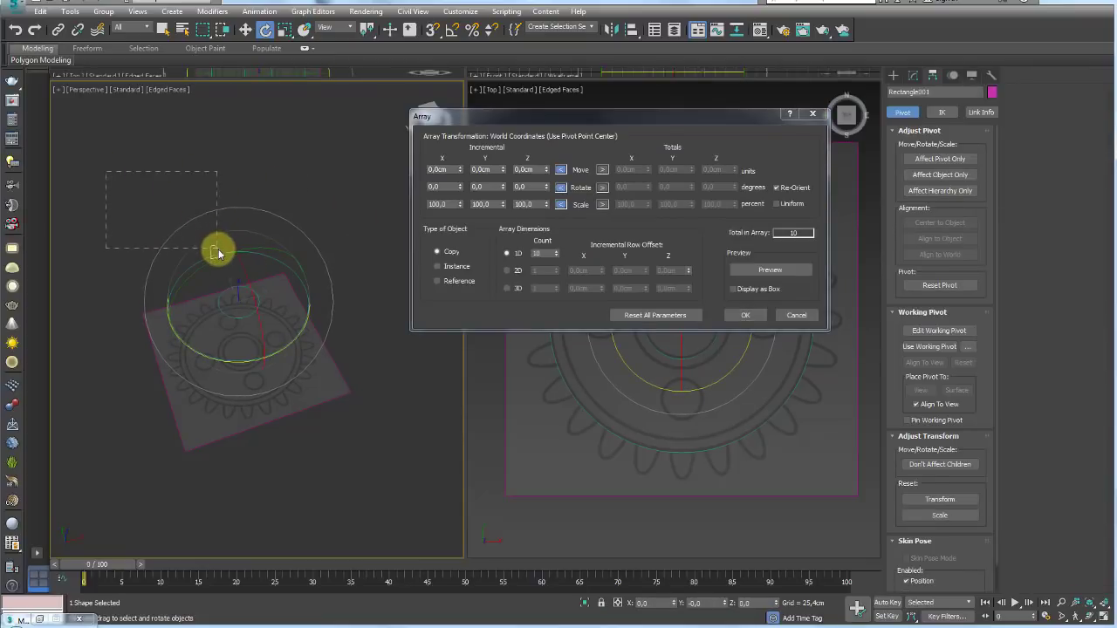
alt+middle_drag(331, 251, 356, 237)
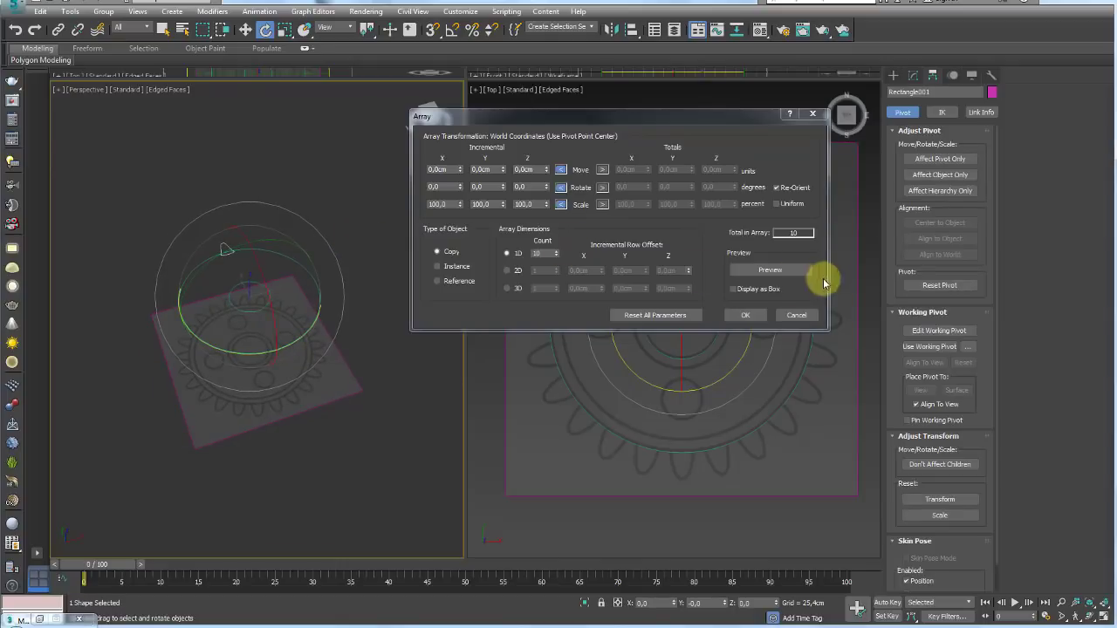
click(777, 269)
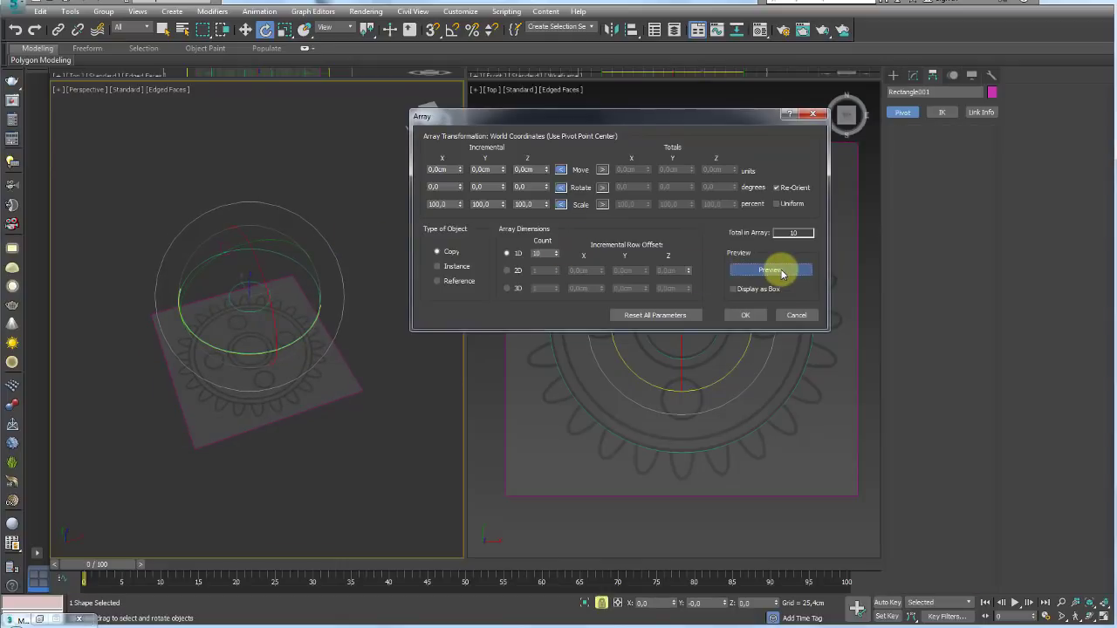
click(601, 189)
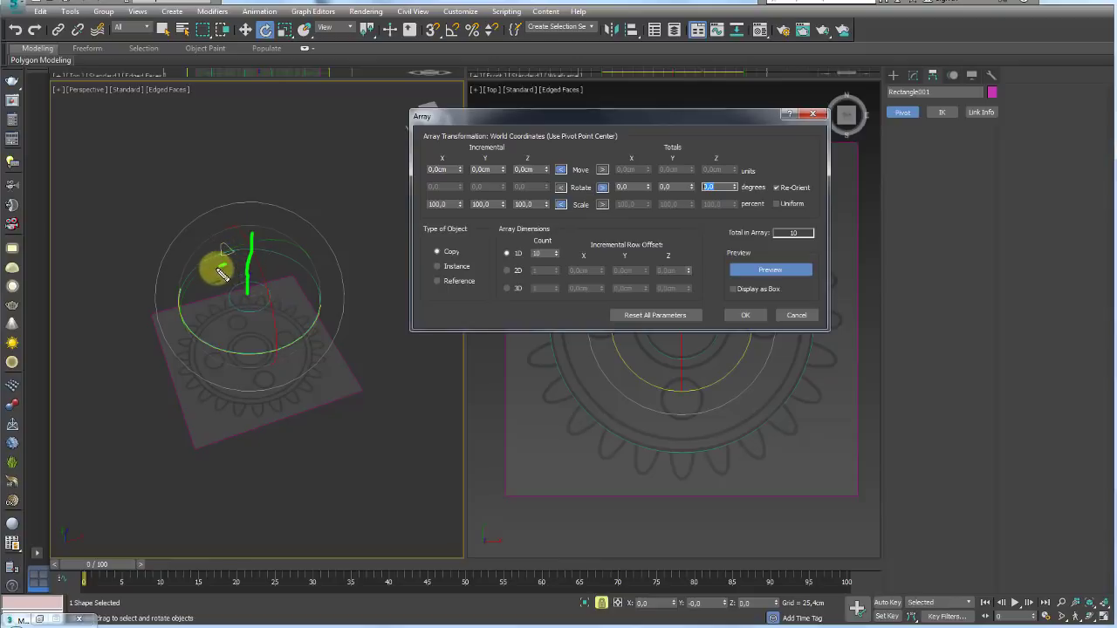
drag(209, 316, 268, 332)
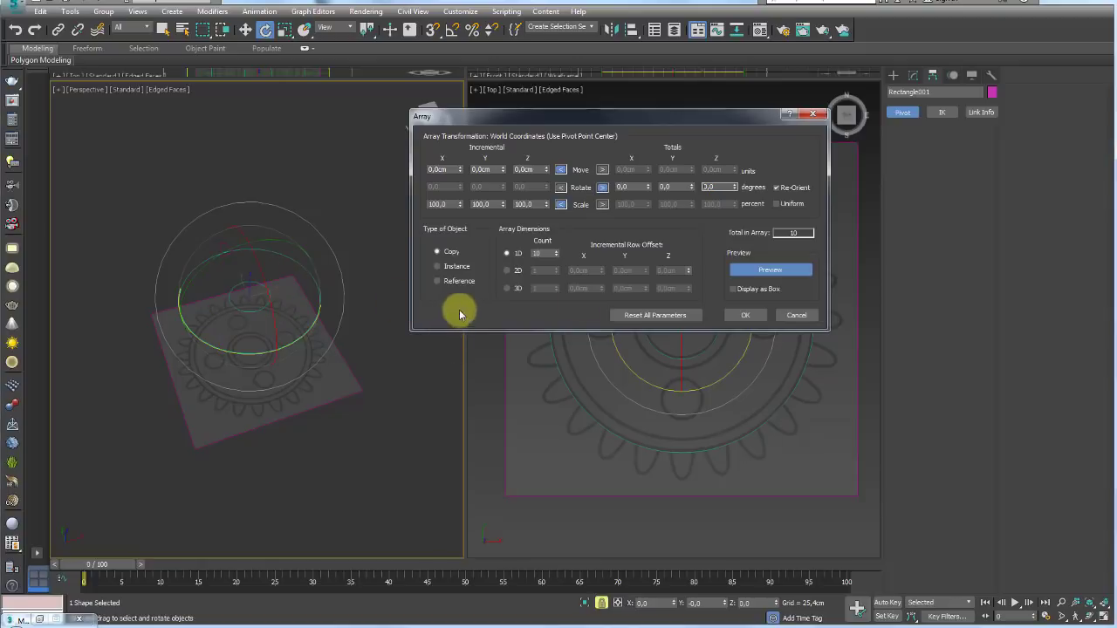
click(727, 186)
text(360)
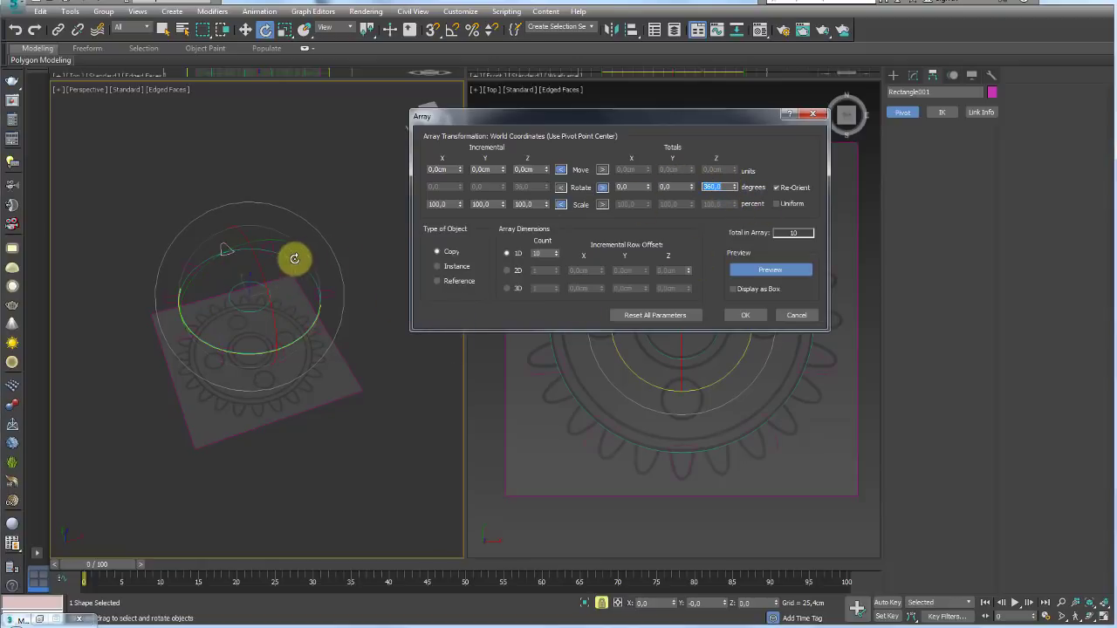
mouse_move(294, 257)
alt+middle_down()
mouse_move(324, 253)
mouse_move(117, 243)
alt+middle_up()
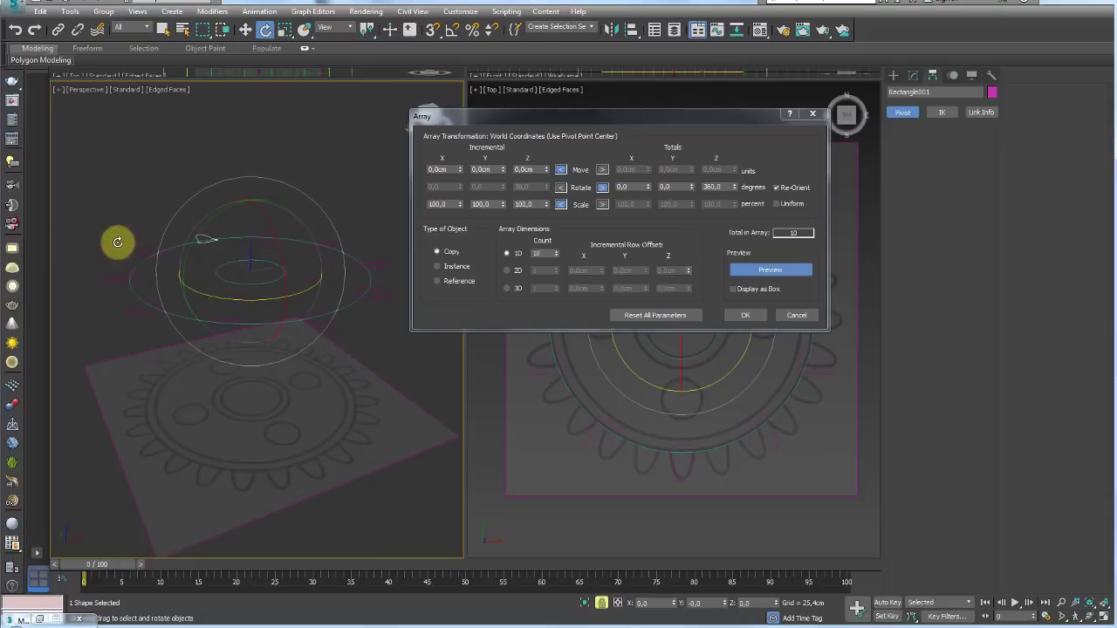
- Cancel the trial array and colour the tooth shape light green
click(797, 314)
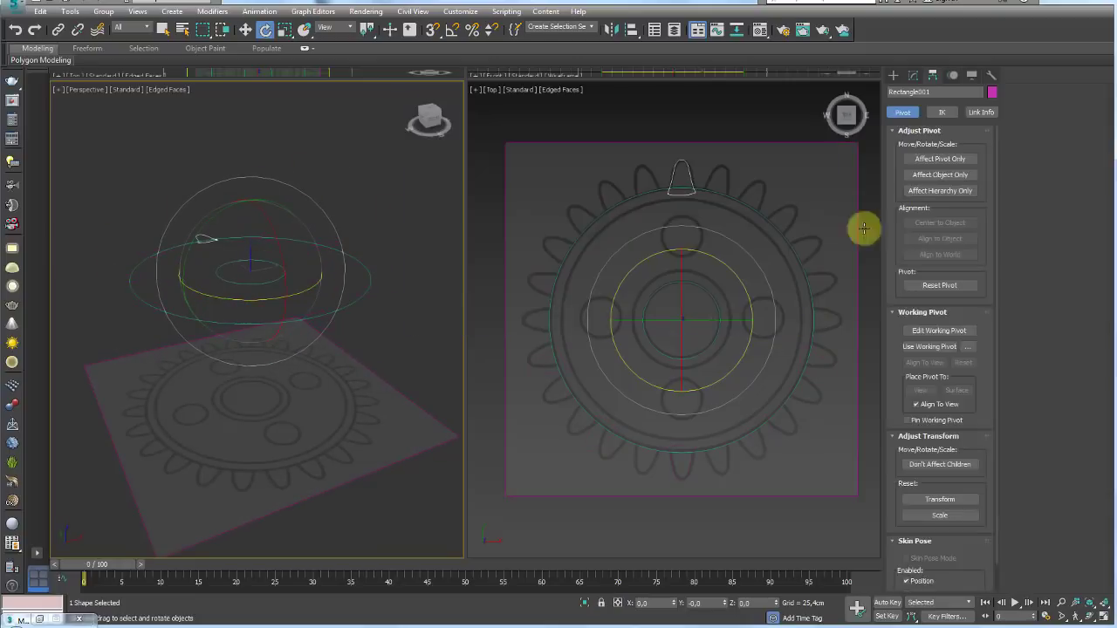
click(992, 90)
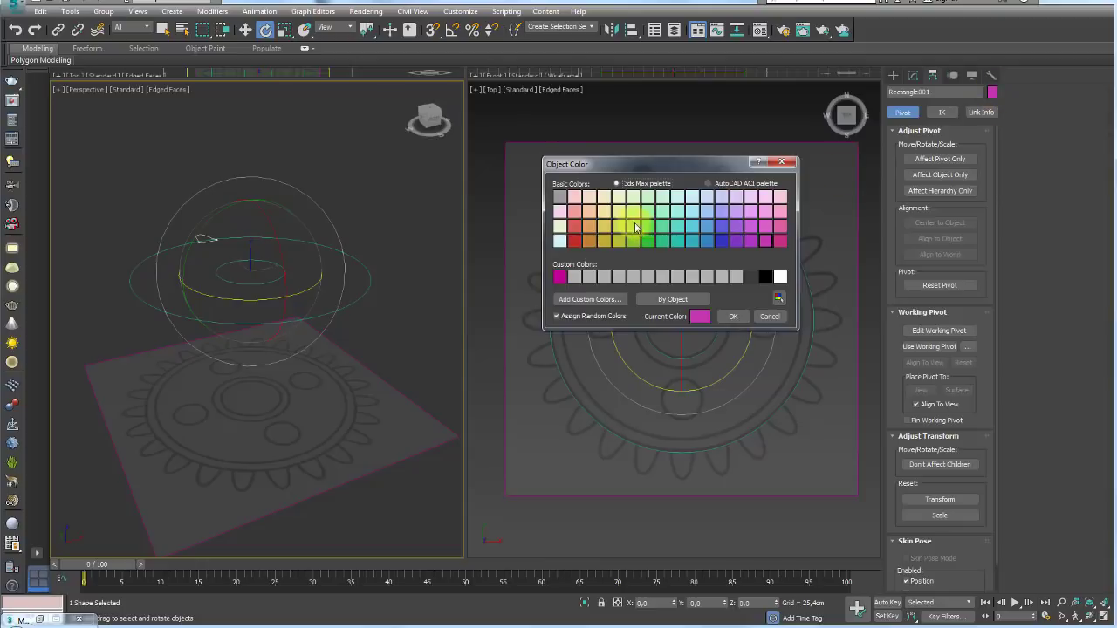
click(729, 312)
alt+middle_drag(469, 299, 399, 309)
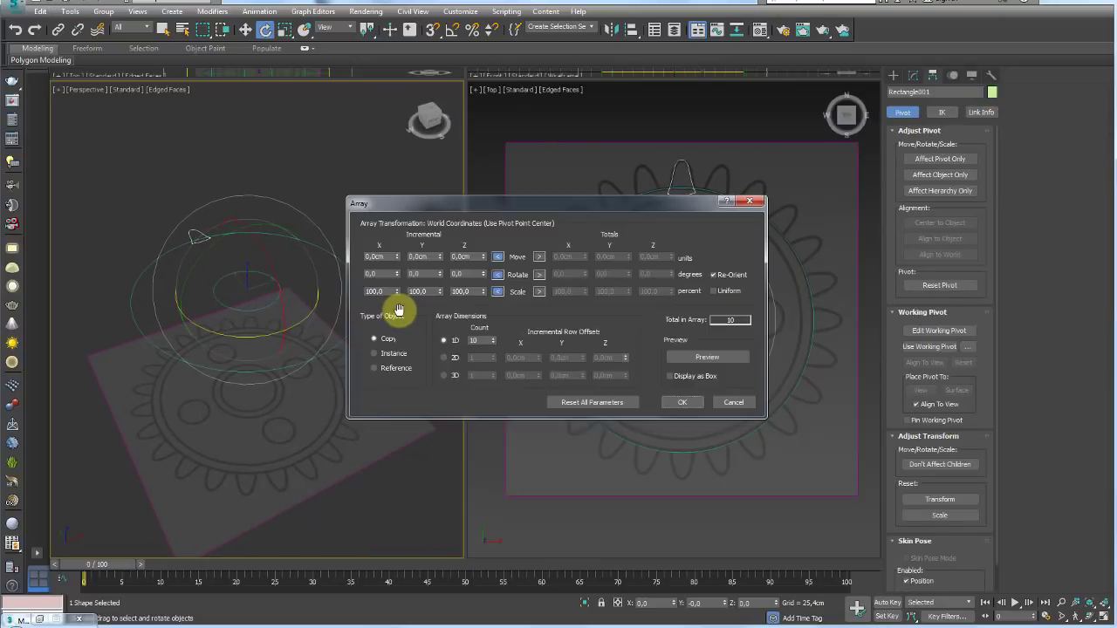
- Set the array's total Z rotation to 360° and preview ten teeth spread around the gear
drag(506, 208, 545, 154)
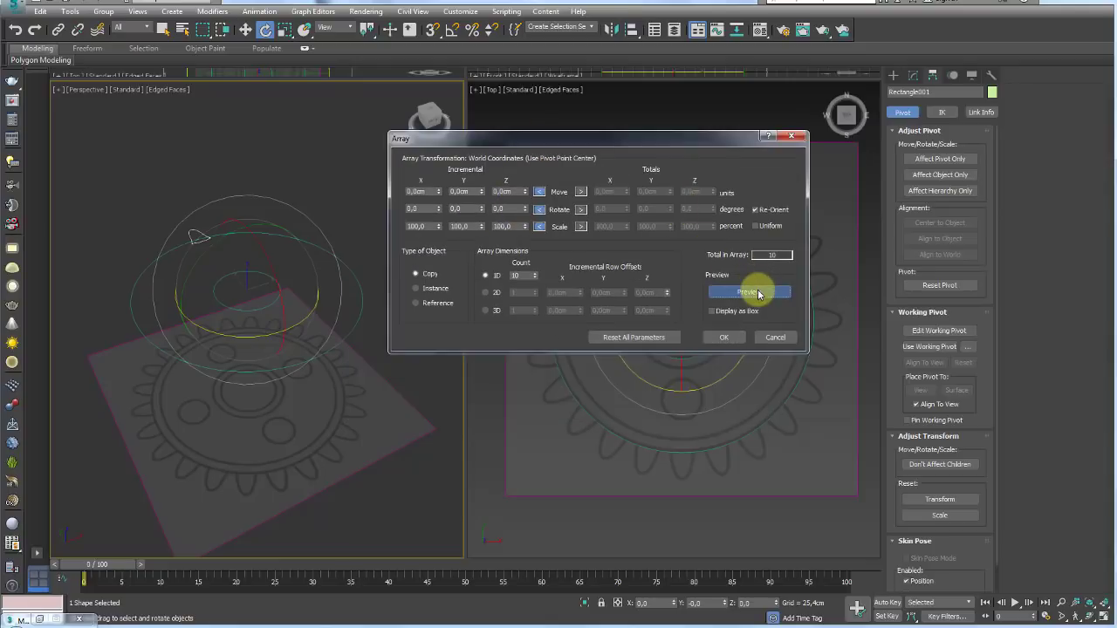
click(581, 209)
click(690, 209)
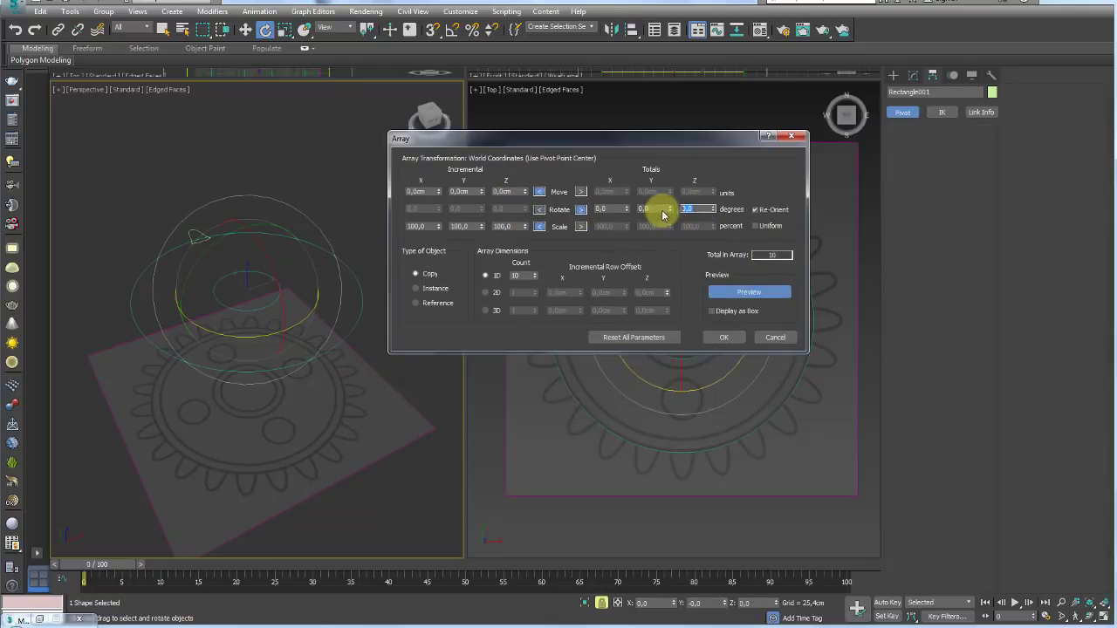
text(360)
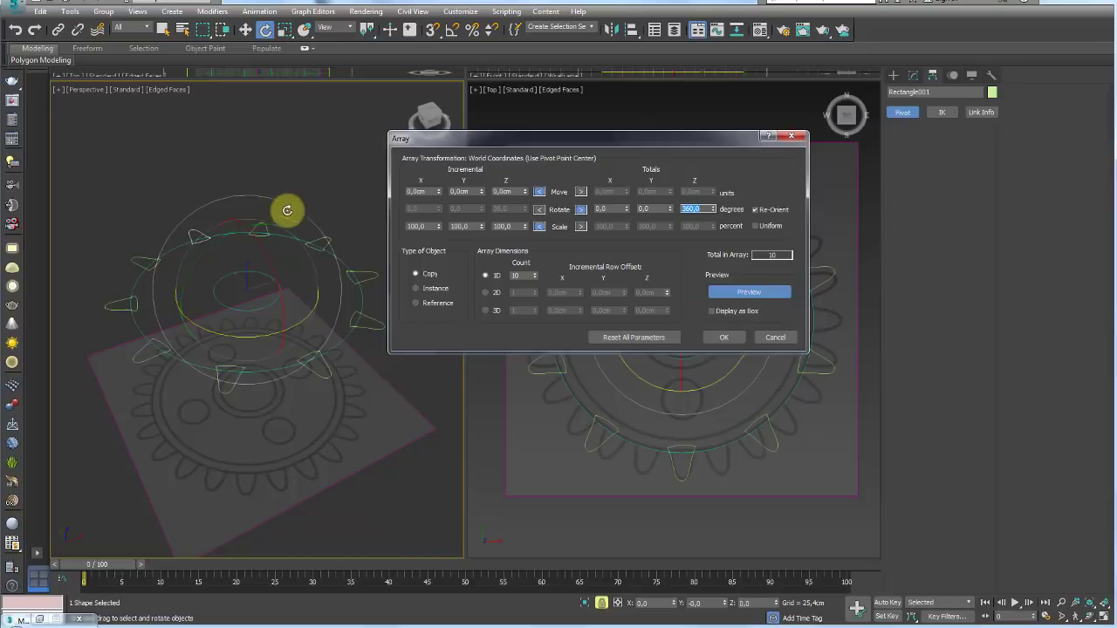
key(Return)
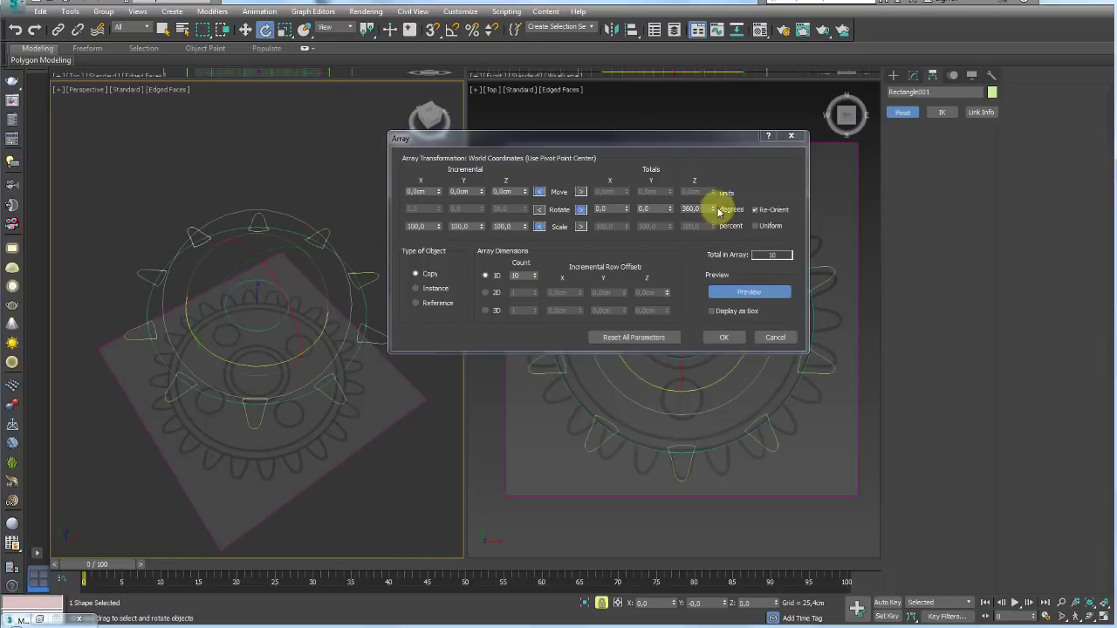
drag(713, 210, 731, 375)
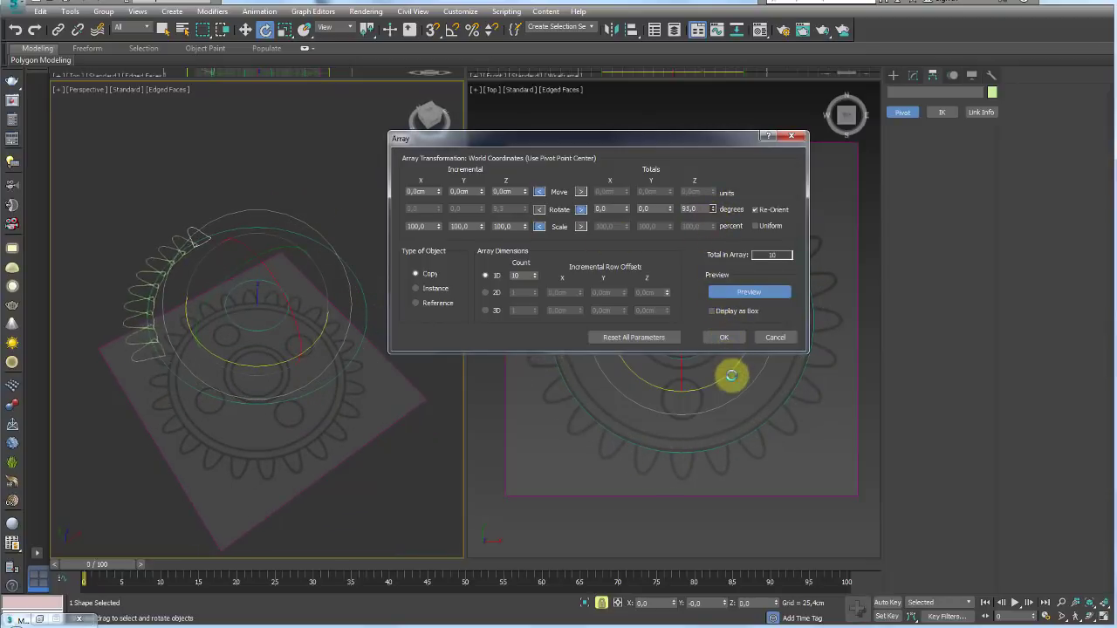
drag(732, 375, 724, 204)
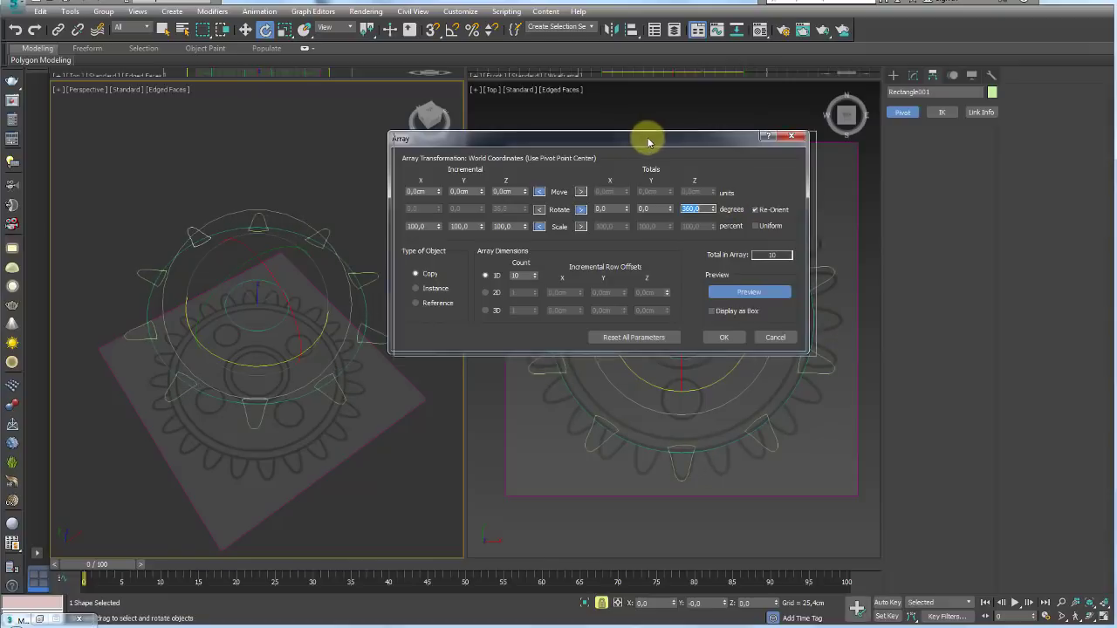
drag(649, 141, 709, 105)
mouse_move(437, 209)
alt+middle_down()
mouse_move(391, 262)
mouse_move(374, 326)
mouse_move(334, 229)
alt+middle_up()
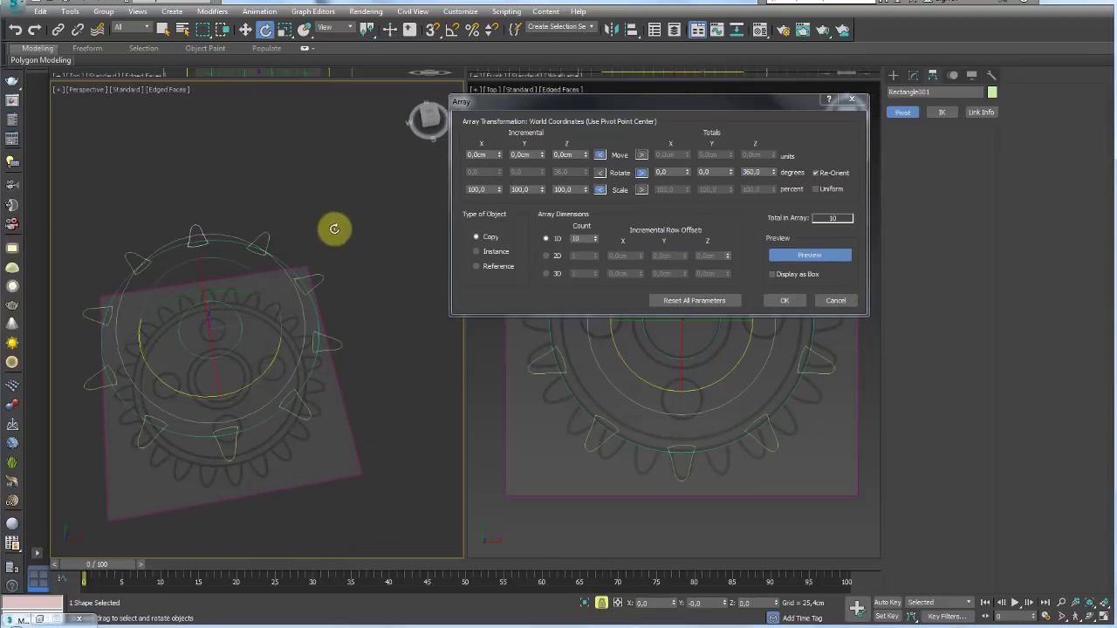
mouse_move(128, 435)
alt+middle_down()
mouse_move(219, 361)
mouse_move(184, 366)
alt+middle_up()
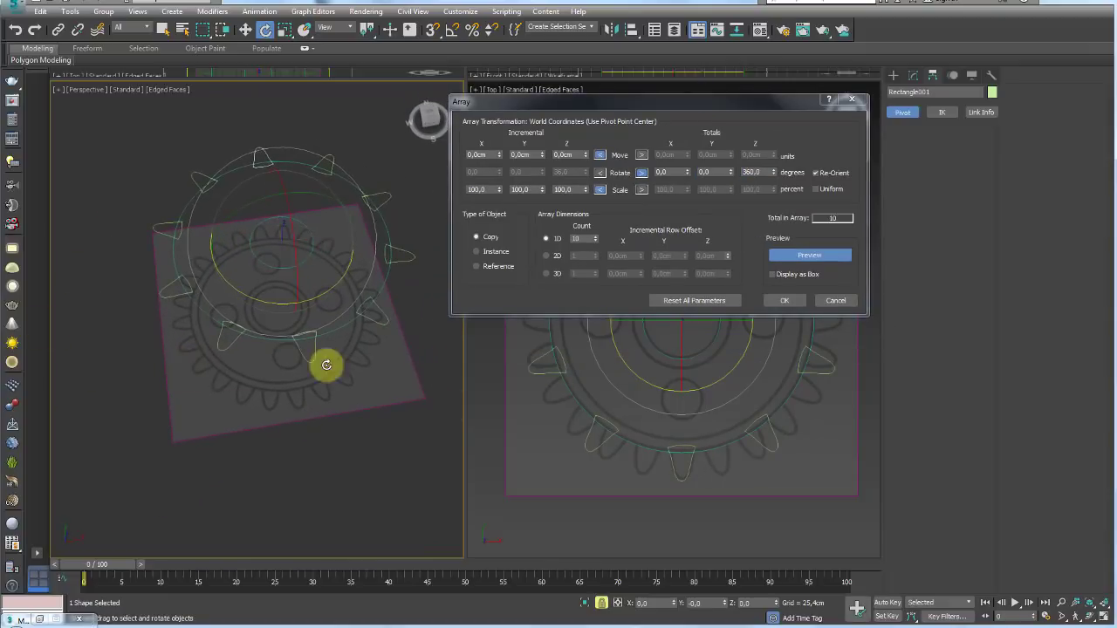
alt+middle_drag(327, 364, 456, 305)
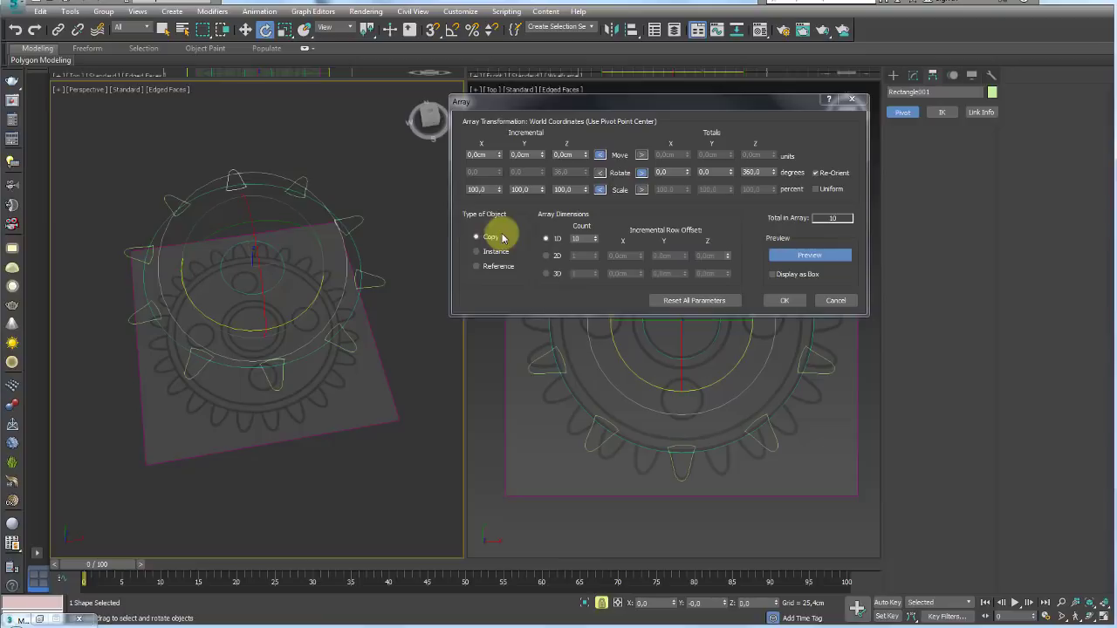
- Apply the 10-tooth array, reselect the original tooth, and reopen the Array settings with Alt+T
click(785, 301)
mouse_move(474, 256)
alt+middle_down()
mouse_move(439, 294)
mouse_move(428, 349)
mouse_move(436, 274)
alt+middle_up()
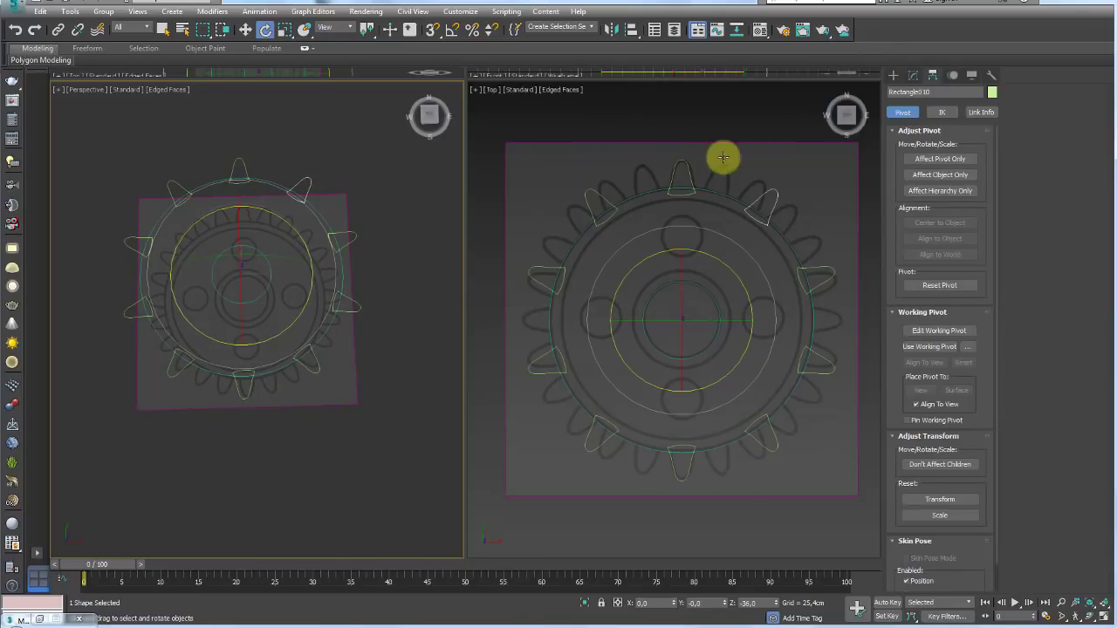
click(814, 361)
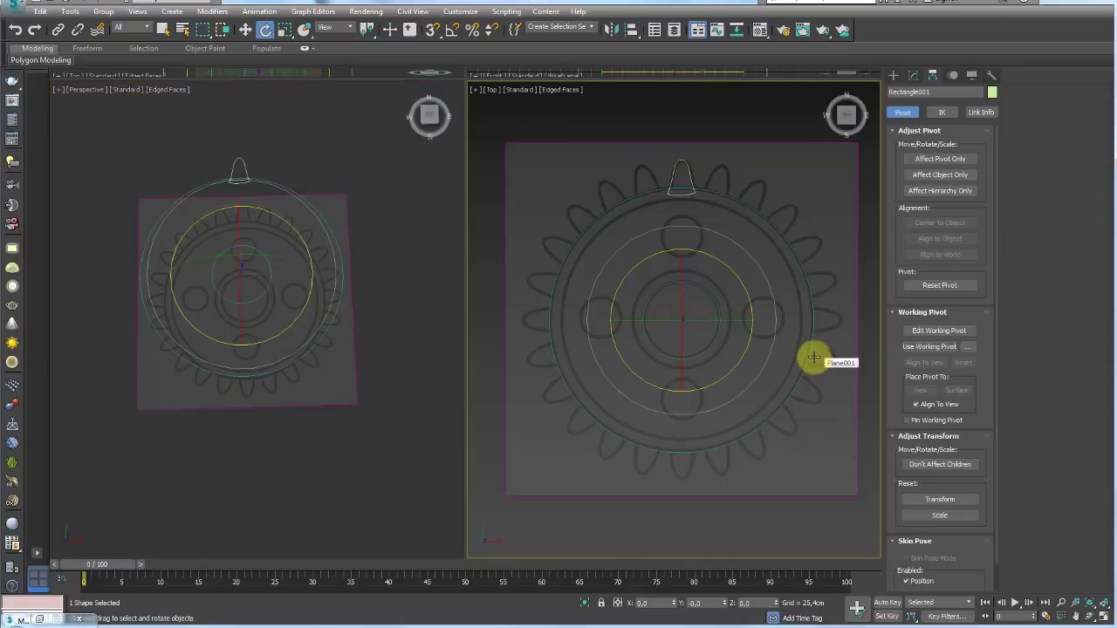
right_click(273, 158)
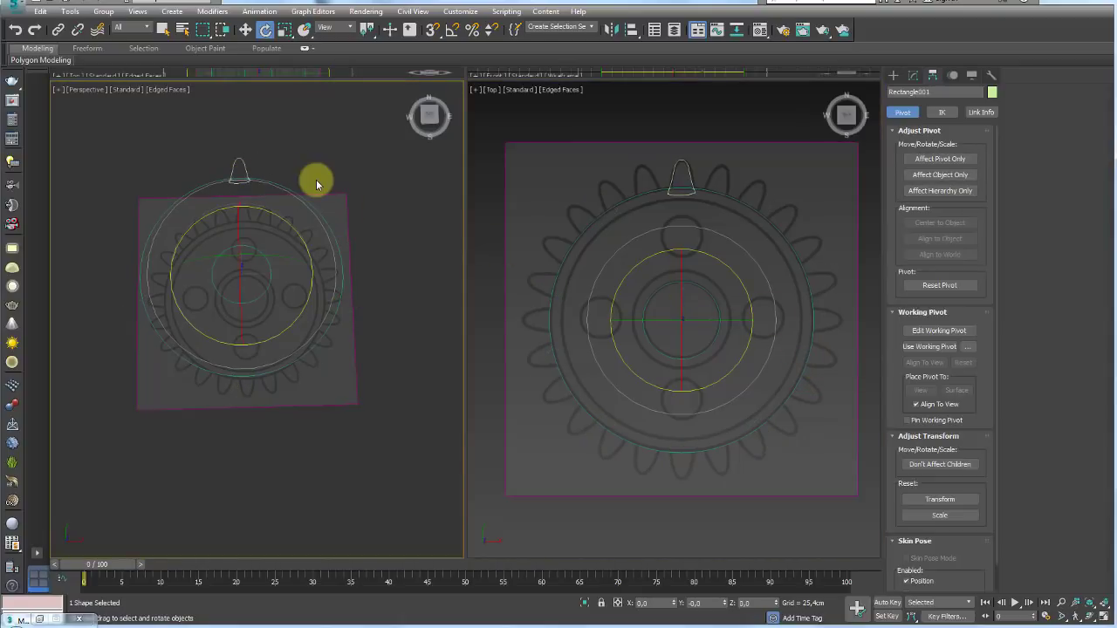
key(alt+t)
- Array the tooth as 24 copies over a full 360° Z rotation with Preview on
key(a)
drag(456, 201, 525, 164)
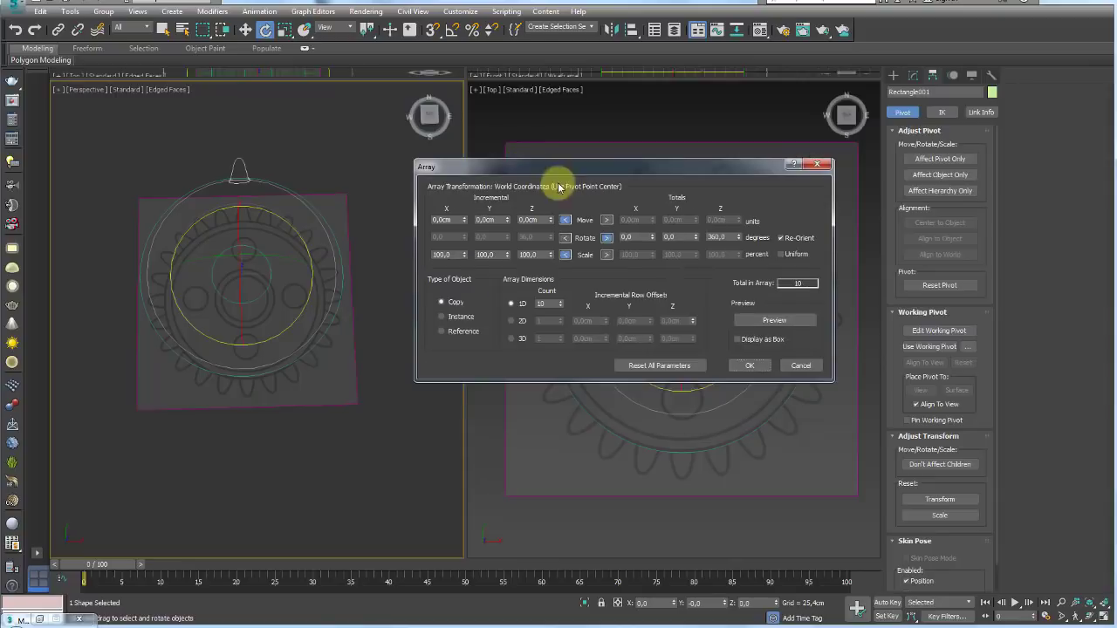
click(743, 319)
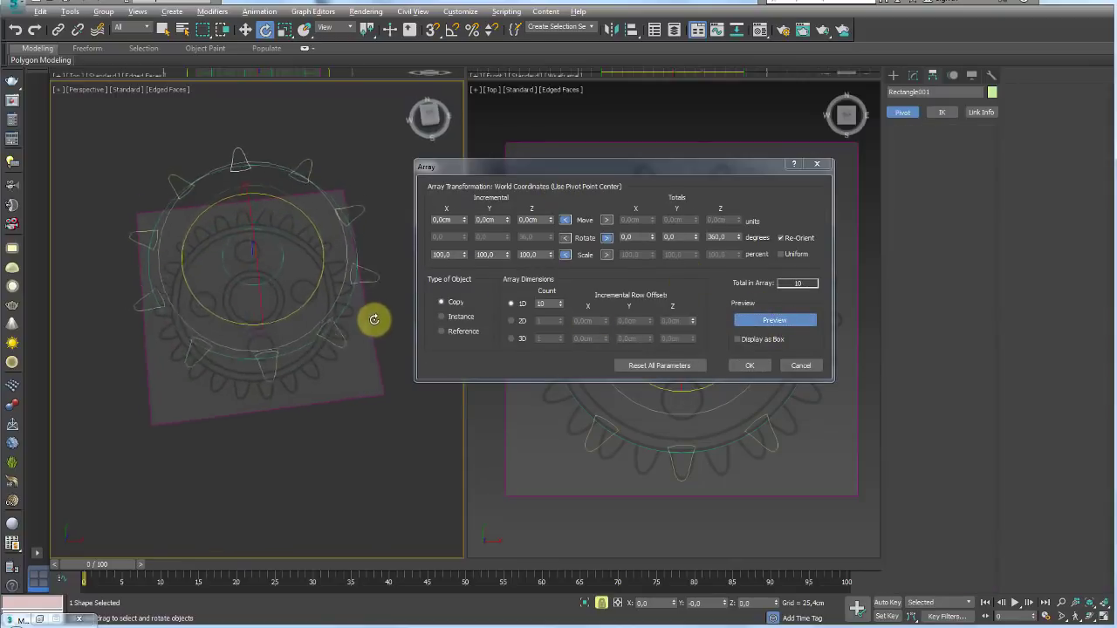
drag(611, 170, 740, 151)
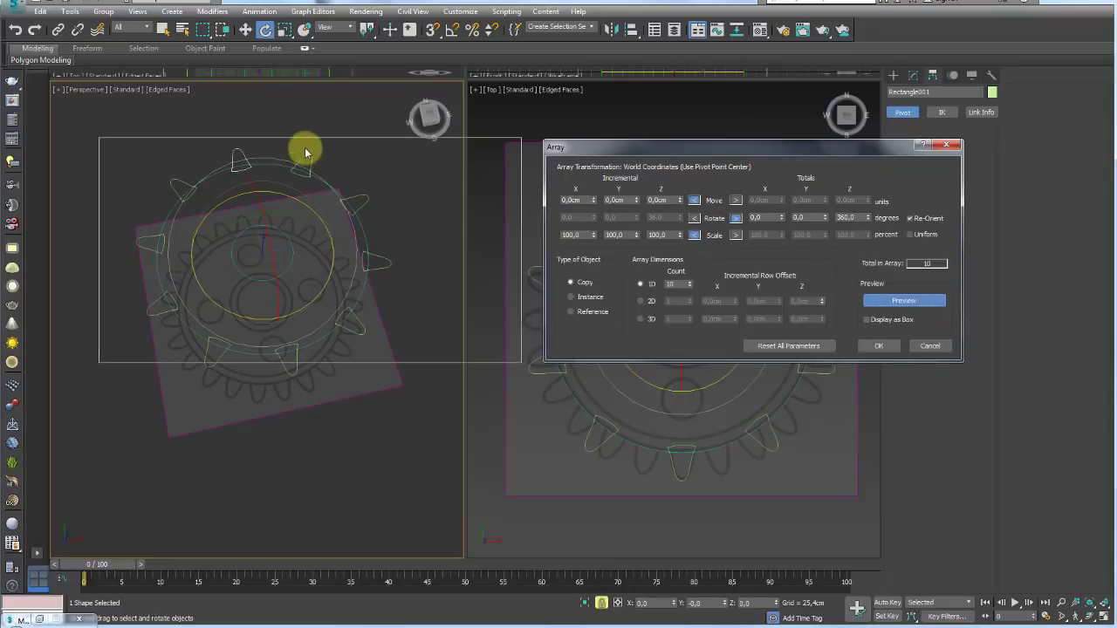
drag(304, 152, 292, 153)
middle_drag(716, 237, 673, 219)
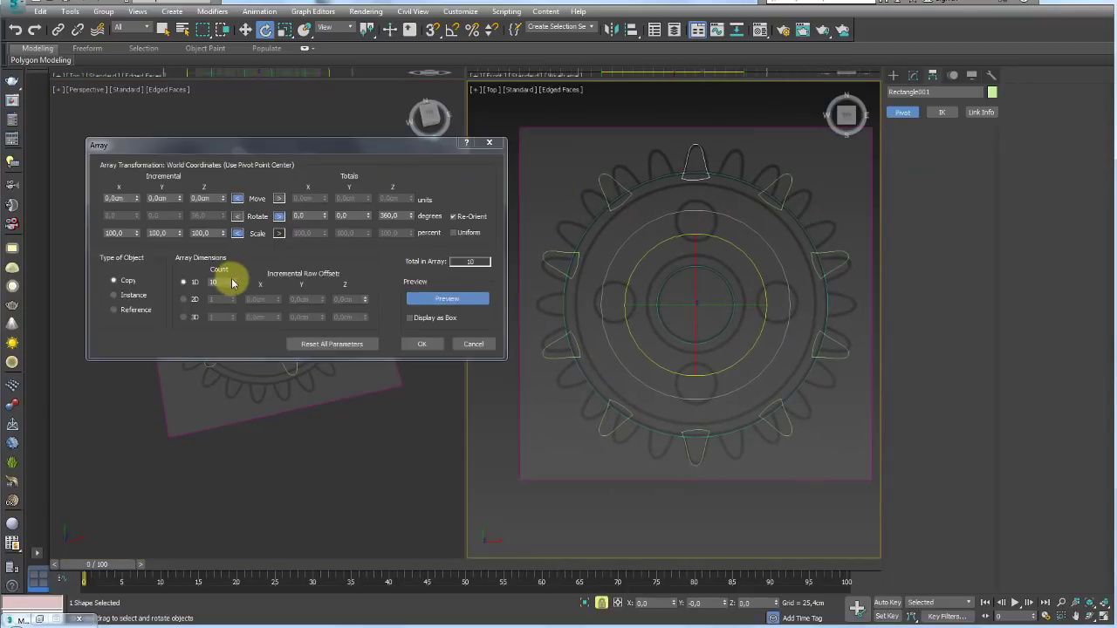
text(20)
key(Return)
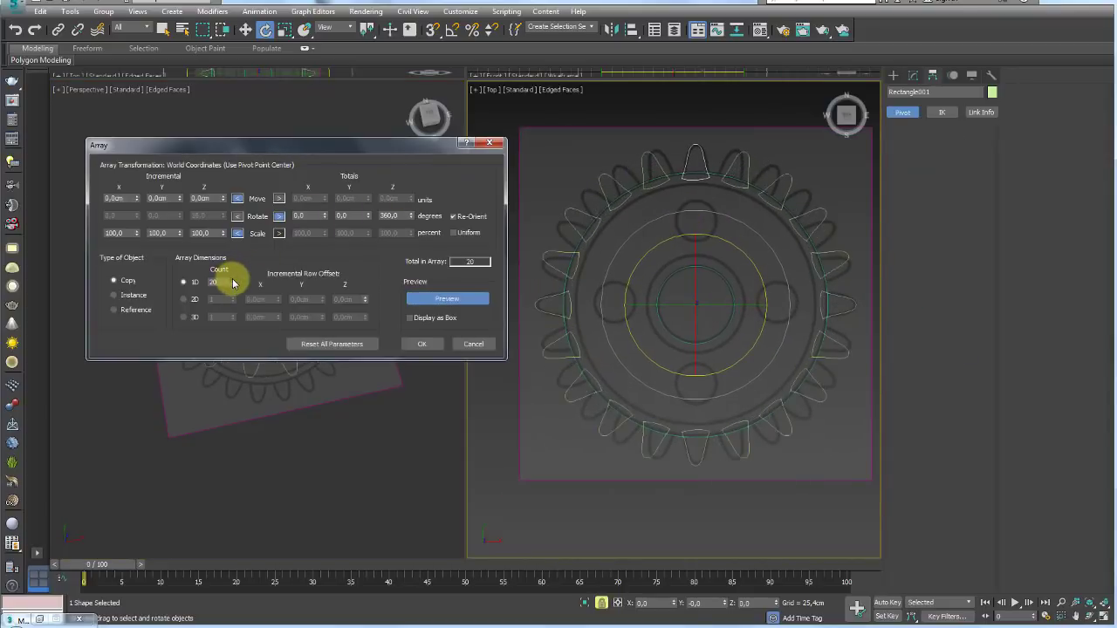
click(232, 279)
click(232, 279)
click(232, 280)
click(232, 279)
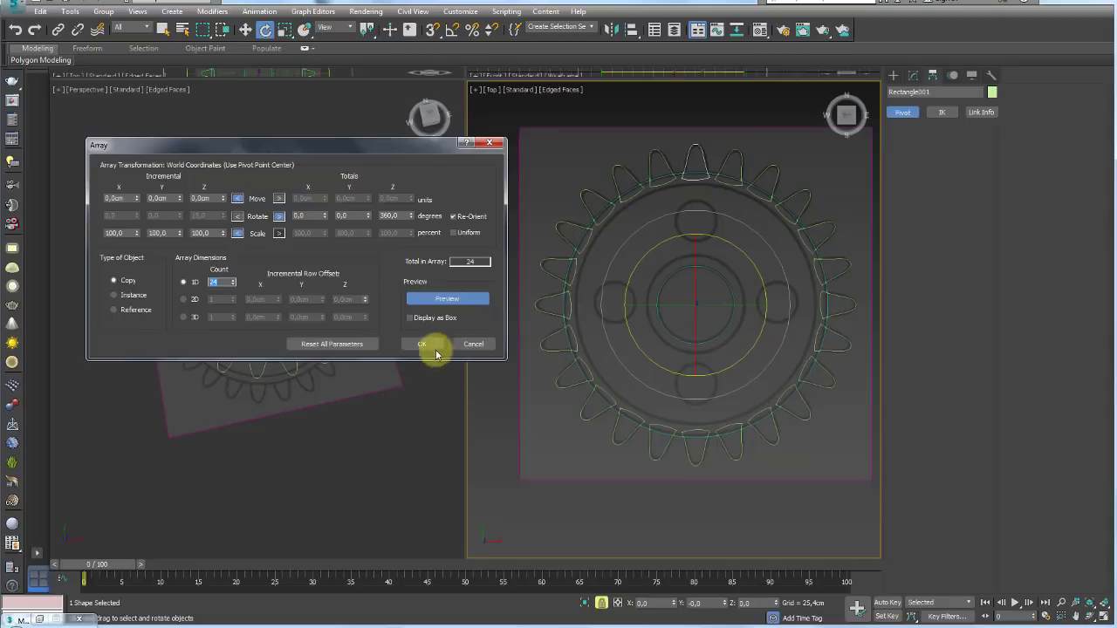
click(413, 346)
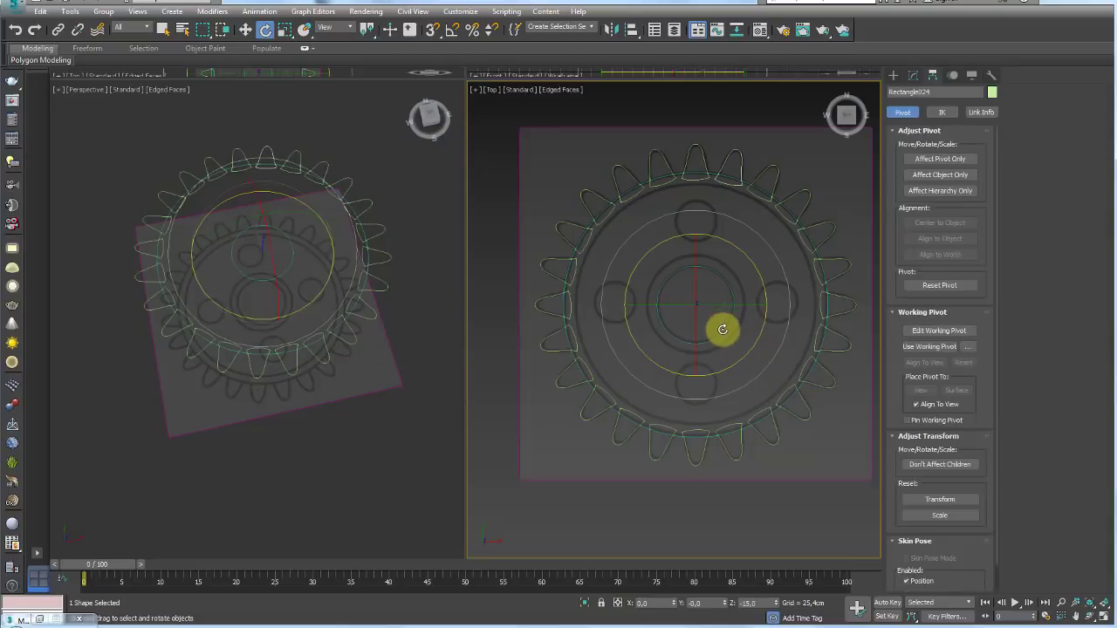
- Switch the right viewport to Perspective, select the outer circle Circle002, and open its Modify panel
key(p)
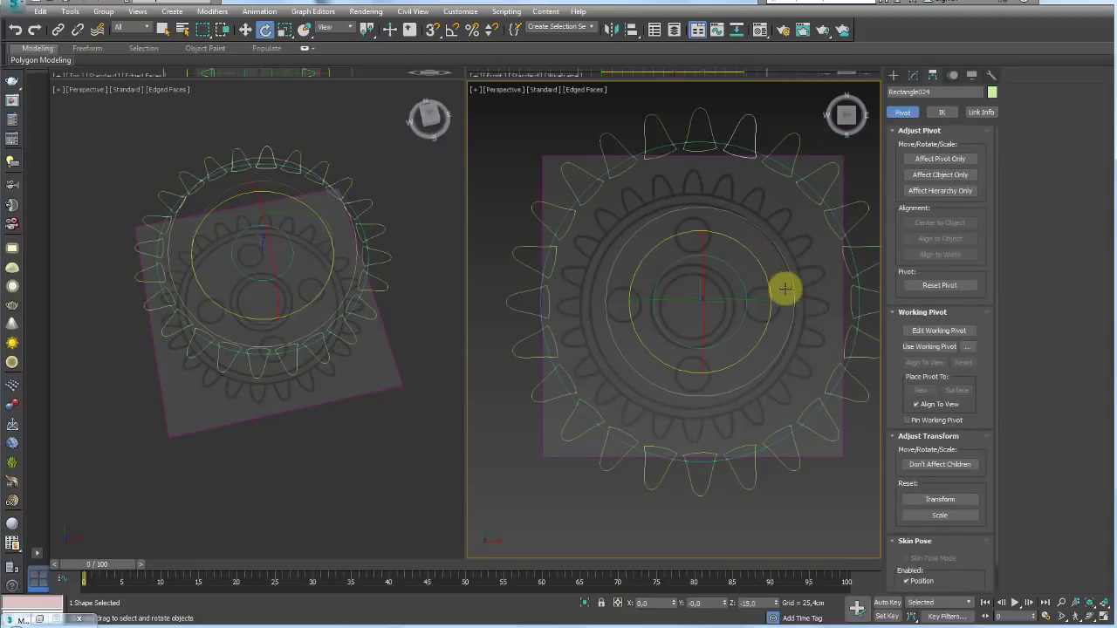
mouse_move(785, 289)
alt+middle_down()
mouse_move(787, 217)
mouse_move(741, 241)
mouse_move(805, 227)
mouse_move(723, 225)
alt+middle_up()
scroll(852, 201, down, 3)
click(531, 246)
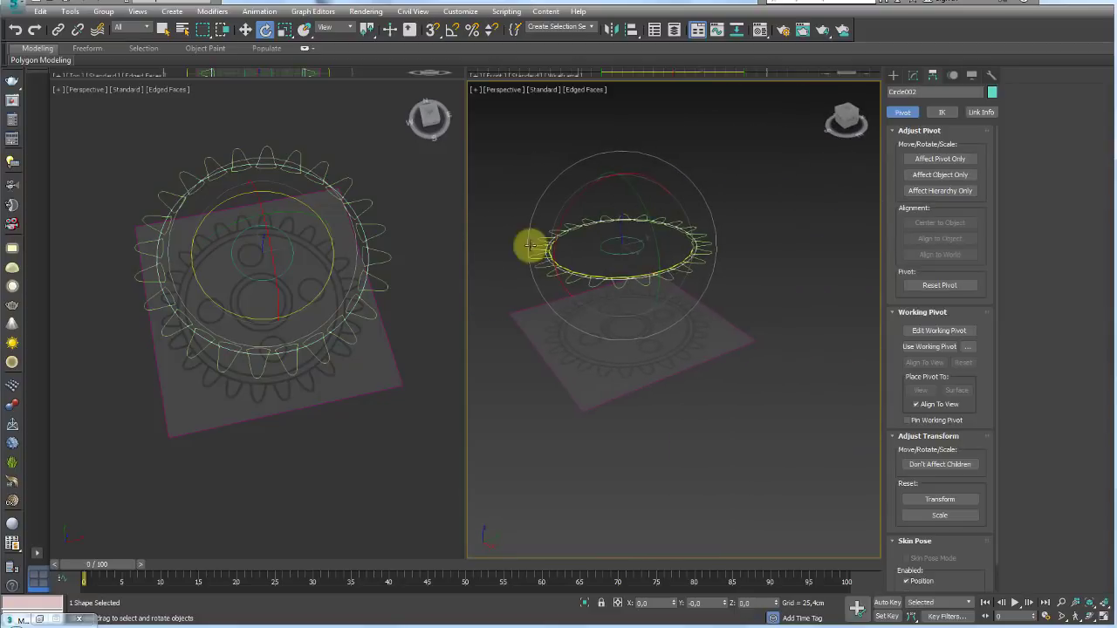
click(731, 268)
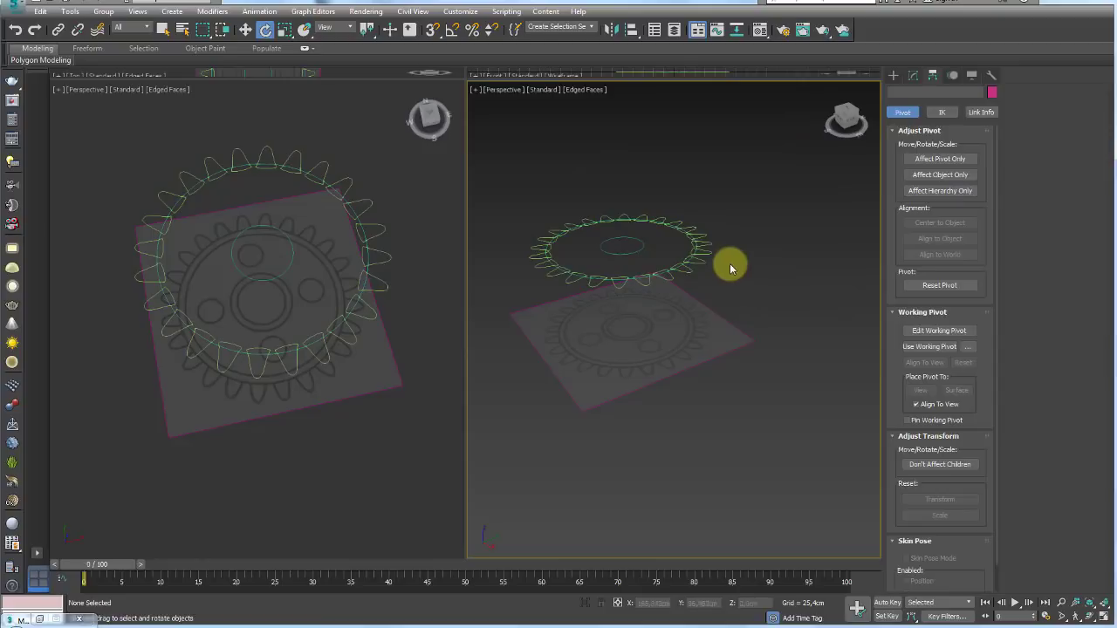
scroll(698, 233, up, 5)
click(721, 201)
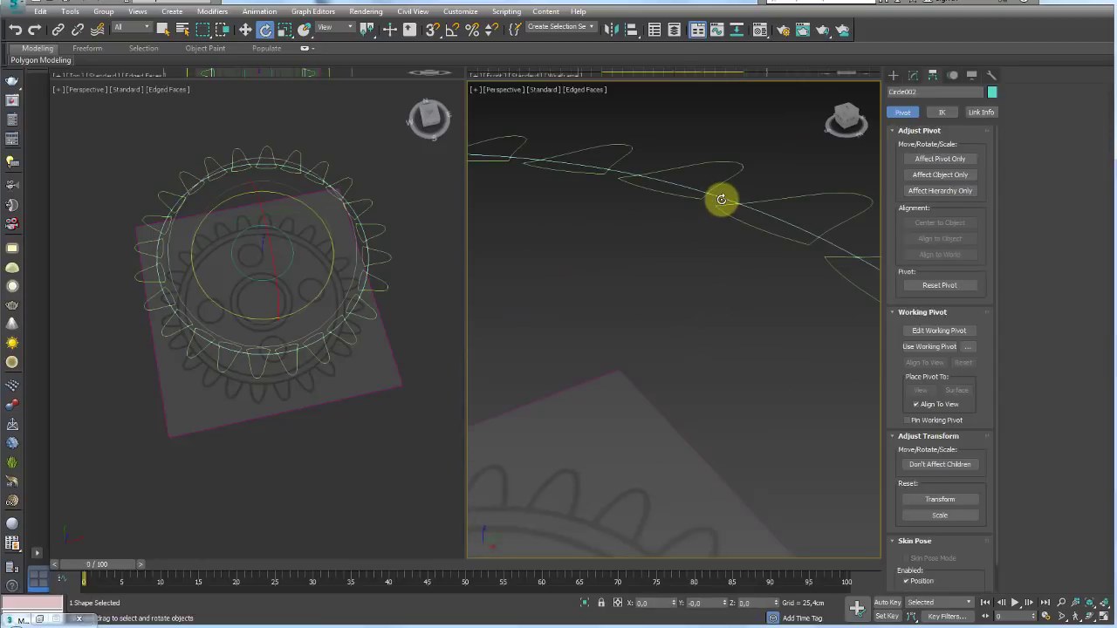
scroll(728, 236, down, 4)
mouse_move(727, 236)
alt+middle_down()
mouse_move(777, 319)
mouse_move(789, 304)
mouse_move(780, 259)
alt+middle_up()
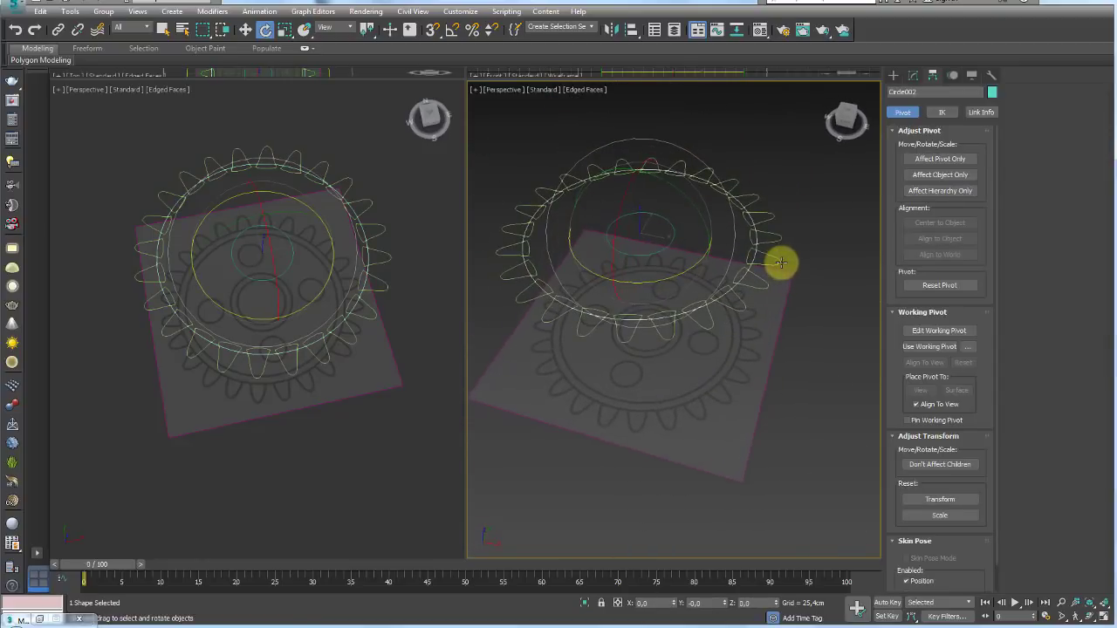
click(913, 75)
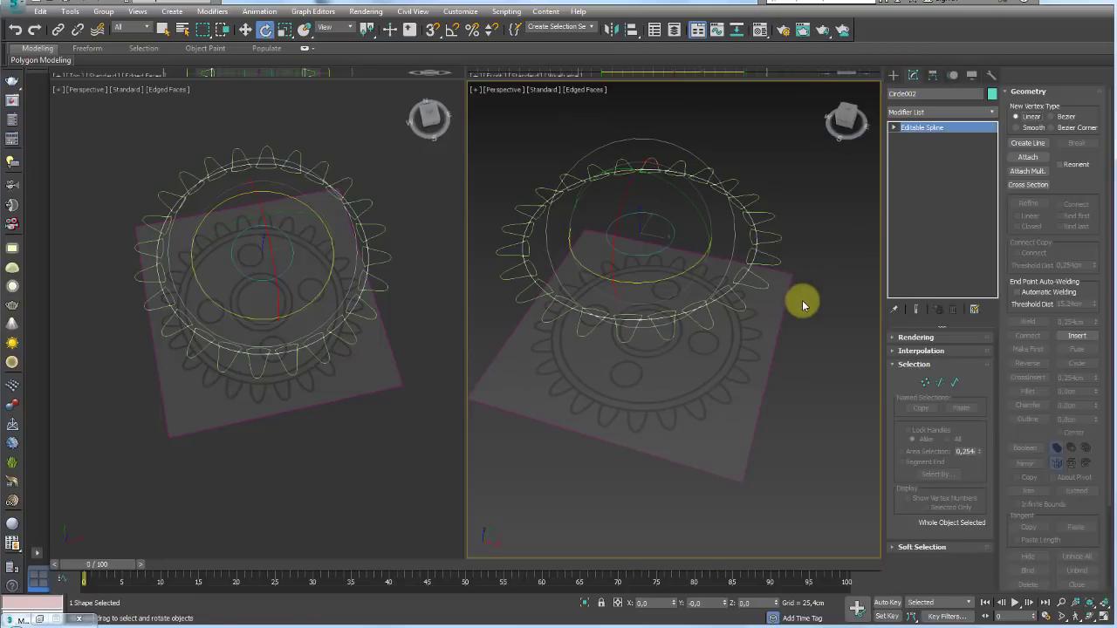
- Convert Circle002 to an editable spline and open the Attach Multiple list
mouse_move(802, 300)
alt+middle_down()
mouse_move(748, 332)
mouse_move(886, 443)
alt+middle_up()
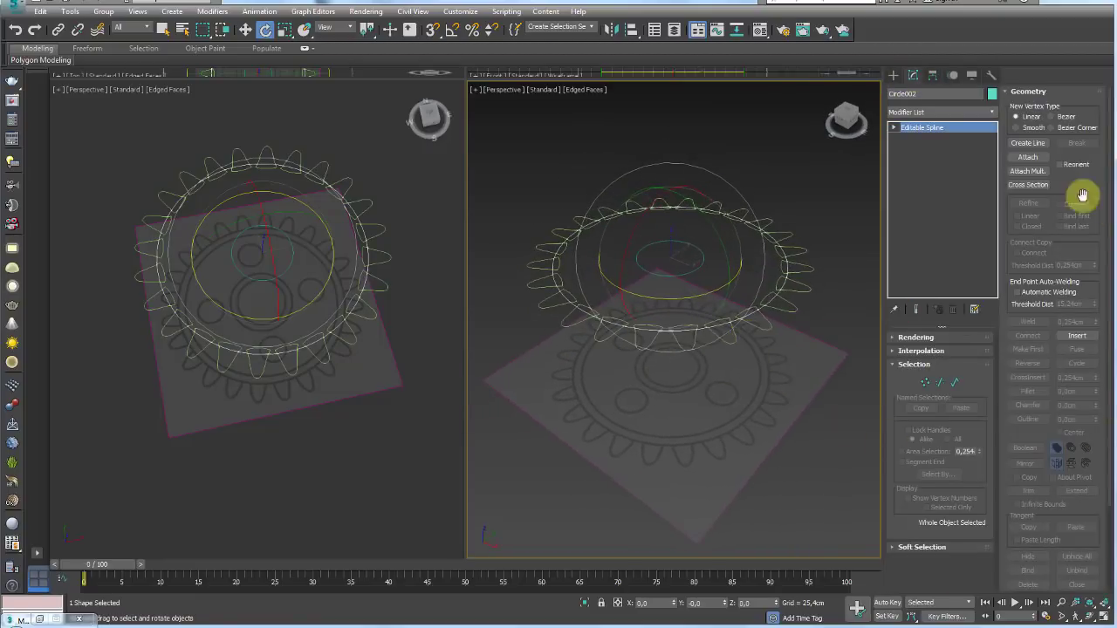
click(1031, 176)
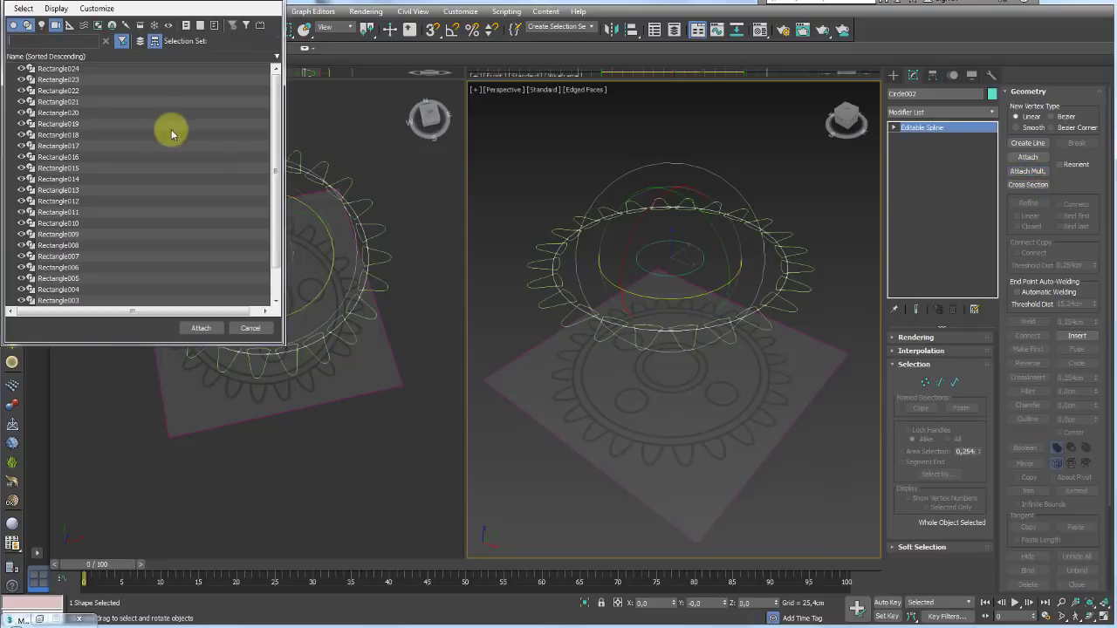
click(52, 145)
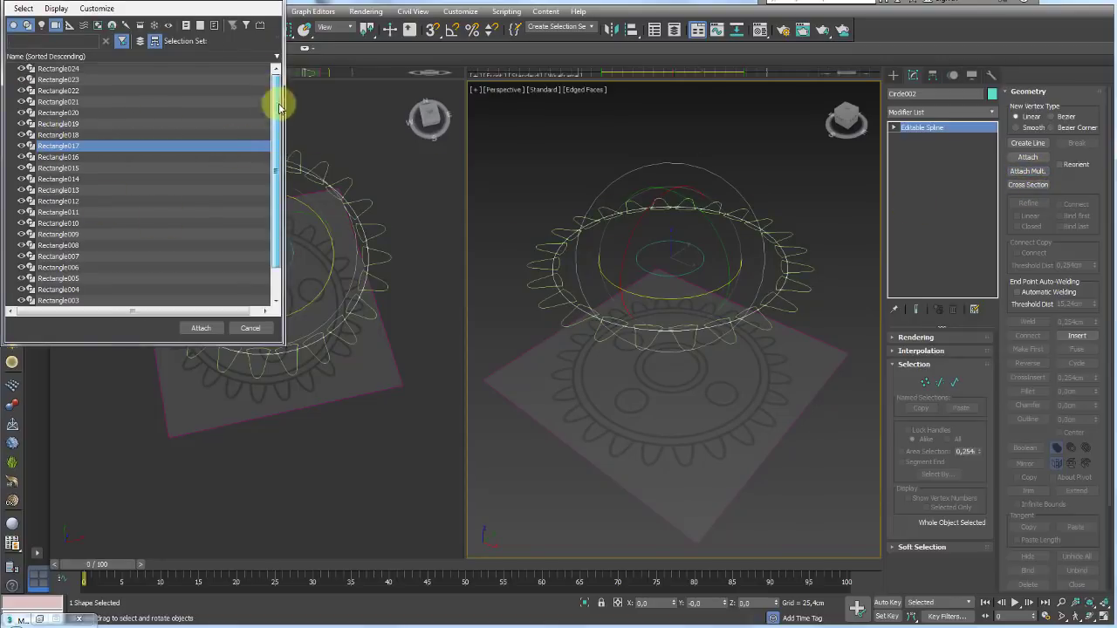
scroll(279, 100, down, 1)
click(54, 267)
scroll(87, 183, up, 1)
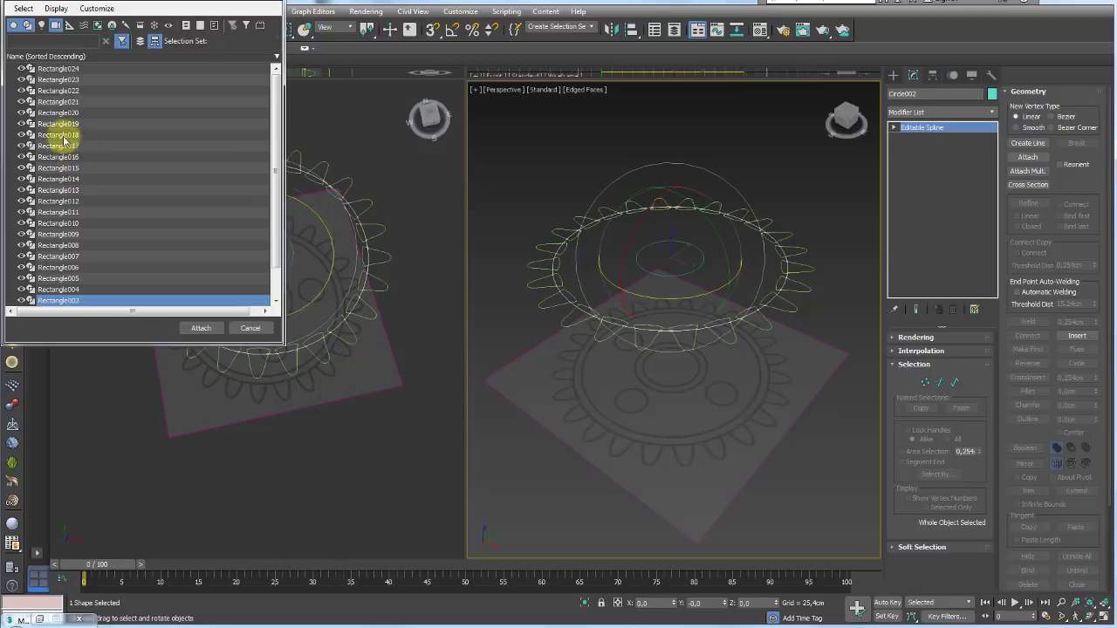
- Select all 24 tooth rectangles and Circle001 in the list and attach them
click(65, 91)
shift+click(64, 269)
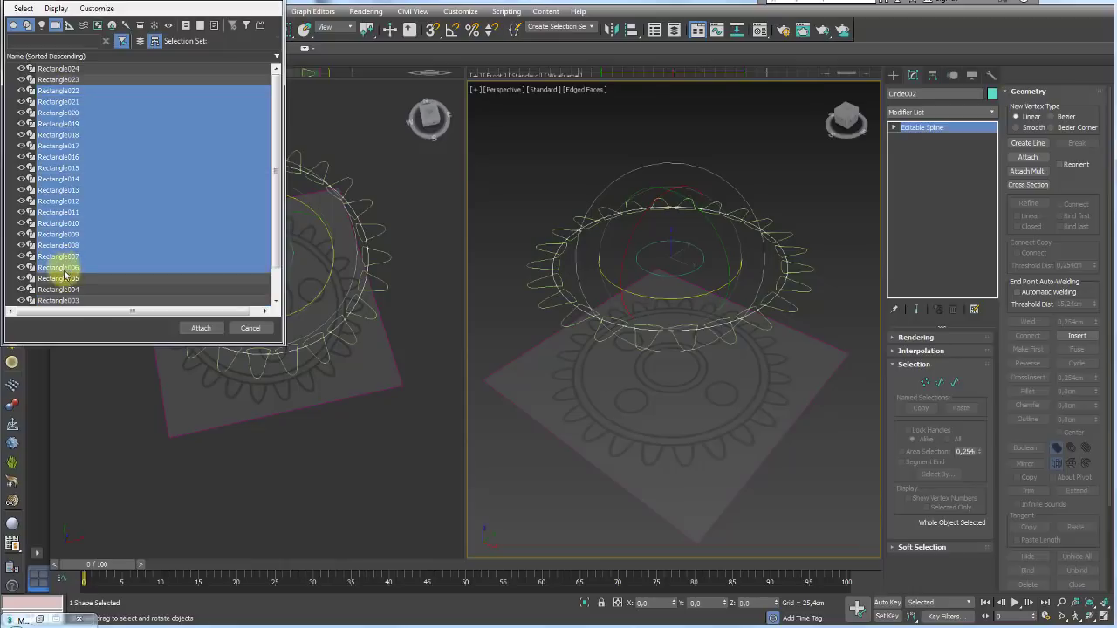
click(65, 290)
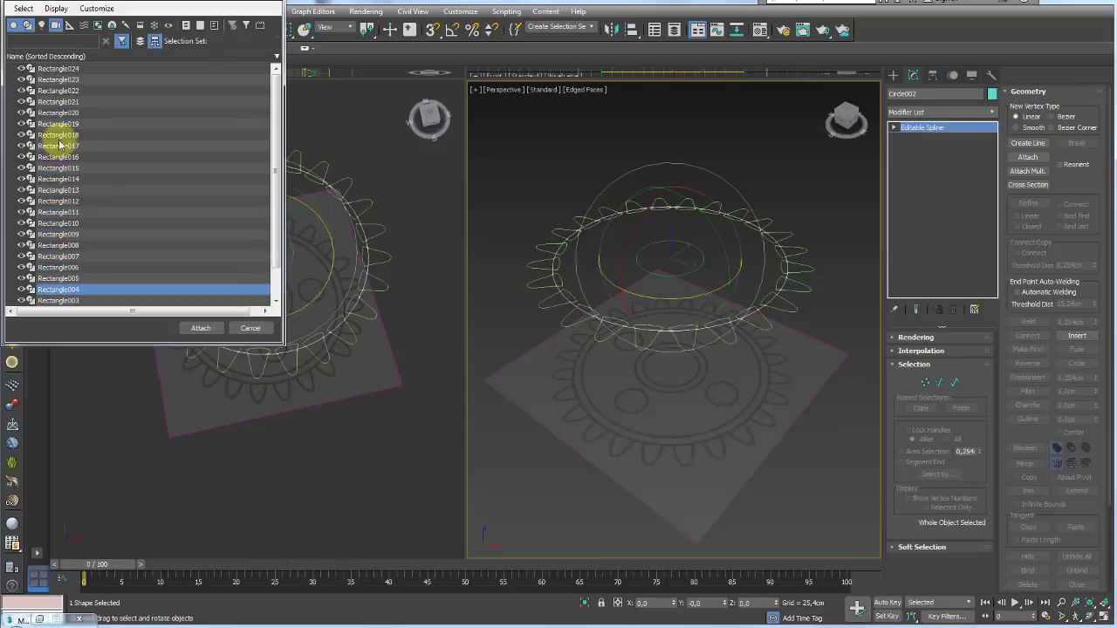
shift+click(58, 136)
key(ctrl+a)
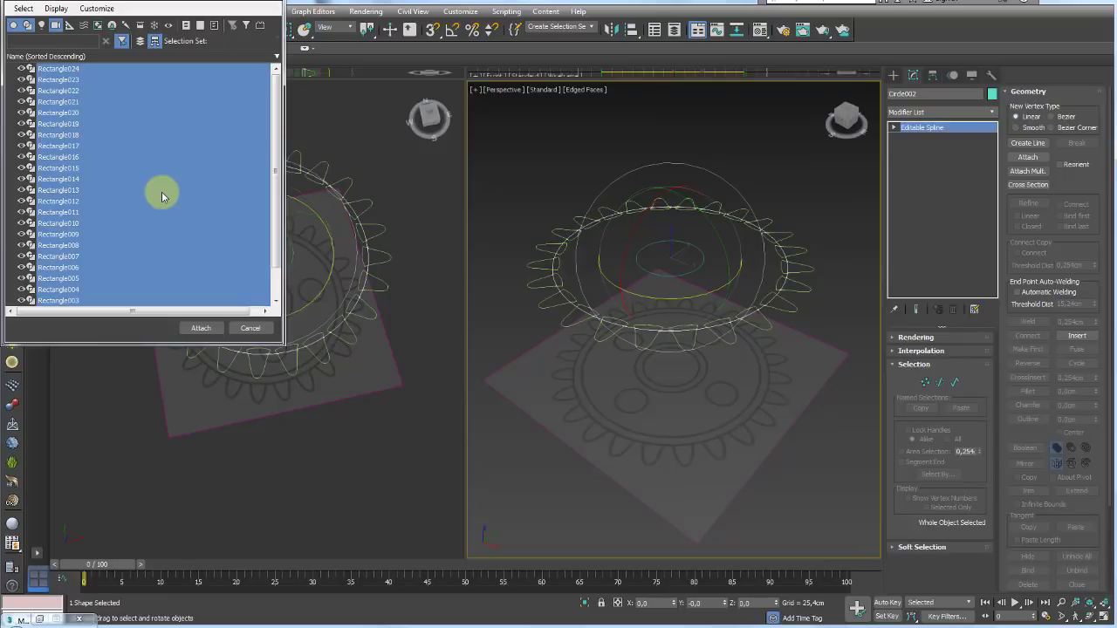
scroll(275, 262, down, 1)
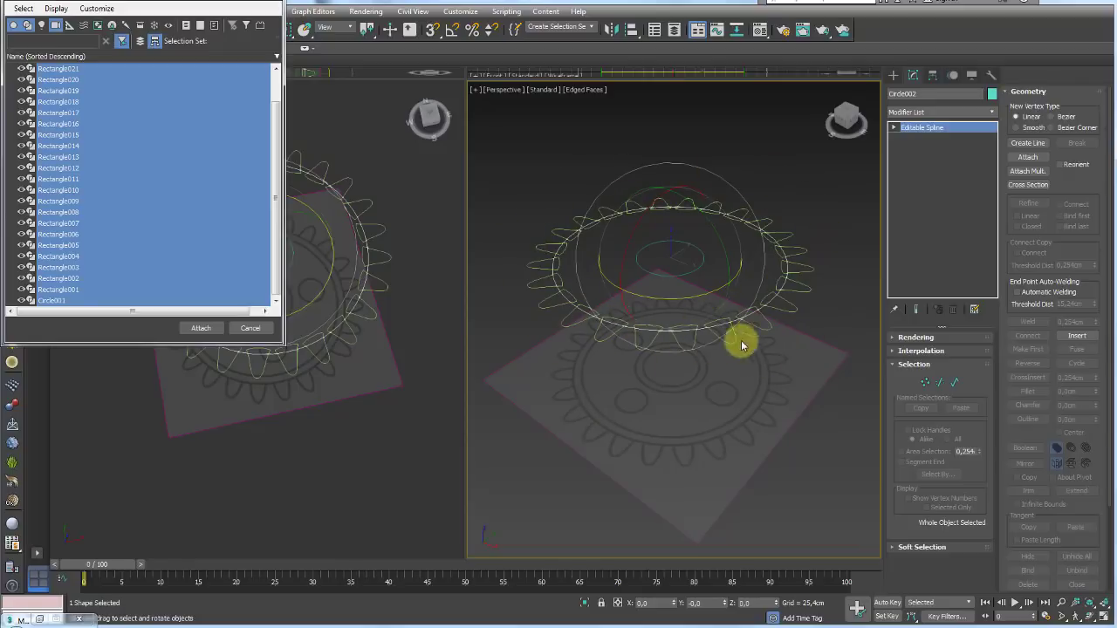
click(200, 329)
mouse_move(701, 224)
alt+middle_down()
mouse_move(743, 364)
mouse_move(756, 269)
mouse_move(721, 162)
mouse_move(790, 249)
mouse_move(744, 296)
mouse_move(765, 320)
mouse_move(822, 266)
alt+middle_up()
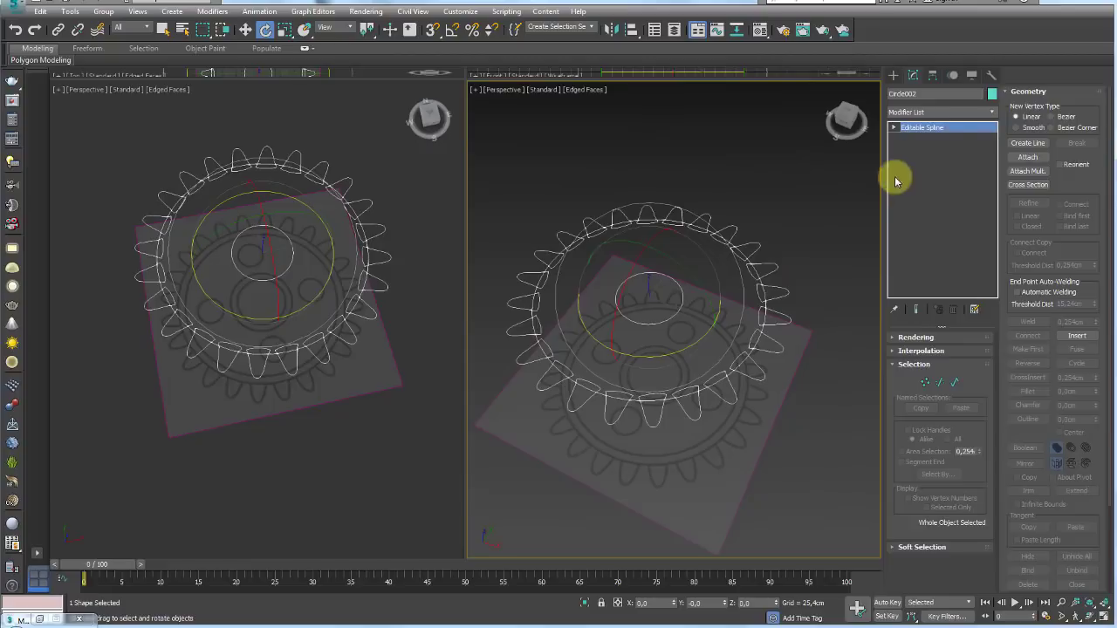
- Add an Extrude modifier of 34,29 cm to the gear outline and inspect the teeth
click(980, 114)
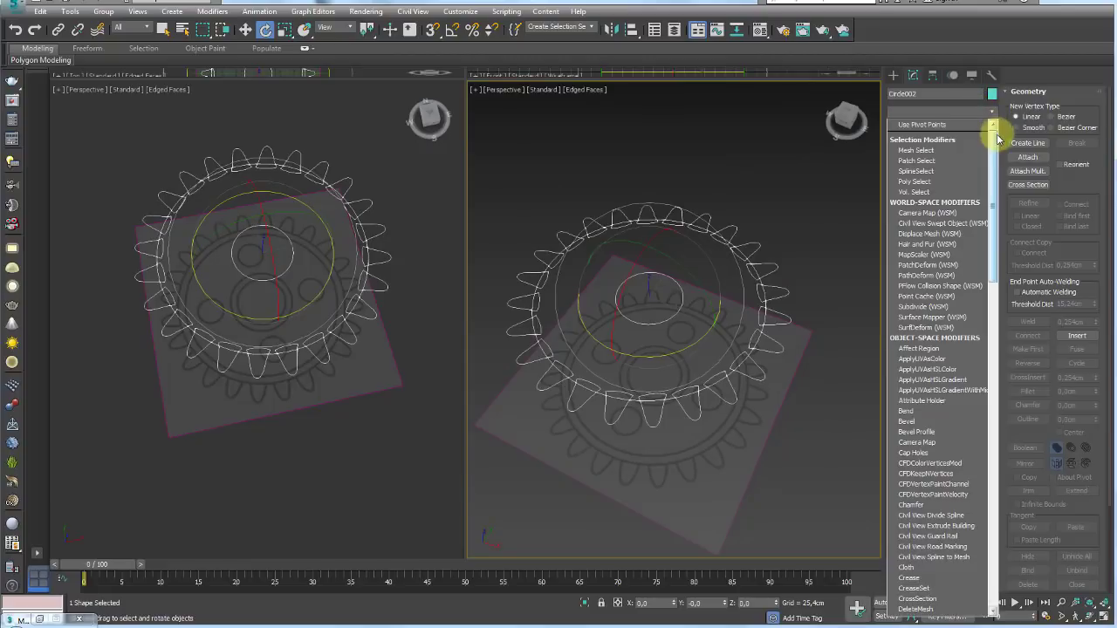
drag(998, 130, 997, 194)
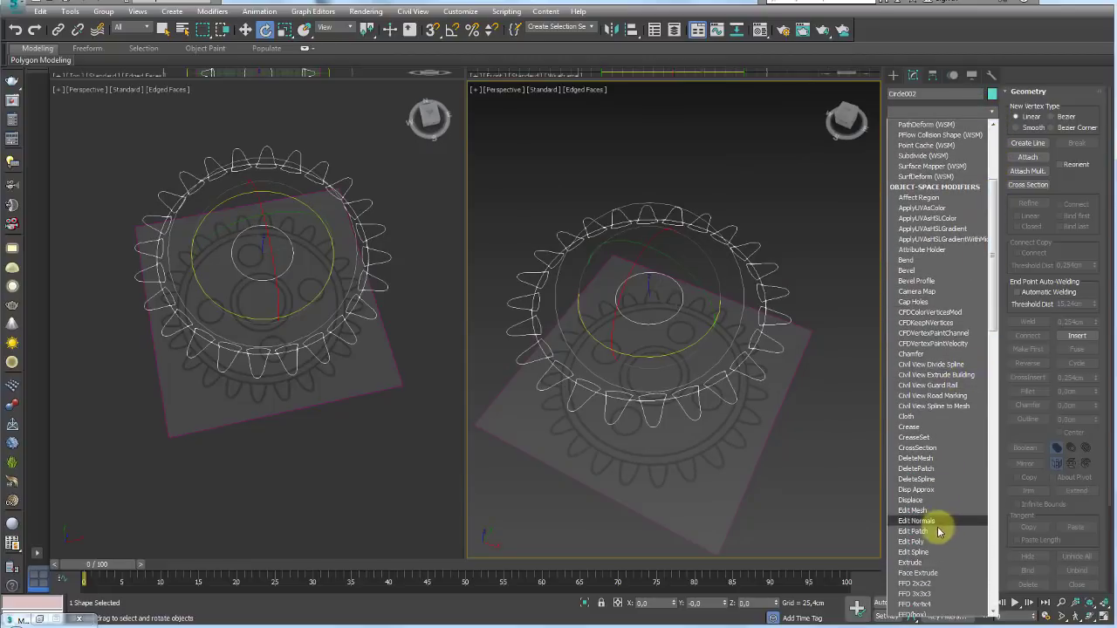
click(917, 565)
alt+middle_drag(772, 416, 948, 365)
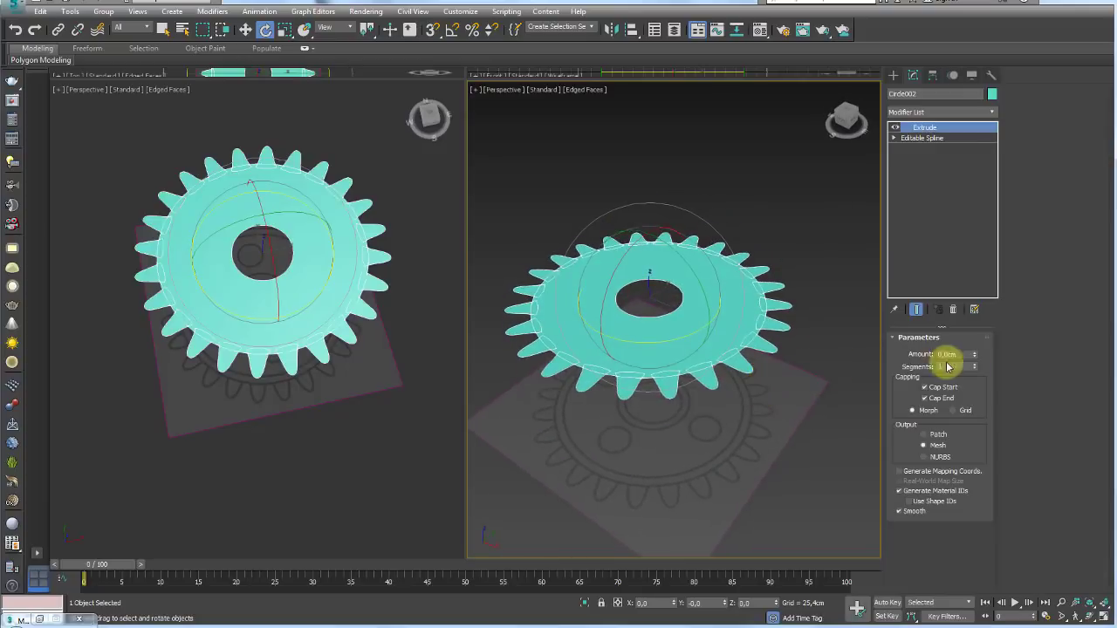
drag(975, 358, 978, 334)
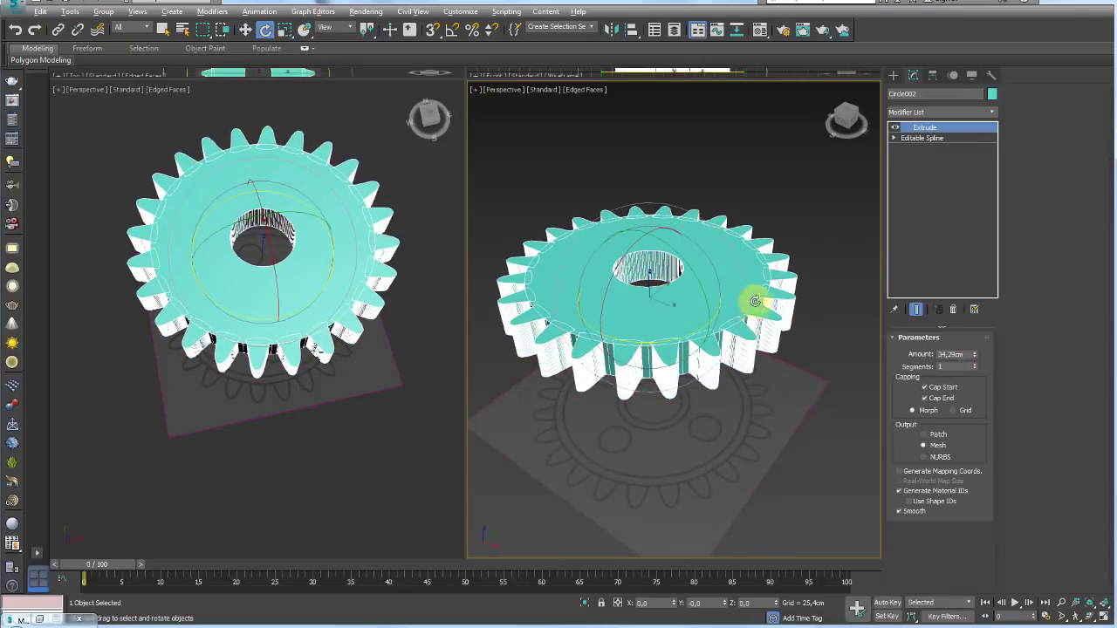
mouse_move(748, 299)
alt+middle_down()
mouse_move(742, 411)
mouse_move(773, 319)
alt+middle_up()
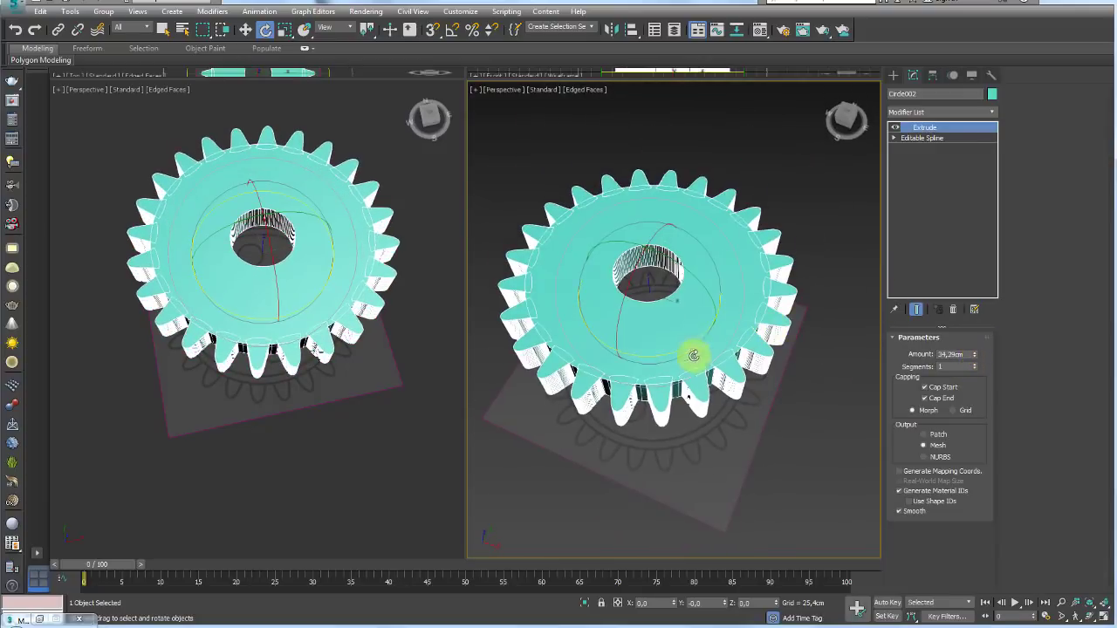
scroll(573, 314, up, 5)
mouse_move(628, 314)
alt+middle_down()
mouse_move(589, 320)
mouse_move(663, 341)
mouse_move(692, 324)
mouse_move(591, 251)
alt+middle_up()
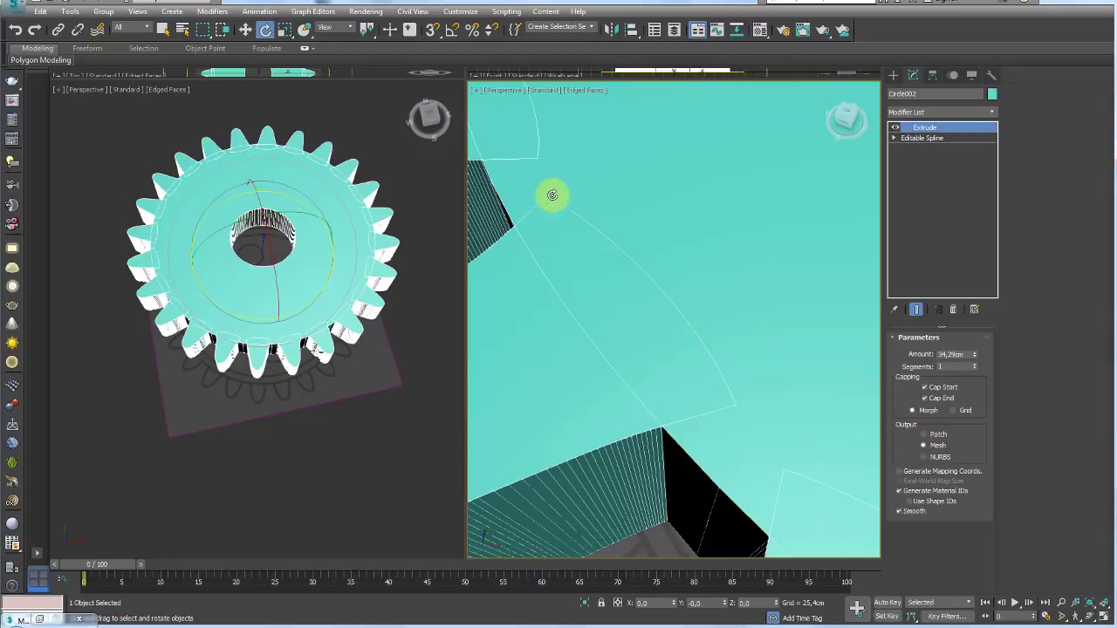
mouse_move(621, 227)
alt+middle_down()
mouse_move(665, 289)
mouse_move(674, 351)
alt+middle_up()
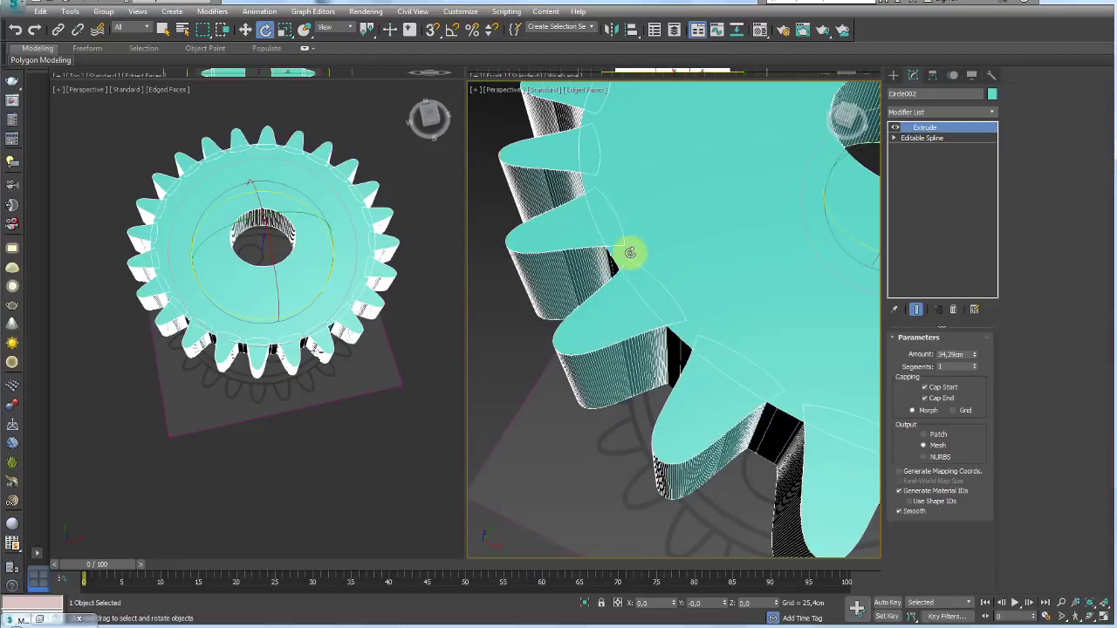
- Return to Circle002's editable spline beneath Extrude and switch the right viewport to Top view
click(917, 138)
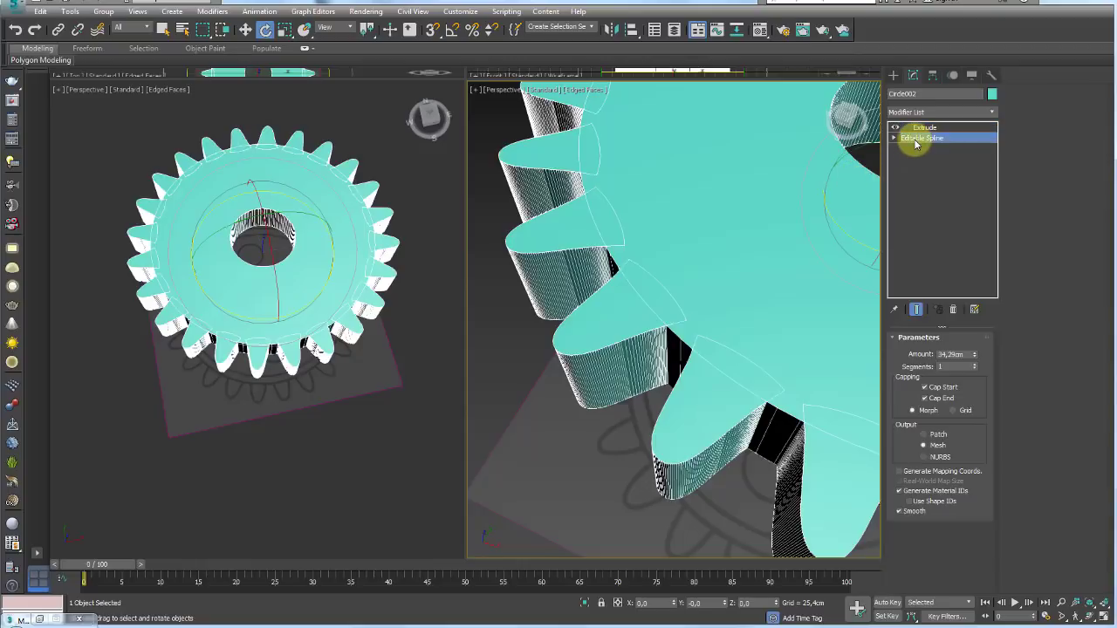
scroll(738, 183, down, 5)
alt+middle_drag(683, 188, 692, 304)
key(t)
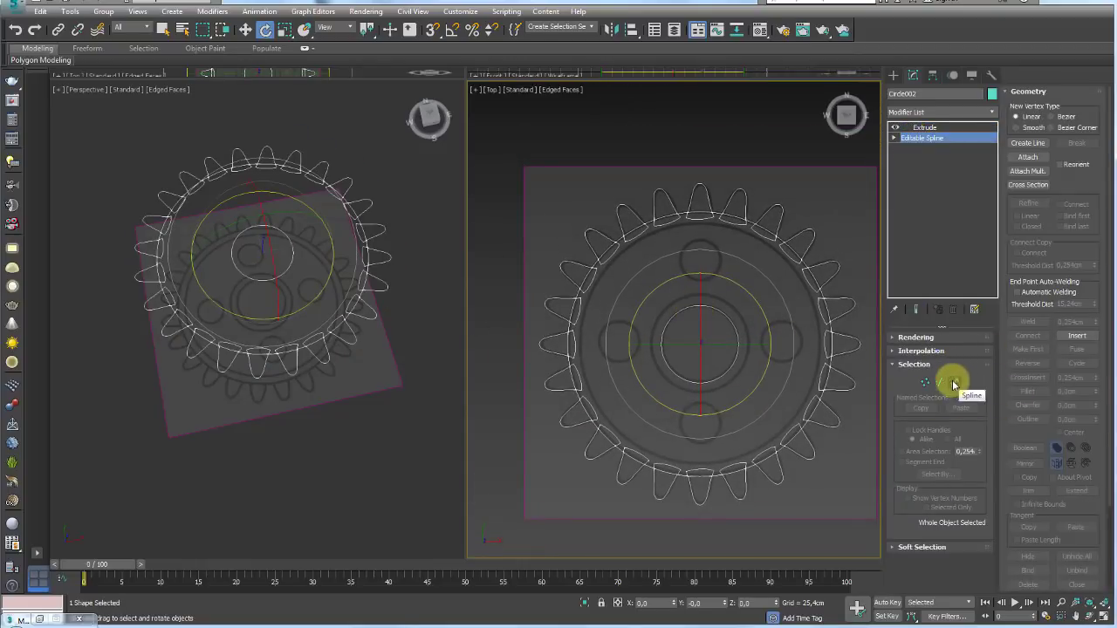
- Enter Spline sub-object level, frame the gear in Top view and scroll to Trim
click(953, 383)
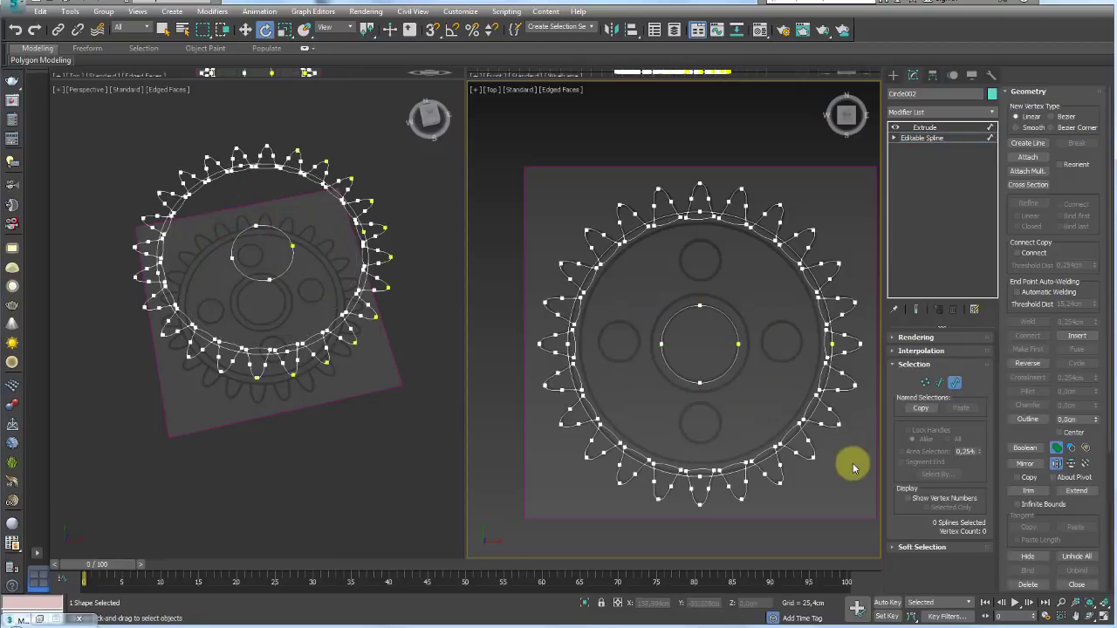
middle_drag(850, 460, 826, 427)
drag(803, 343, 823, 485)
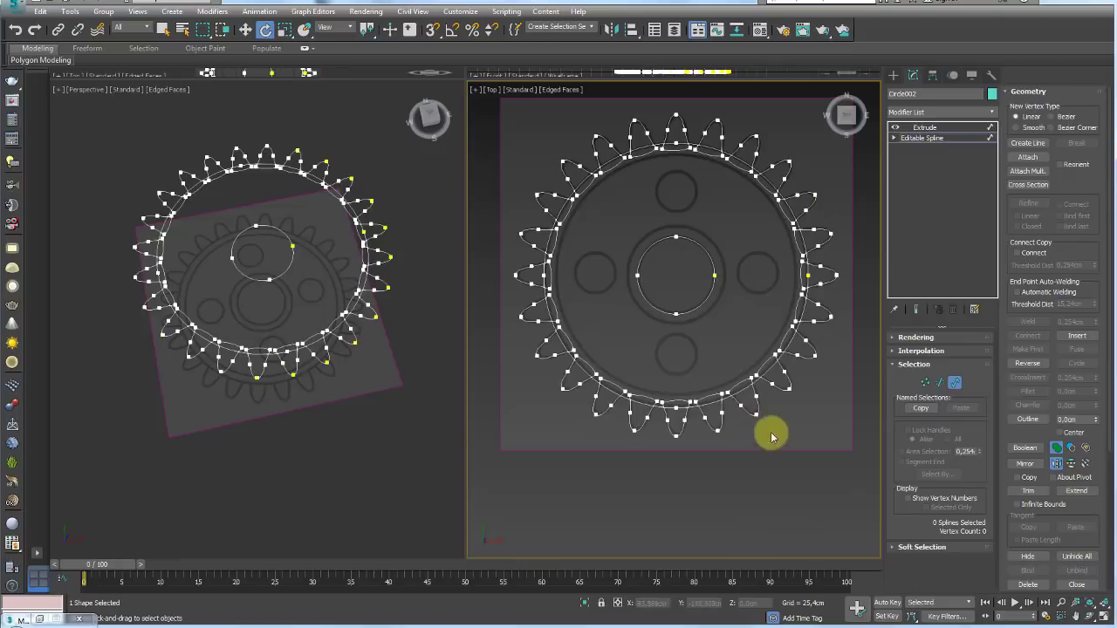
drag(1031, 435, 1031, 231)
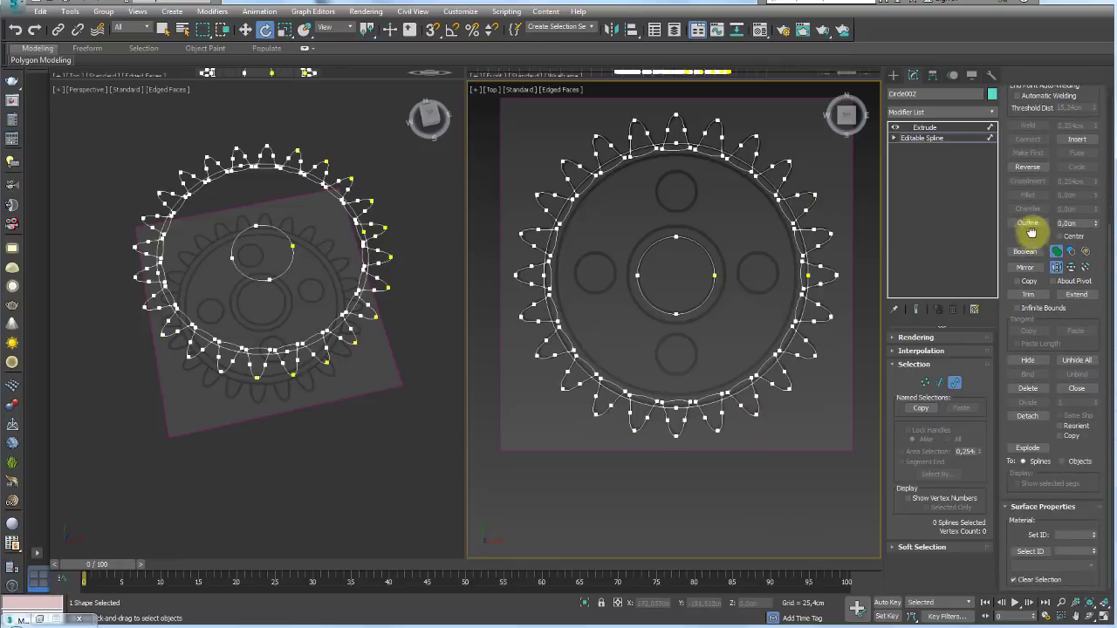
scroll(1034, 253, up, 1)
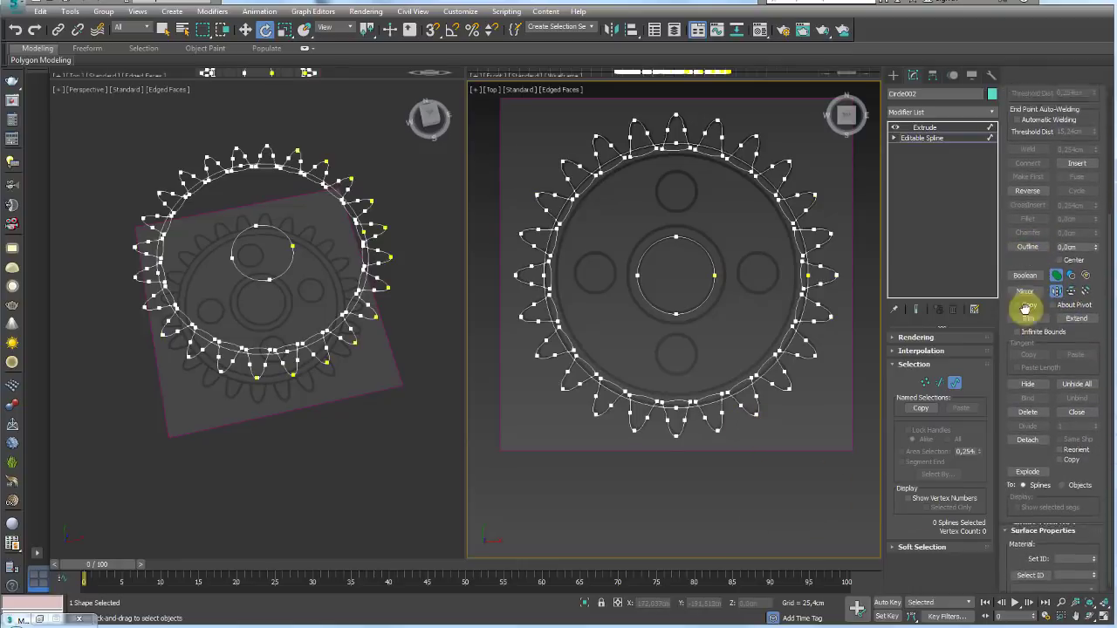
scroll(1022, 305, up, 4)
drag(1022, 172, 1018, 279)
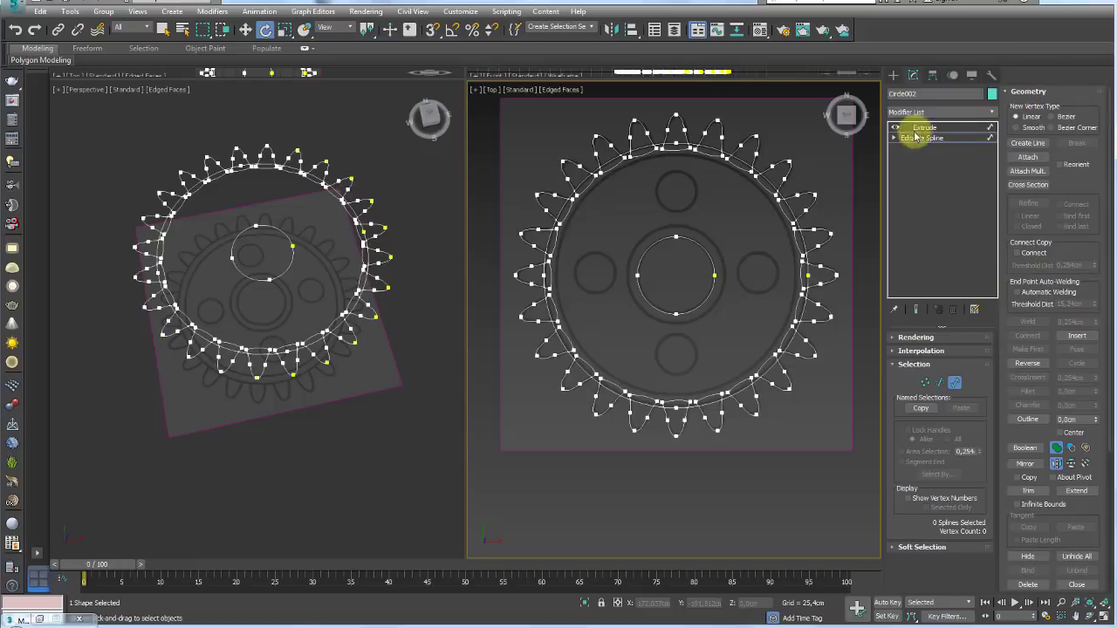
scroll(1089, 131, down, 2)
scroll(1073, 174, down, 5)
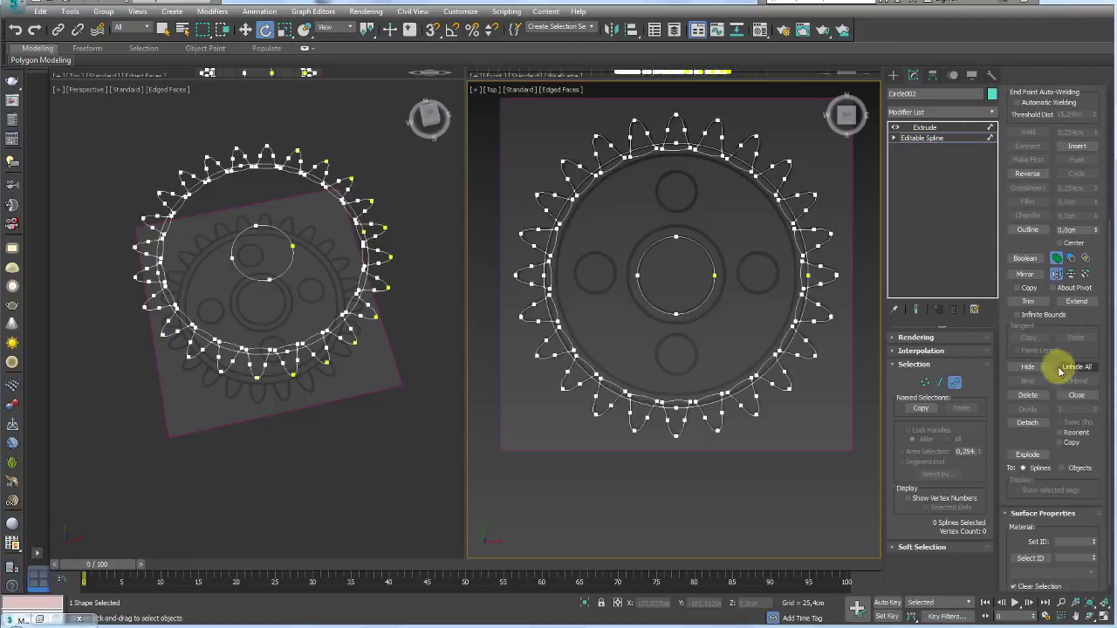
- Turn on Trim and cut the overlapping rim segments at the left and bottom teeth
click(1029, 302)
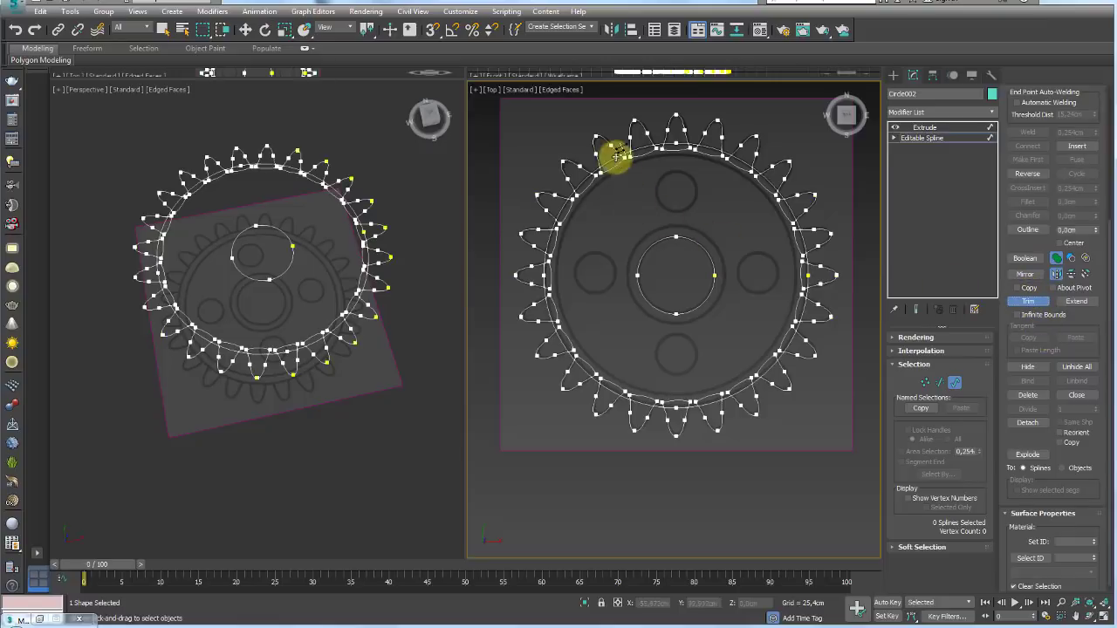
scroll(612, 174, up, 4)
click(606, 247)
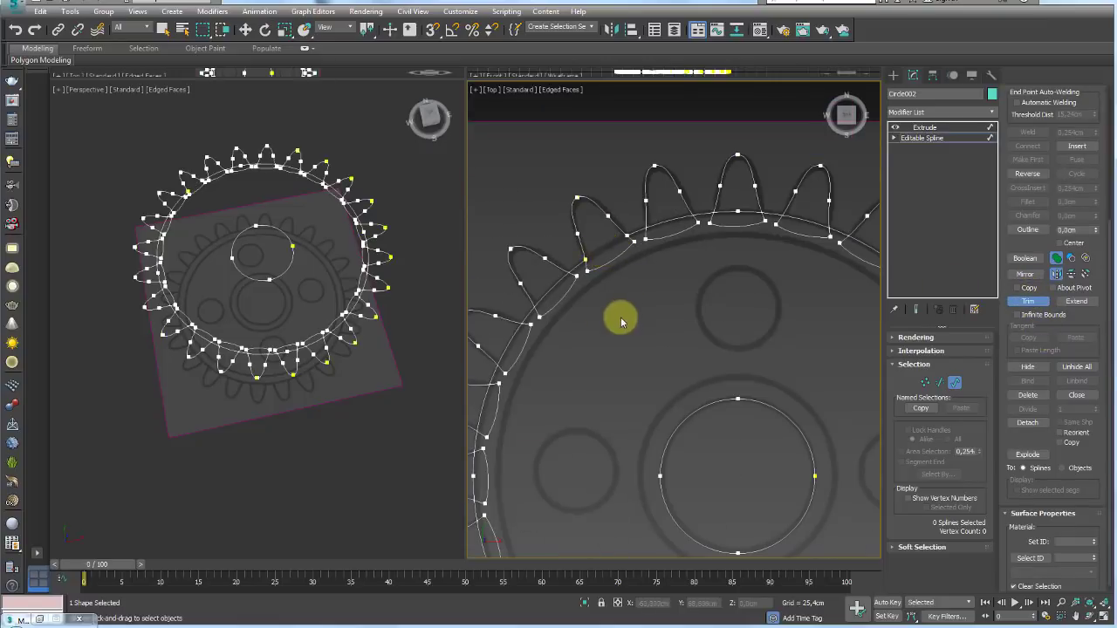
click(539, 304)
click(509, 343)
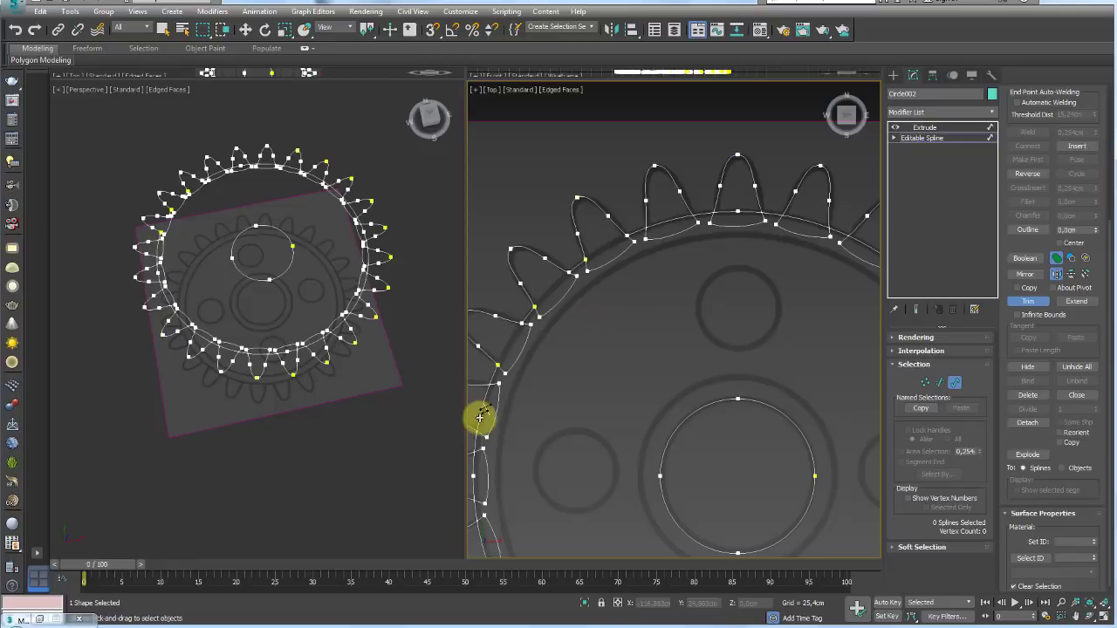
mouse_move(485, 427)
middle_down()
mouse_move(681, 349)
mouse_move(654, 351)
mouse_move(586, 241)
middle_up()
click(586, 242)
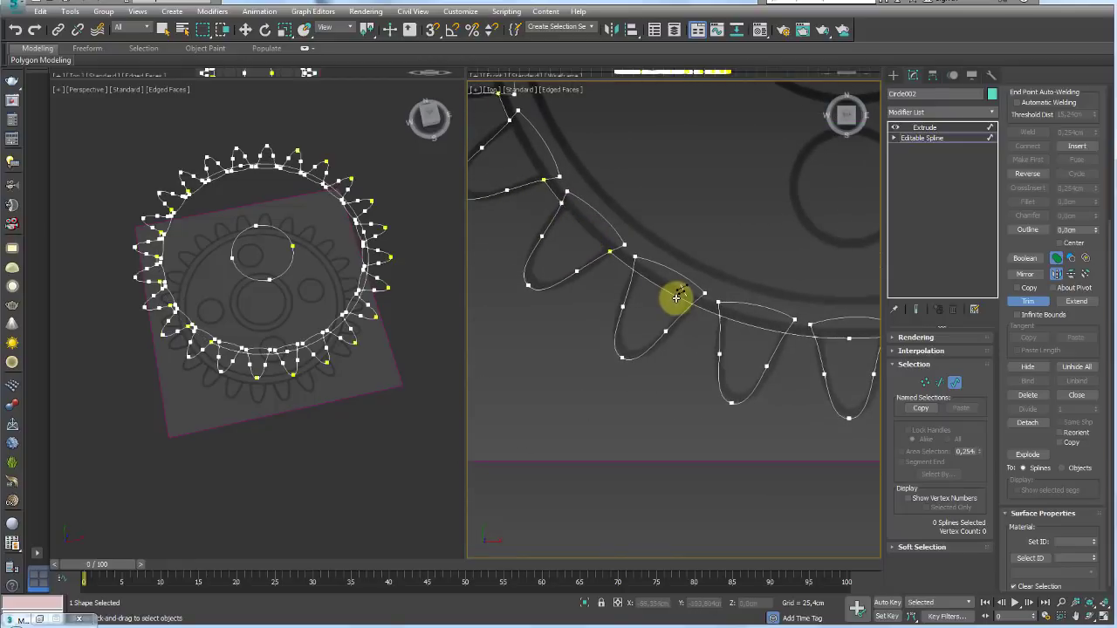
click(676, 298)
click(763, 324)
- Trim the overlapping segments on the right and upper-right teeth
scroll(860, 345, down, 2)
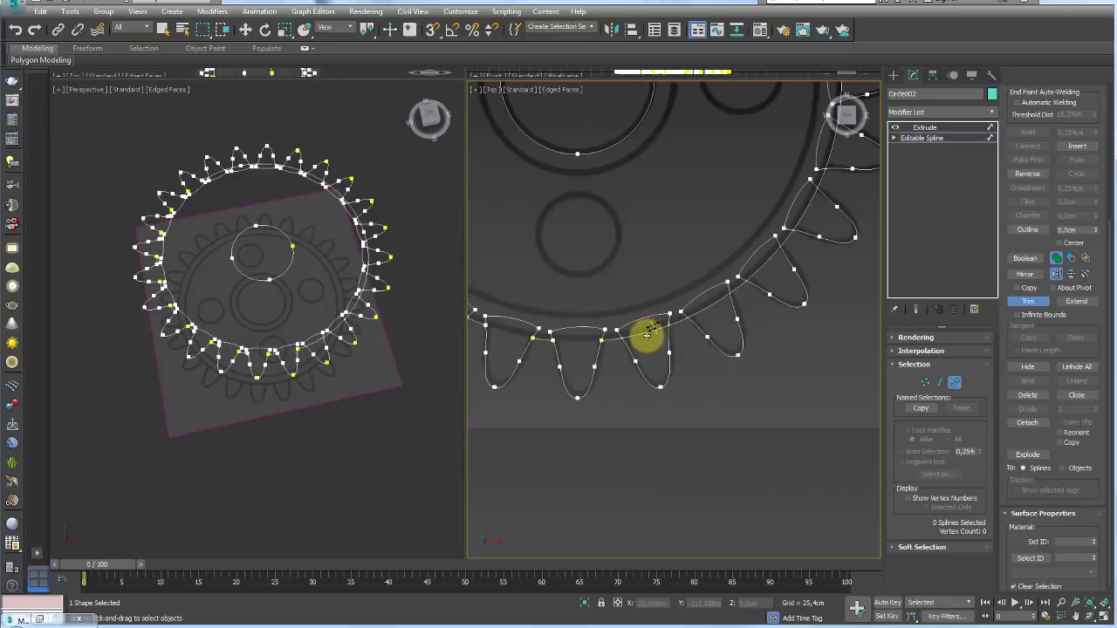
mouse_move(802, 209)
middle_down()
mouse_move(761, 172)
mouse_move(742, 254)
middle_up()
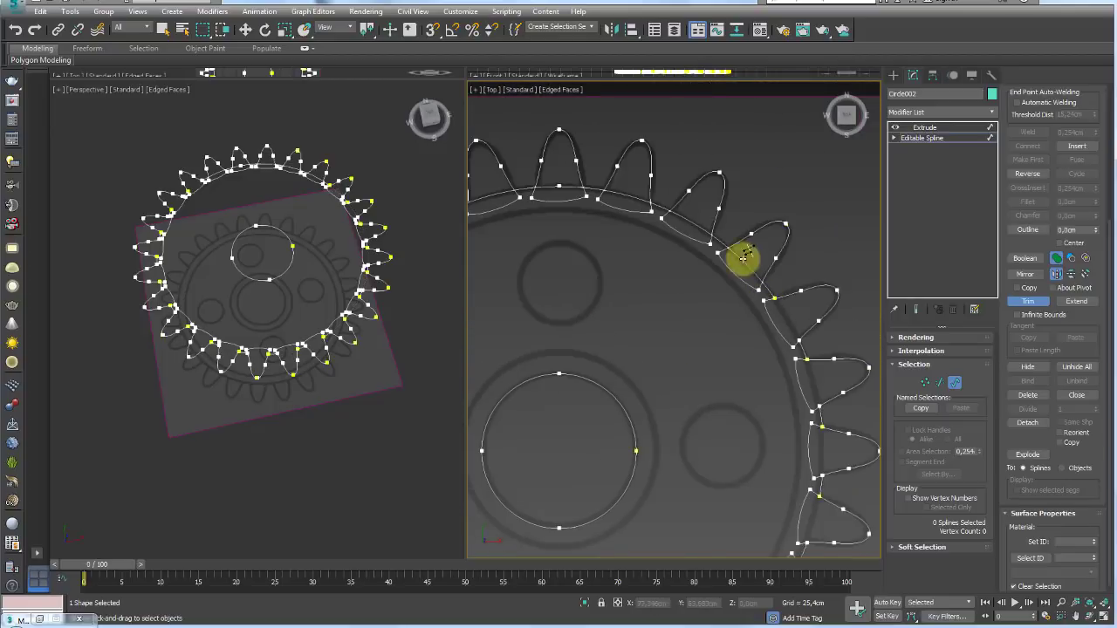
scroll(668, 299, down, 3)
scroll(621, 297, up, 2)
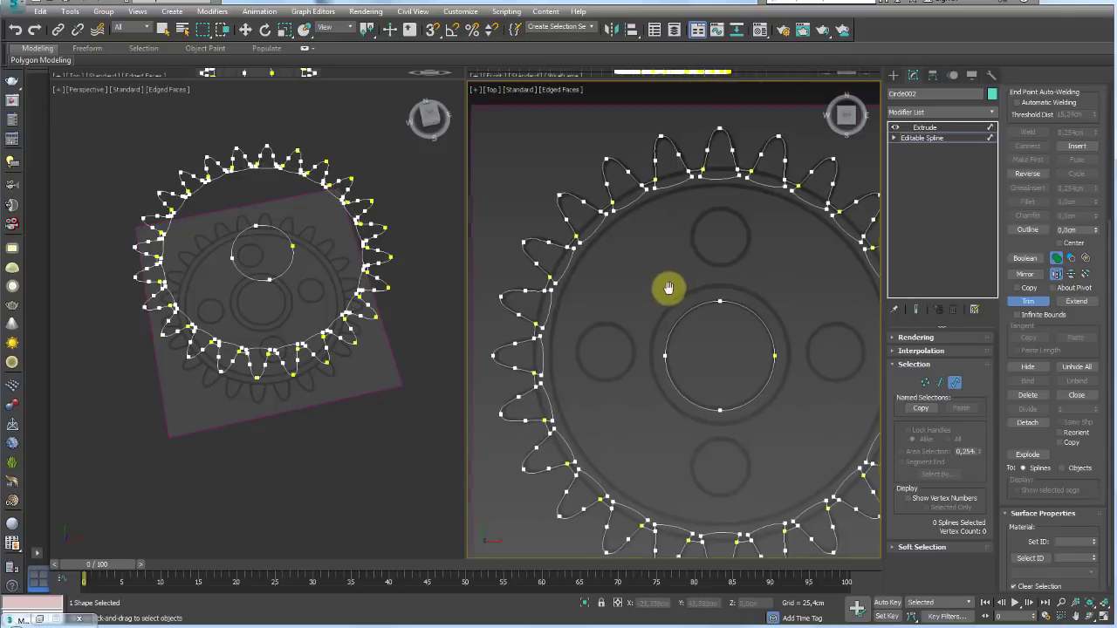
middle_drag(668, 289, 636, 304)
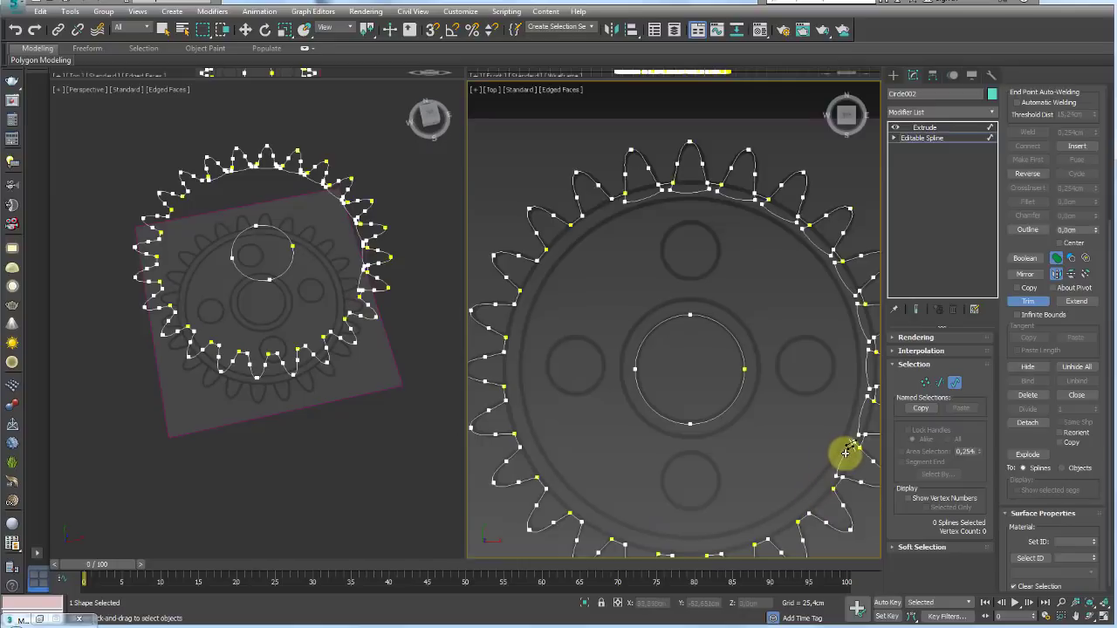
click(858, 419)
middle_drag(859, 410, 691, 335)
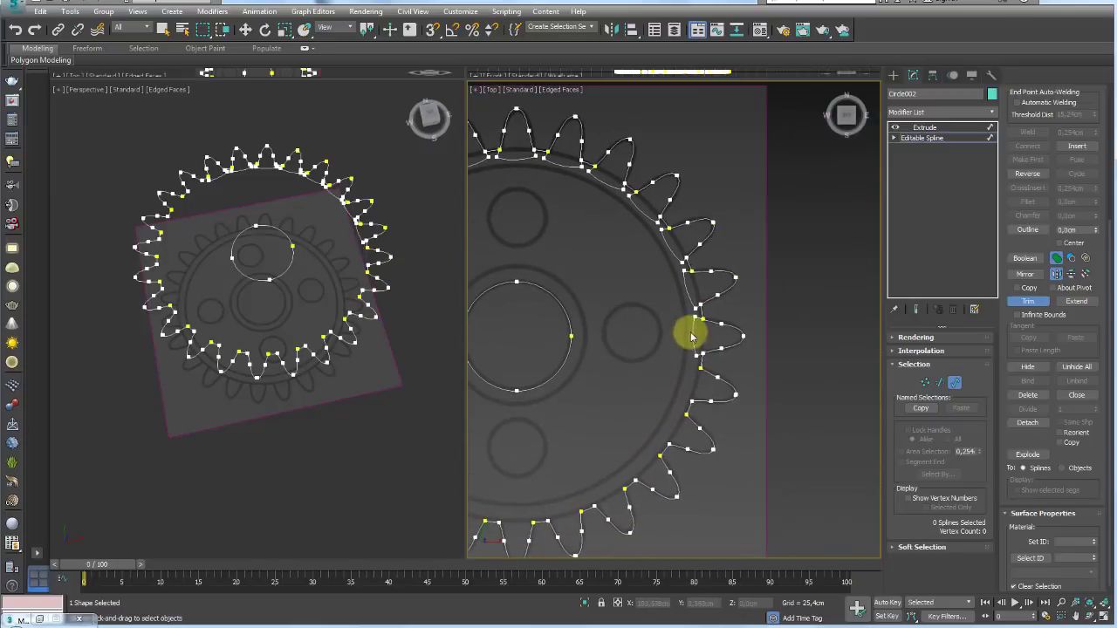
click(690, 301)
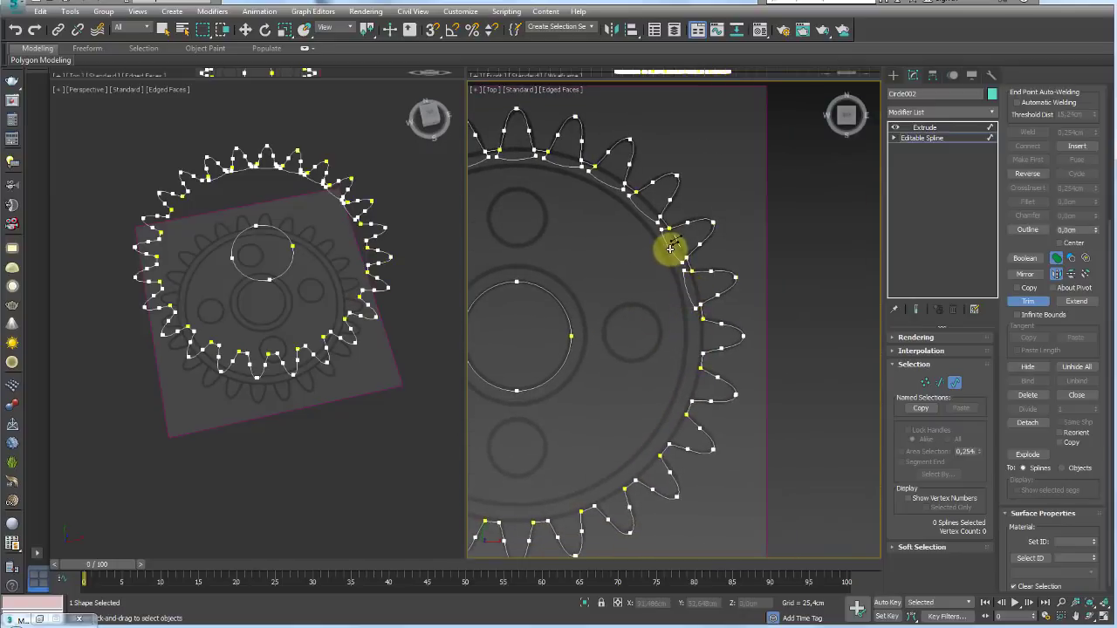
click(651, 228)
scroll(686, 264, up, 2)
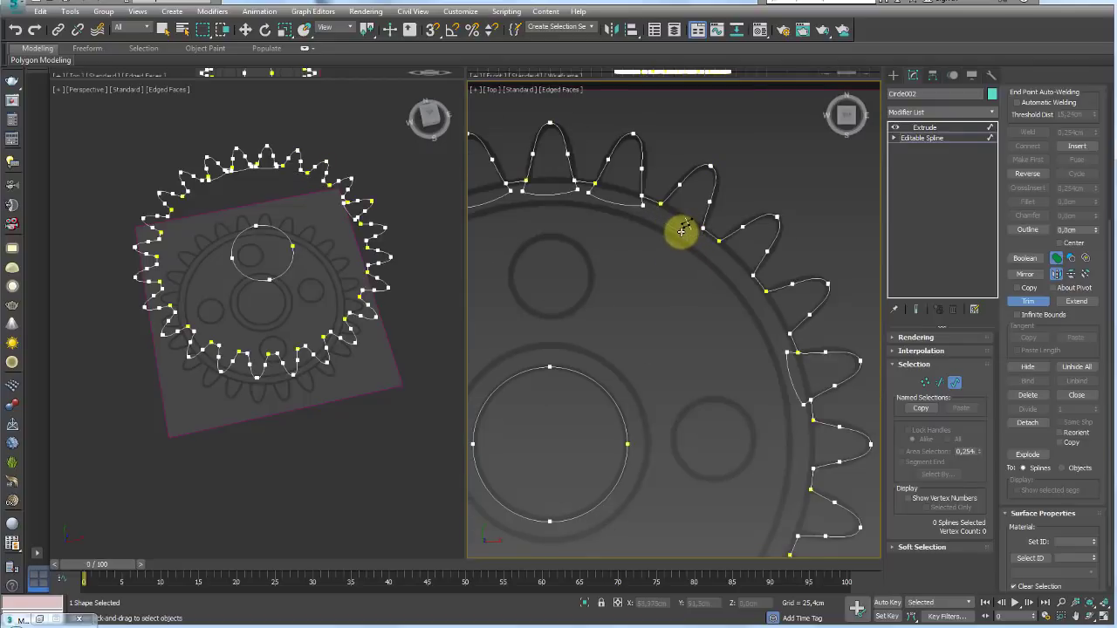
scroll(599, 236, up, 2)
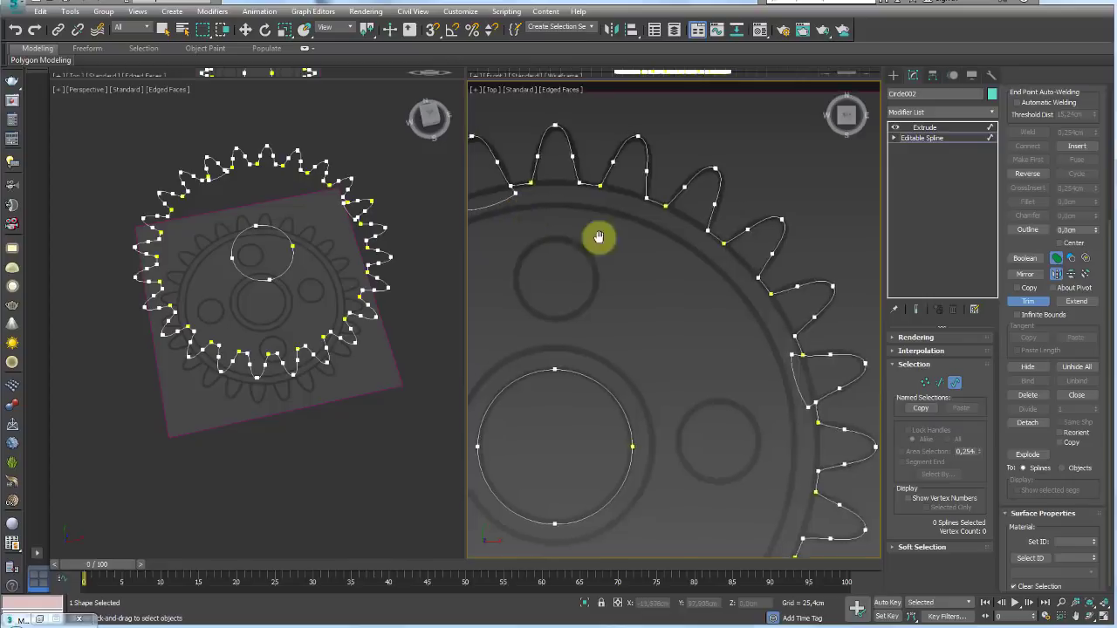
scroll(672, 253, up, 2)
scroll(731, 259, up, 3)
scroll(731, 258, up, 2)
- Inspect a tooth-base vertex at Vertex level, then return to Spline level with Trim on
middle_drag(760, 319, 767, 395)
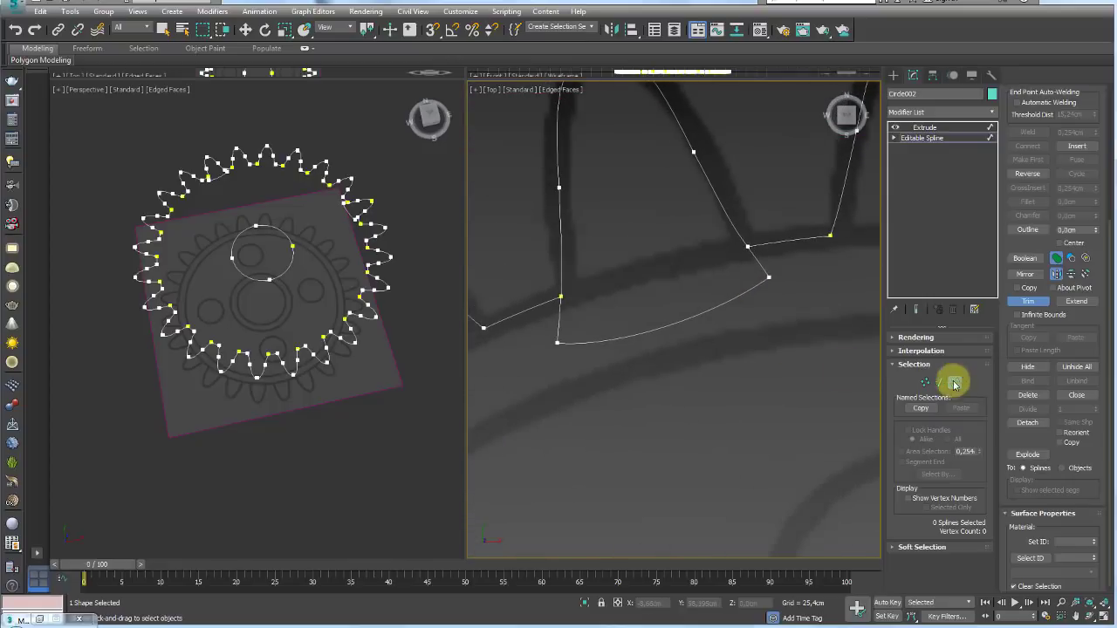
click(925, 382)
click(747, 246)
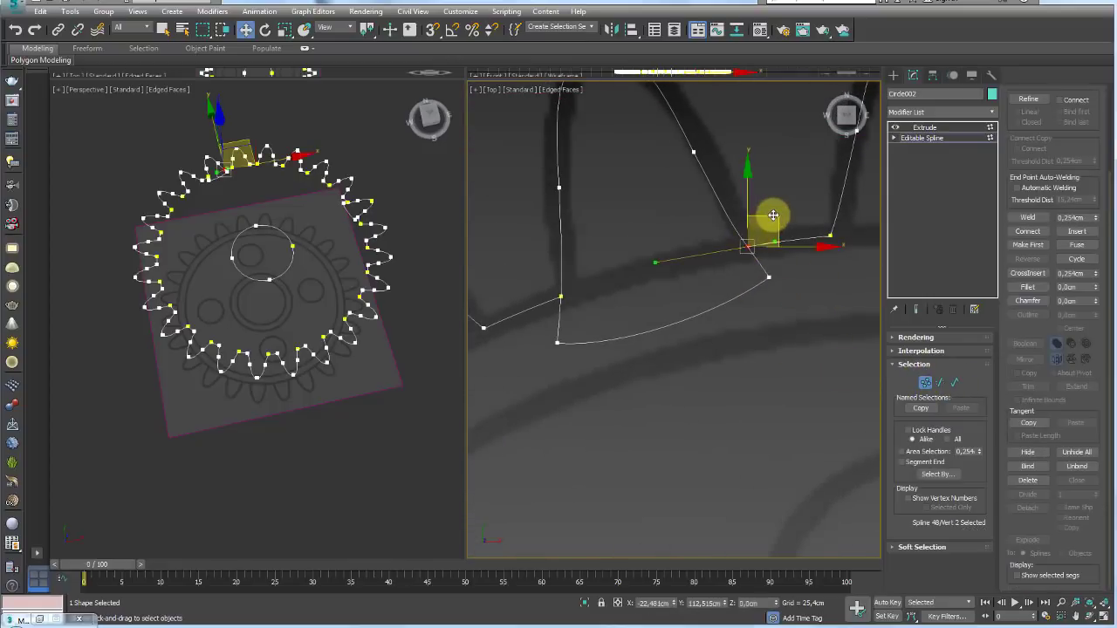
click(953, 382)
middle_drag(834, 401, 794, 403)
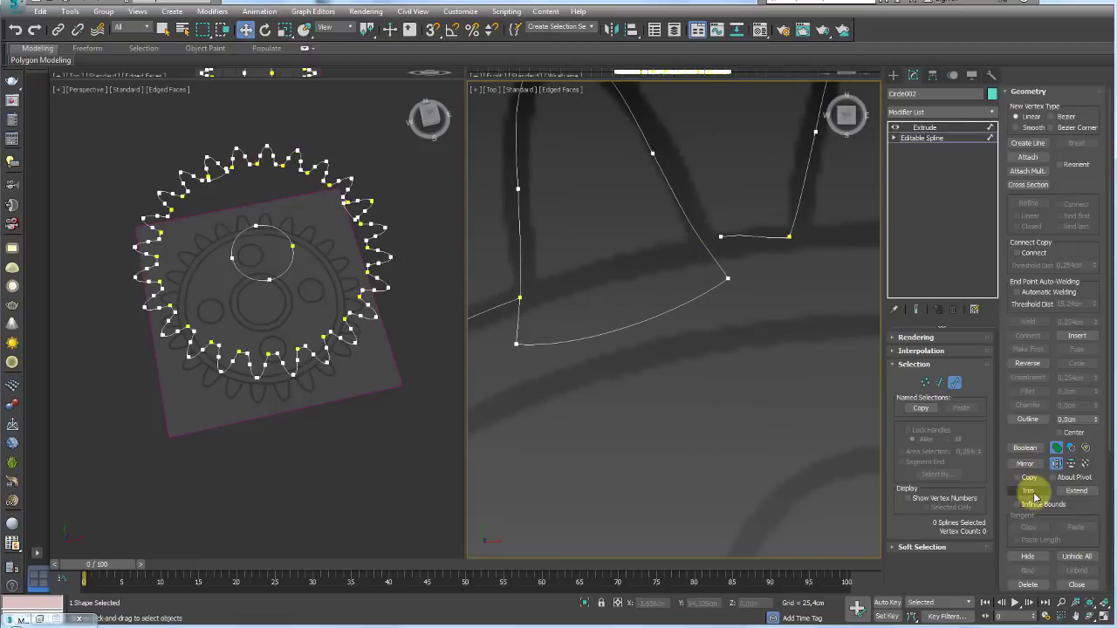
click(1031, 492)
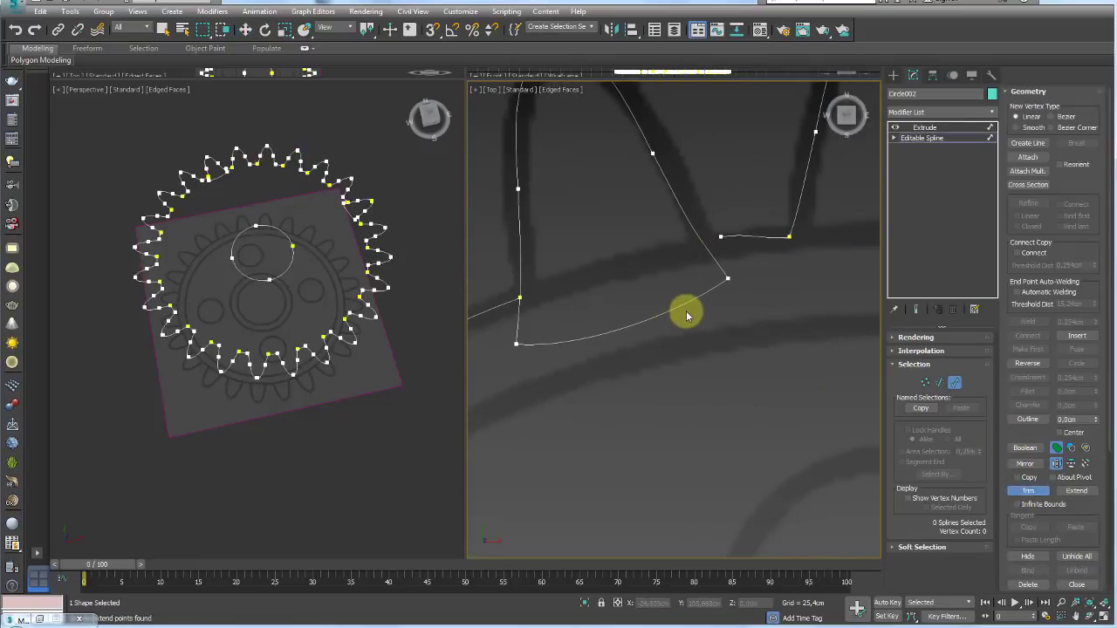
- Select the stray segment beside the tooth, check its endpoint, and re-enable Trim
scroll(686, 316, down, 4)
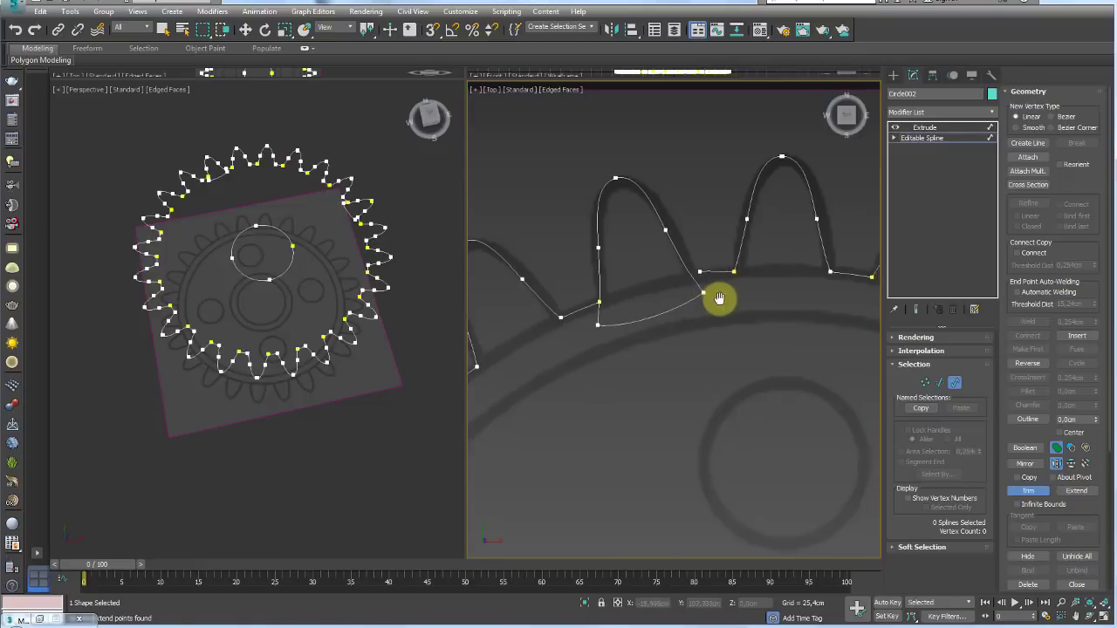
middle_drag(689, 303, 695, 252)
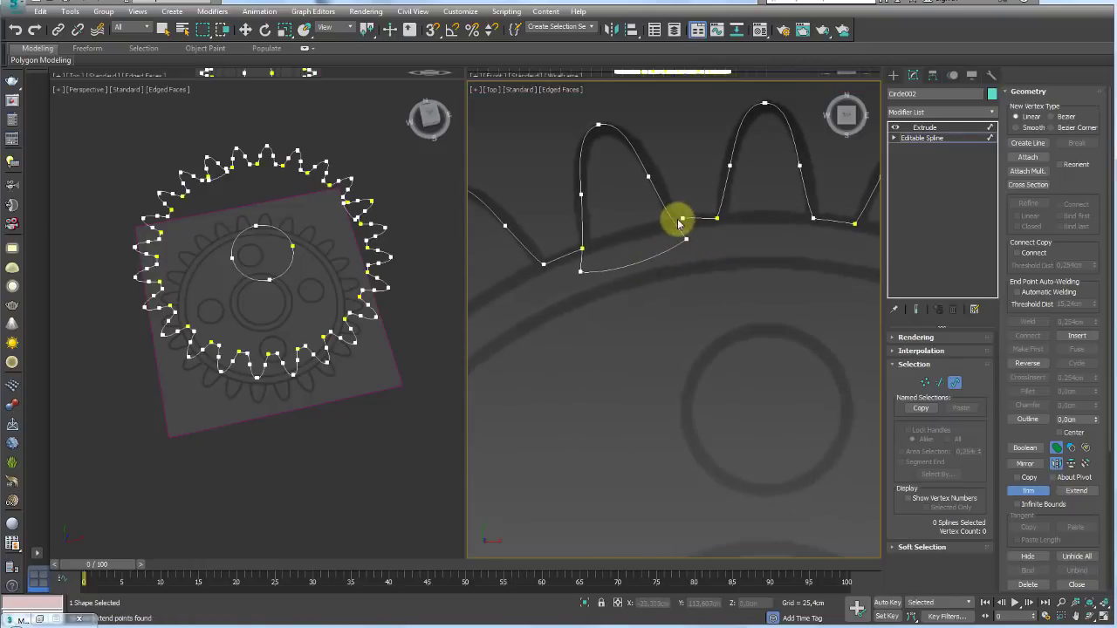
scroll(683, 217, up, 5)
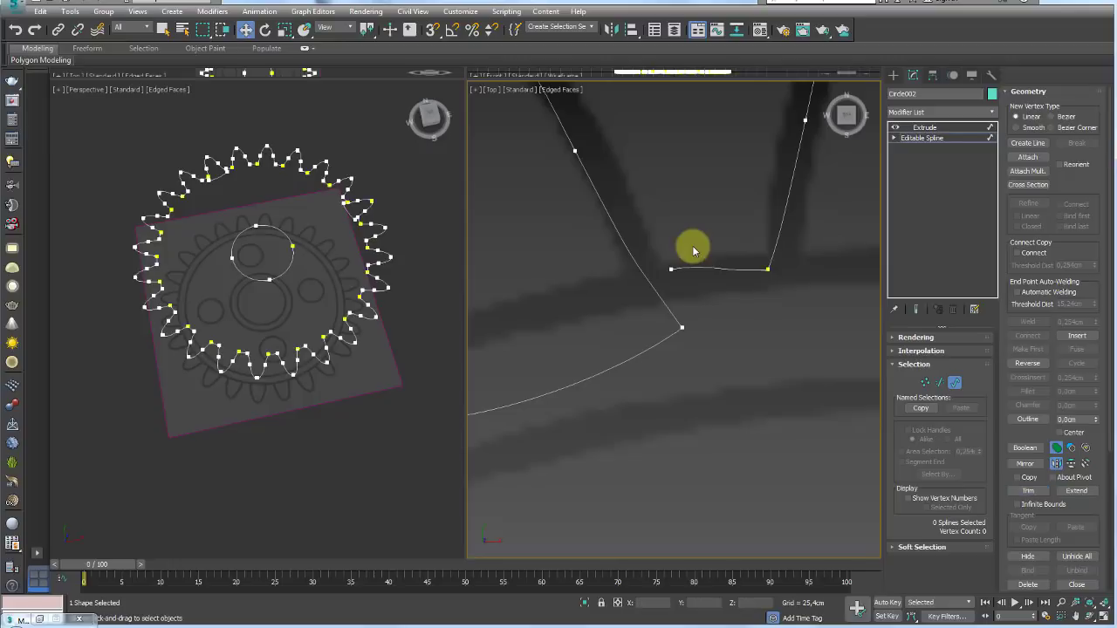
click(681, 269)
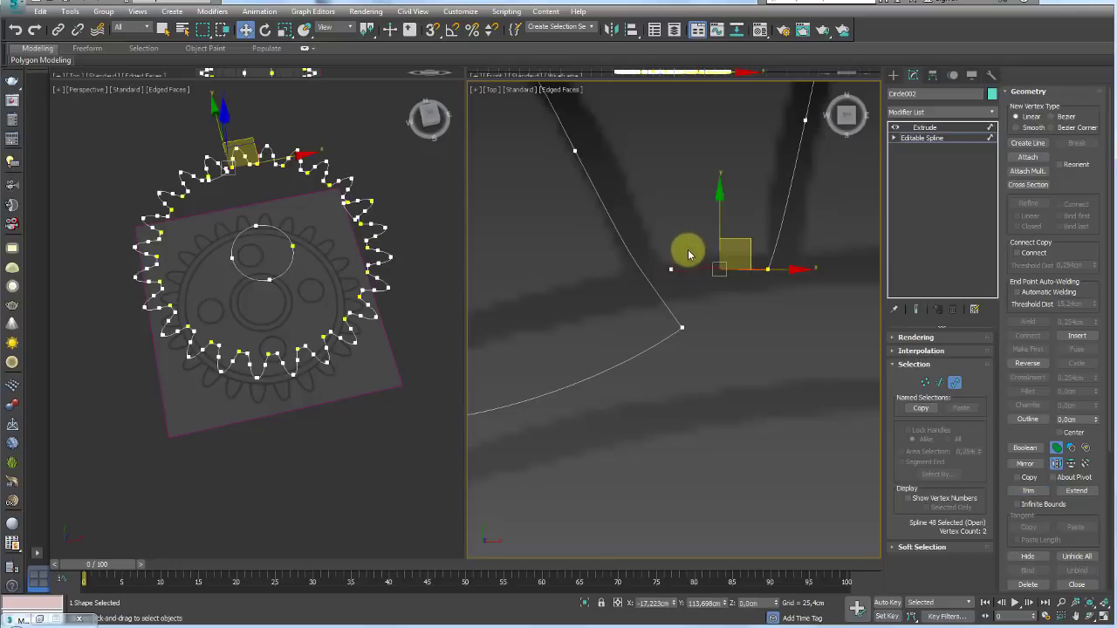
click(925, 382)
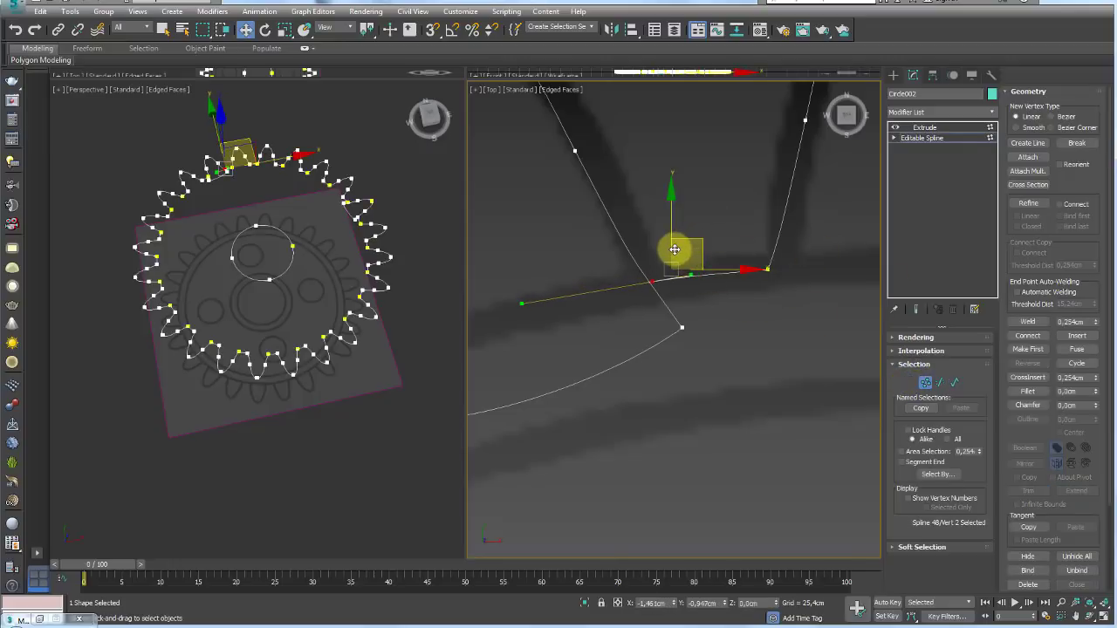
scroll(760, 324, down, 3)
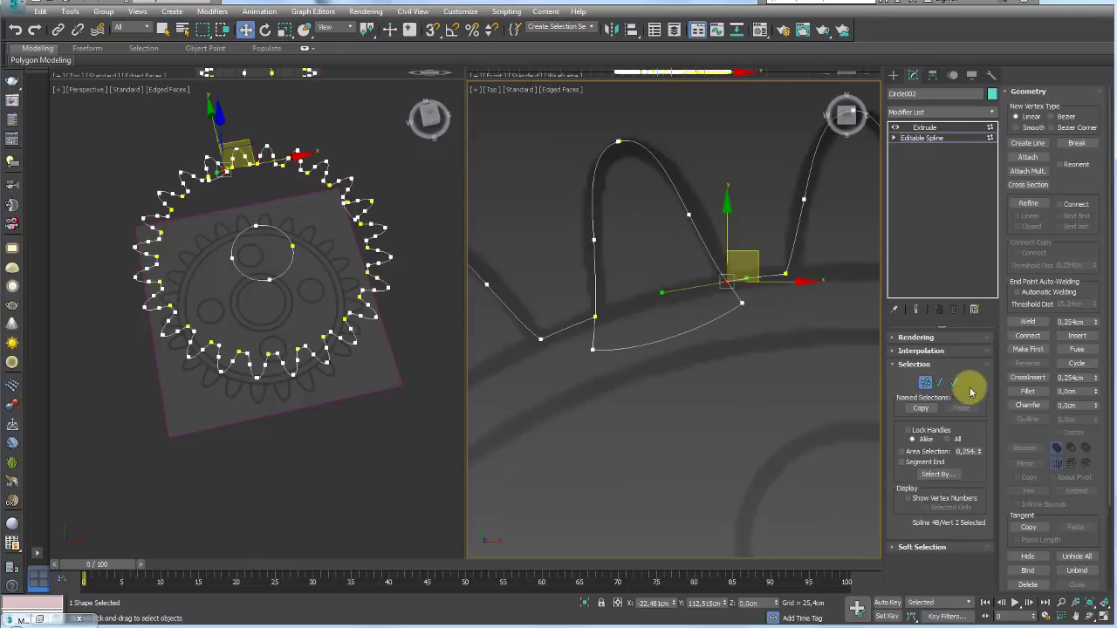
click(958, 384)
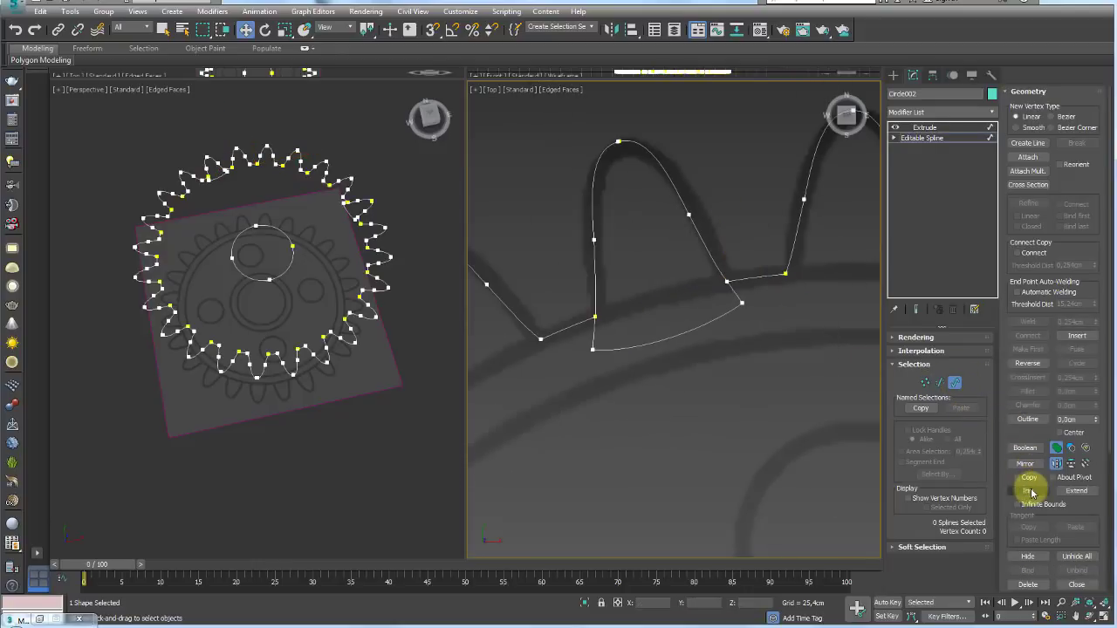
click(1028, 490)
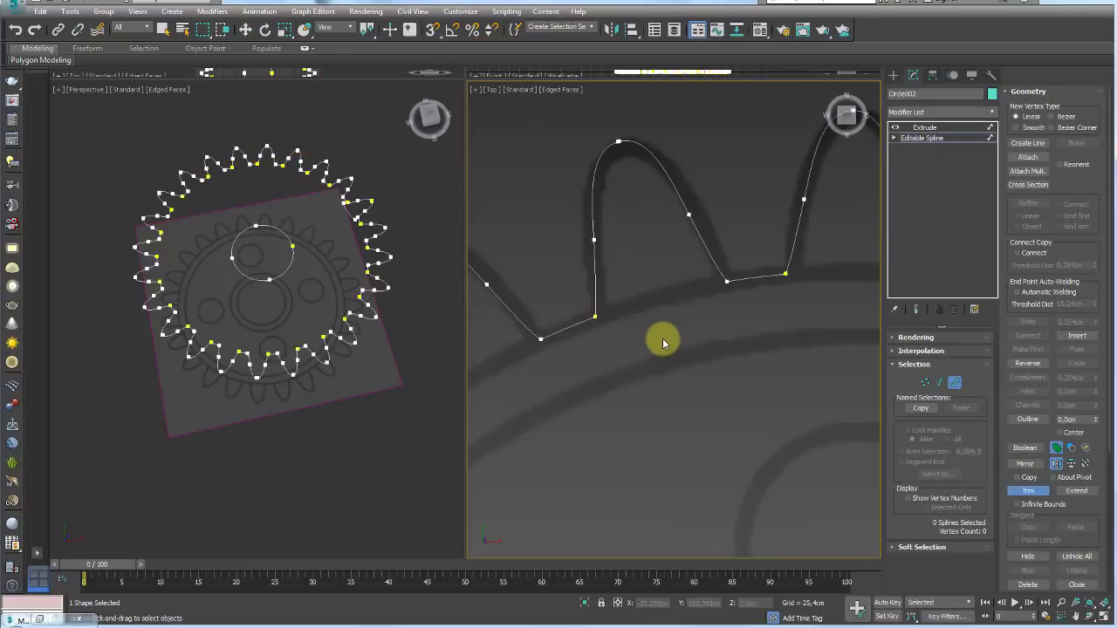
- Reframe the Top view on the leftover arc under the tooth with Trim active
middle_drag(662, 338, 643, 326)
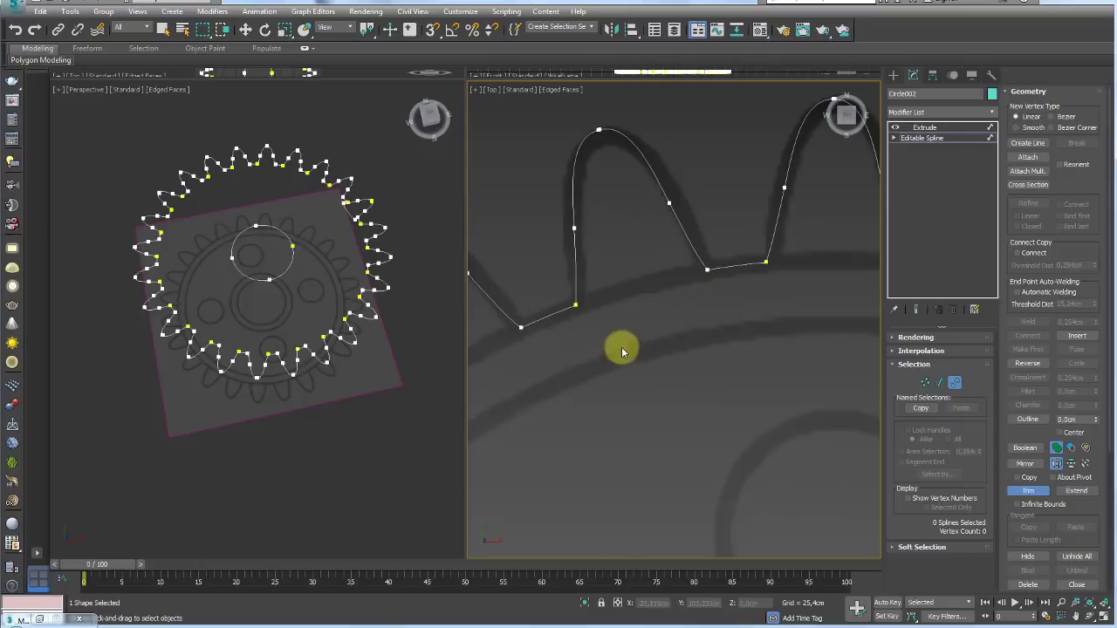
scroll(708, 271, down, 2)
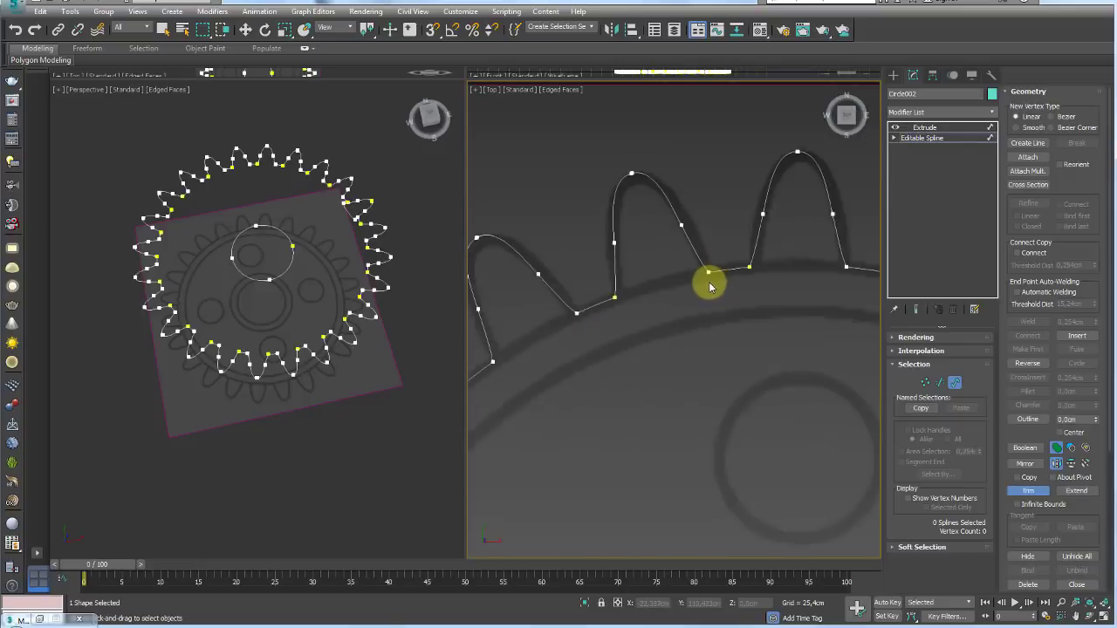
scroll(711, 282, down, 2)
scroll(672, 294, down, 2)
scroll(762, 267, up, 2)
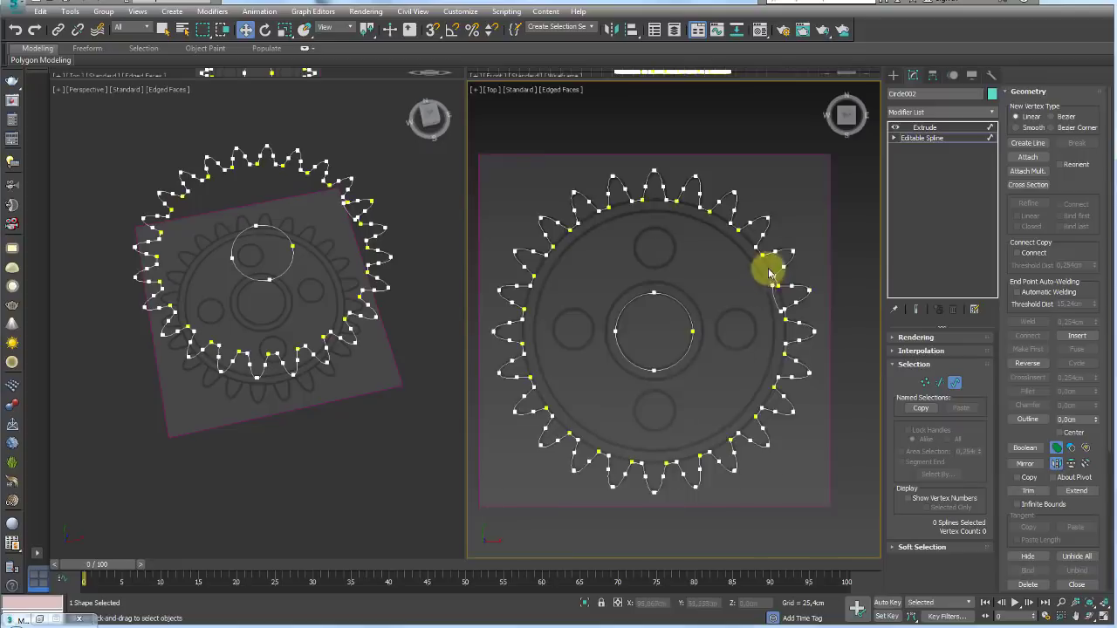
scroll(760, 311, up, 2)
scroll(738, 267, up, 2)
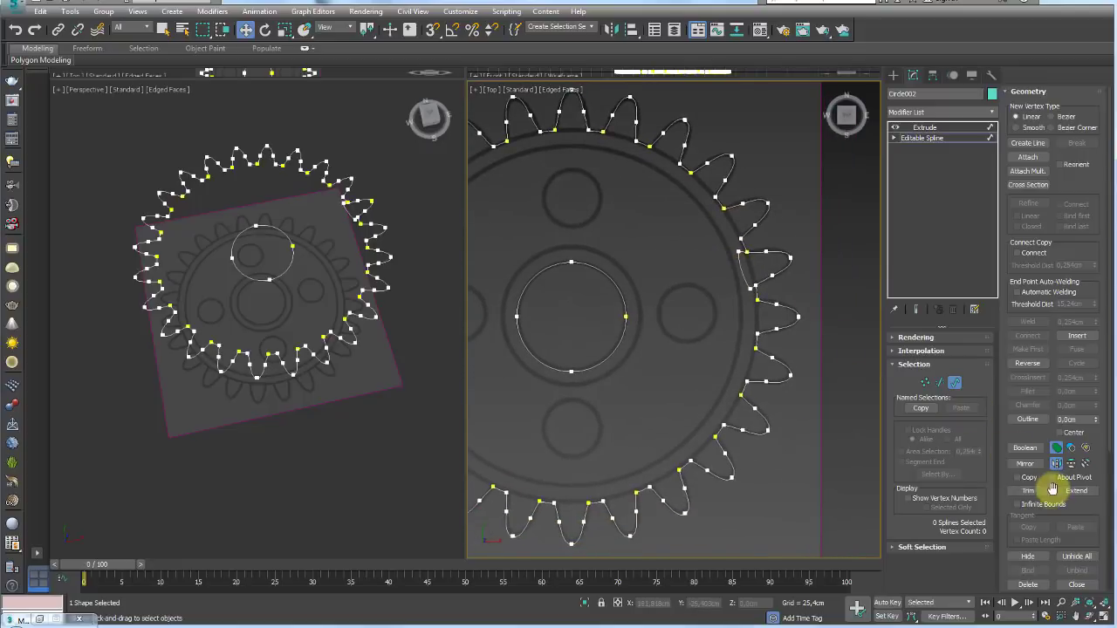
click(1029, 491)
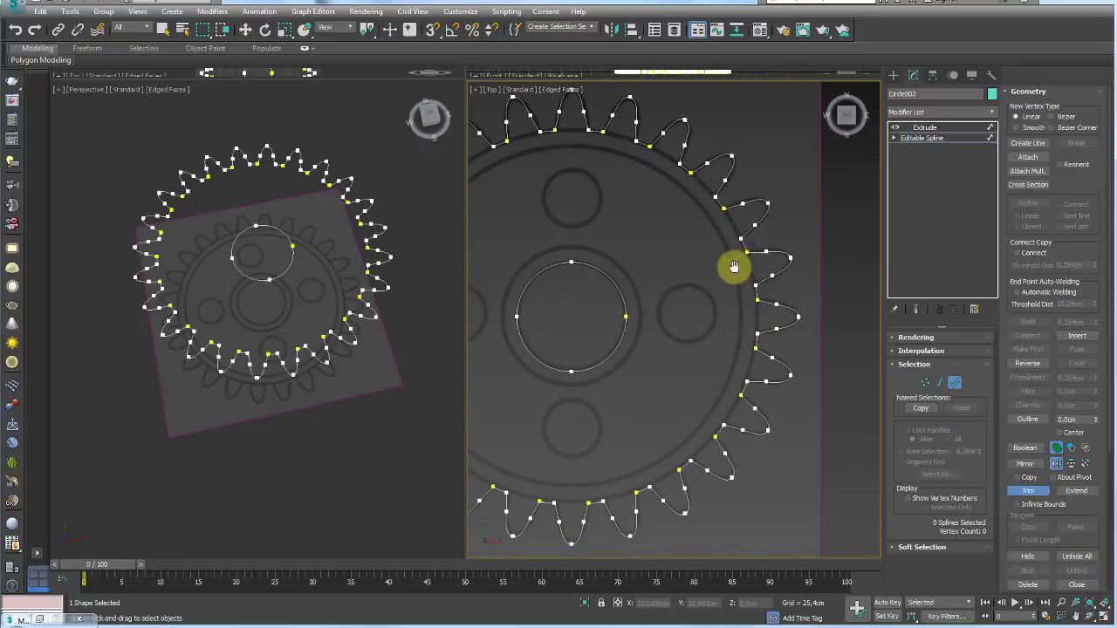
scroll(734, 267, up, 2)
scroll(672, 273, up, 3)
- At Vertex level, test-move an outline vertex to confirm it is detached, then undo
click(895, 138)
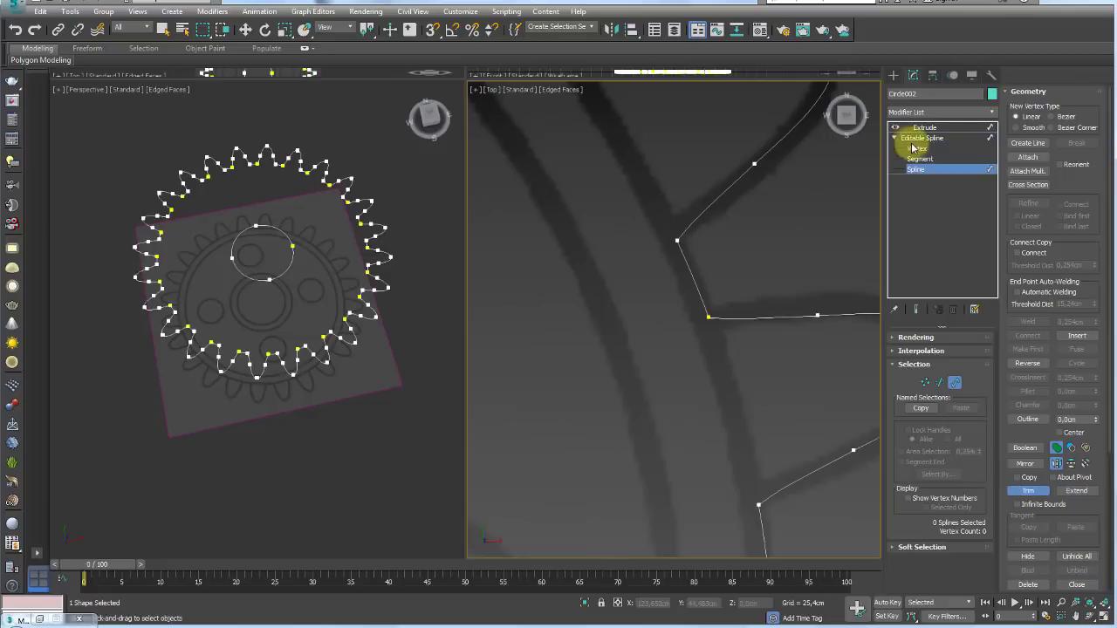
click(916, 149)
key(w)
click(708, 316)
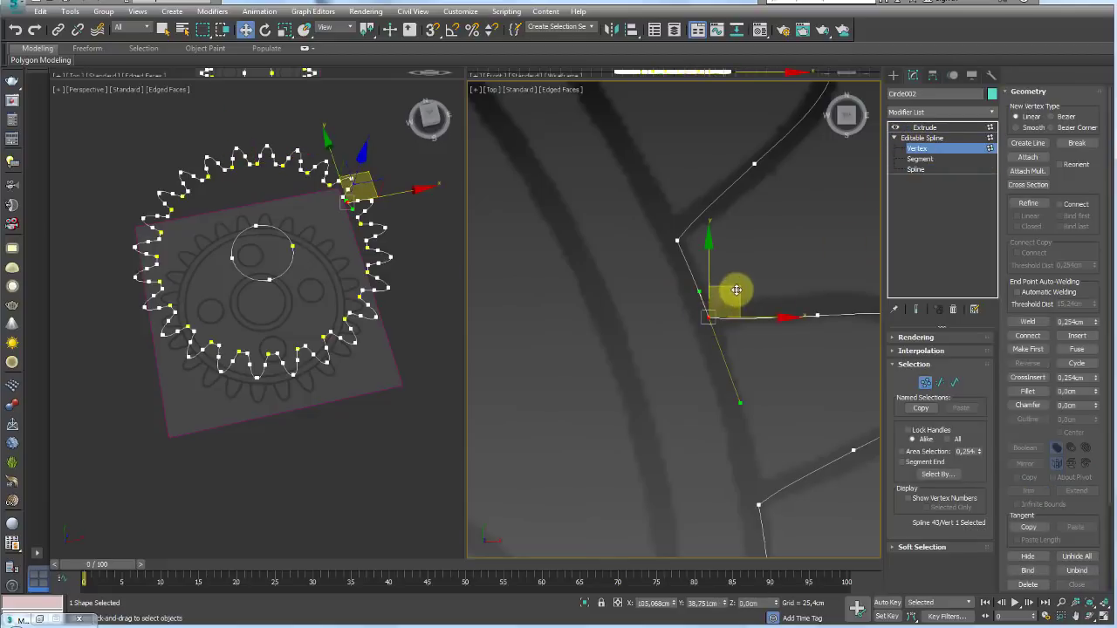
drag(736, 289, 536, 314)
key(ctrl+z)
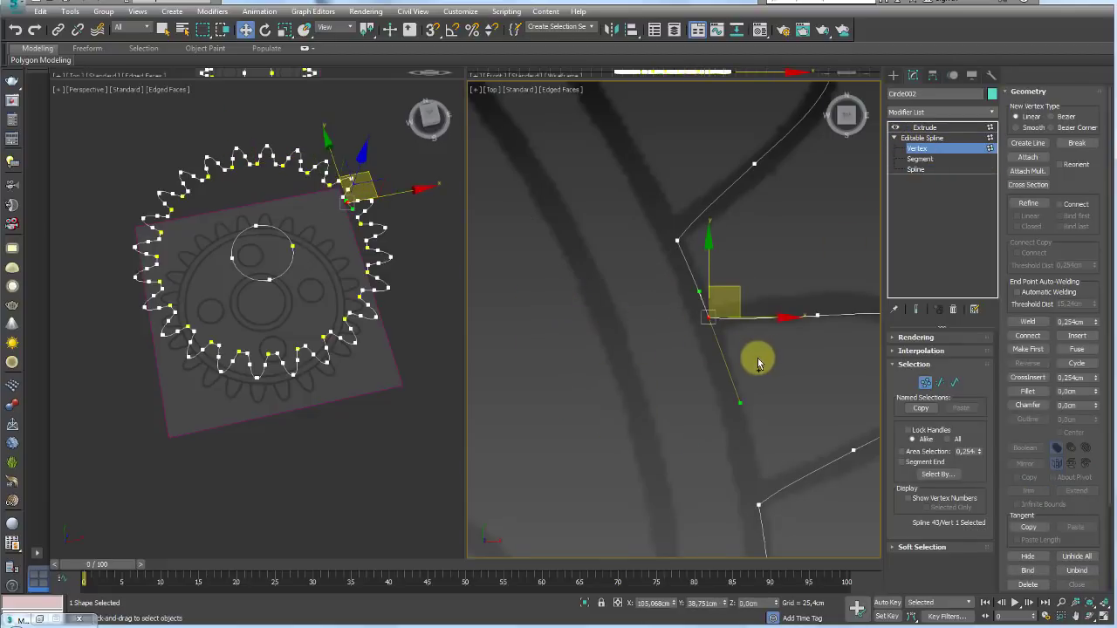
- Box-select the overlapping vertices at that corner and weld them
click(790, 387)
drag(768, 384, 684, 313)
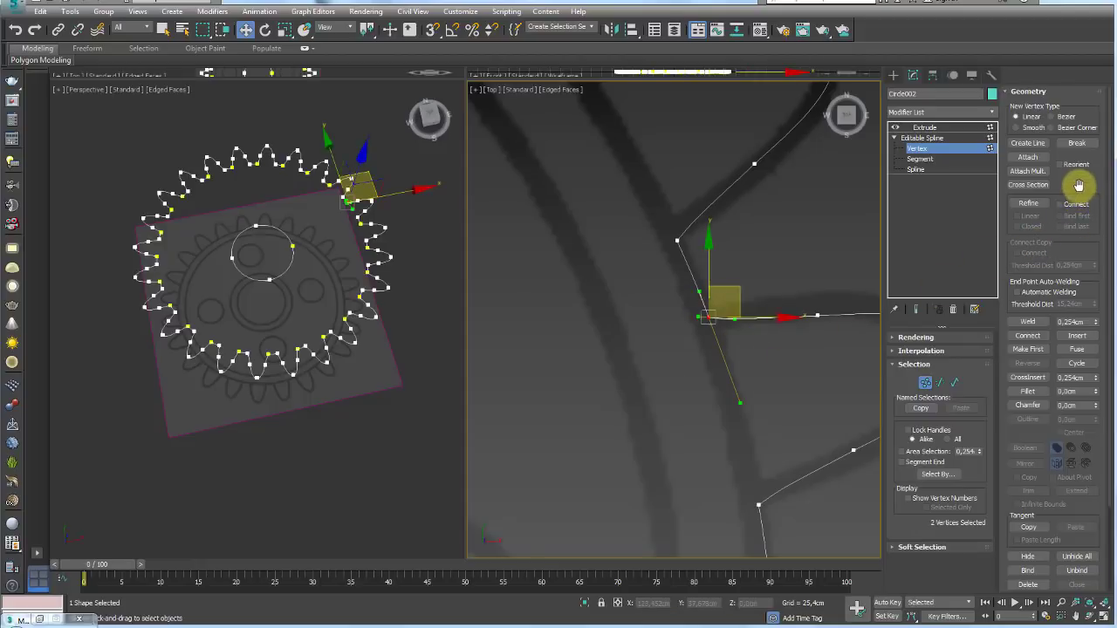
scroll(1076, 166, down, 4)
click(1024, 217)
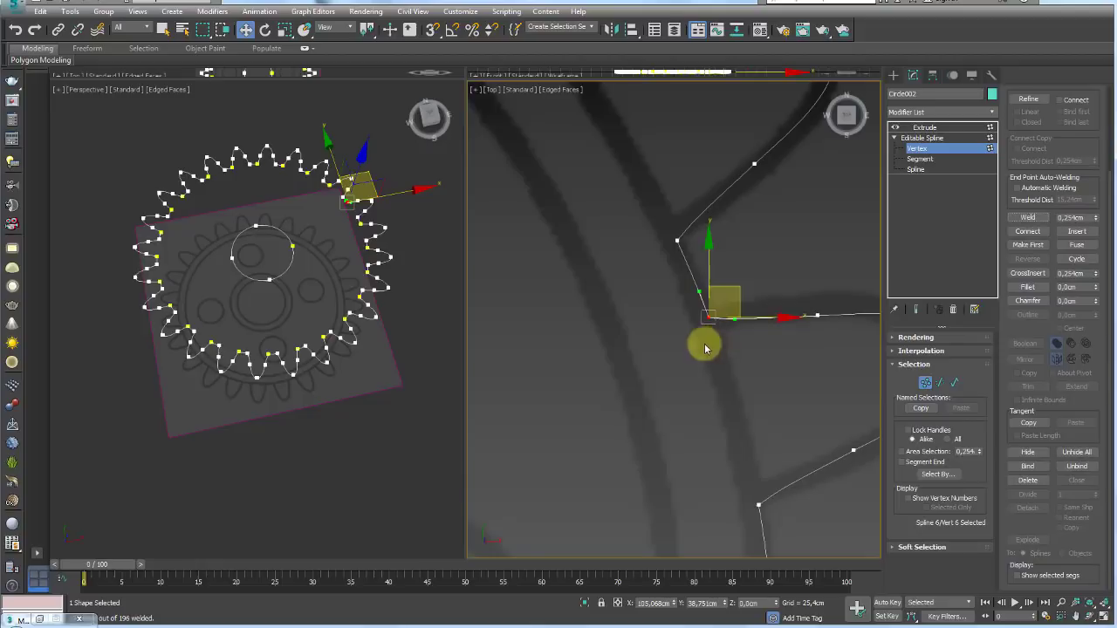
- Weld all the spline's vertices at the 0,254cm threshold and return to the Editable Spline level
scroll(704, 348, down, 5)
scroll(656, 293, down, 5)
key(ctrl+a)
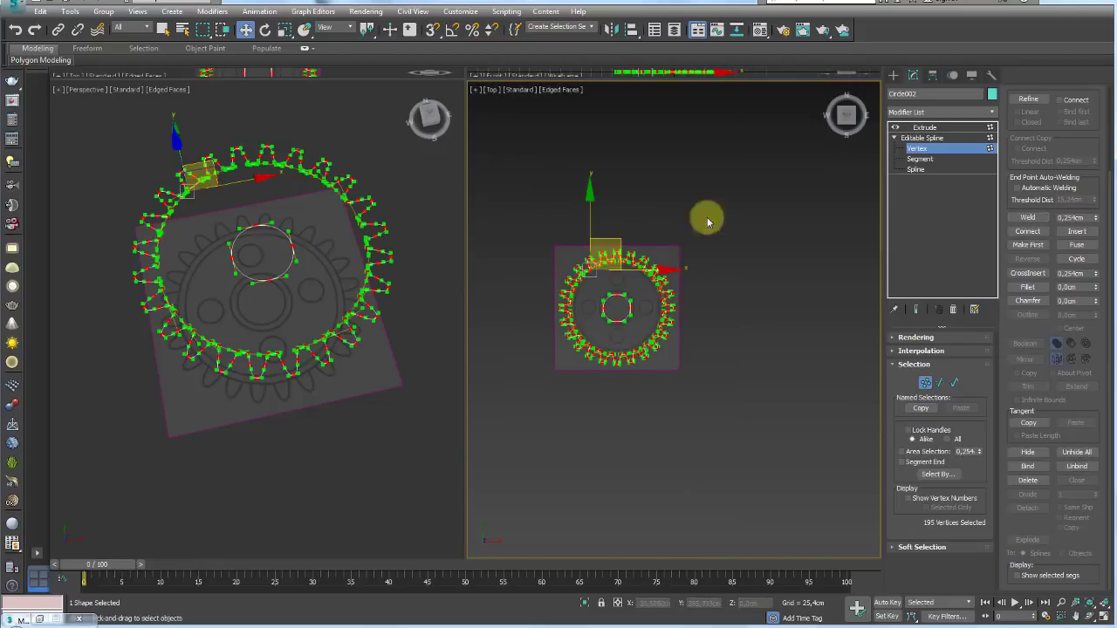
click(1024, 217)
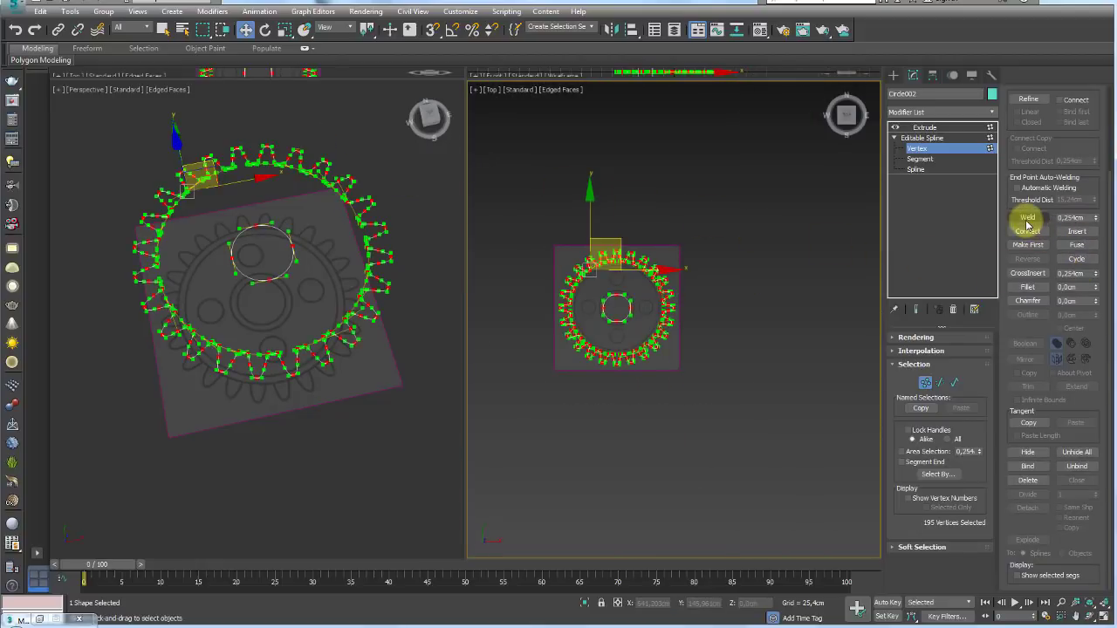
click(924, 138)
scroll(680, 253, up, 3)
scroll(732, 249, up, 2)
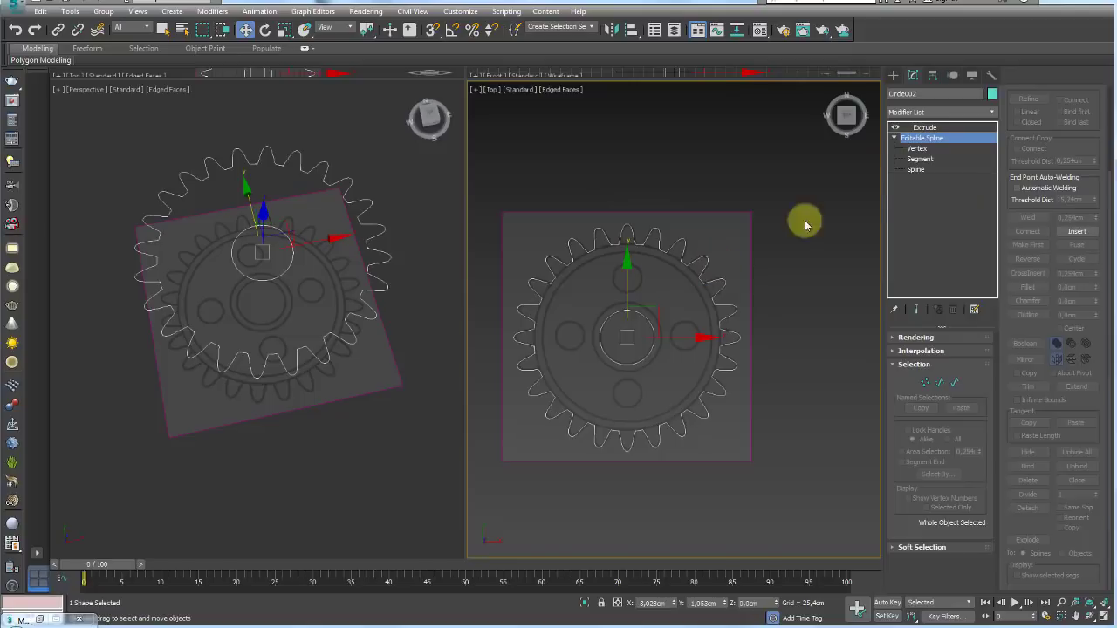
- Show the 34,29cm Extrude result and view the gear shaded from a lower Perspective angle
click(920, 133)
scroll(762, 304, up, 1)
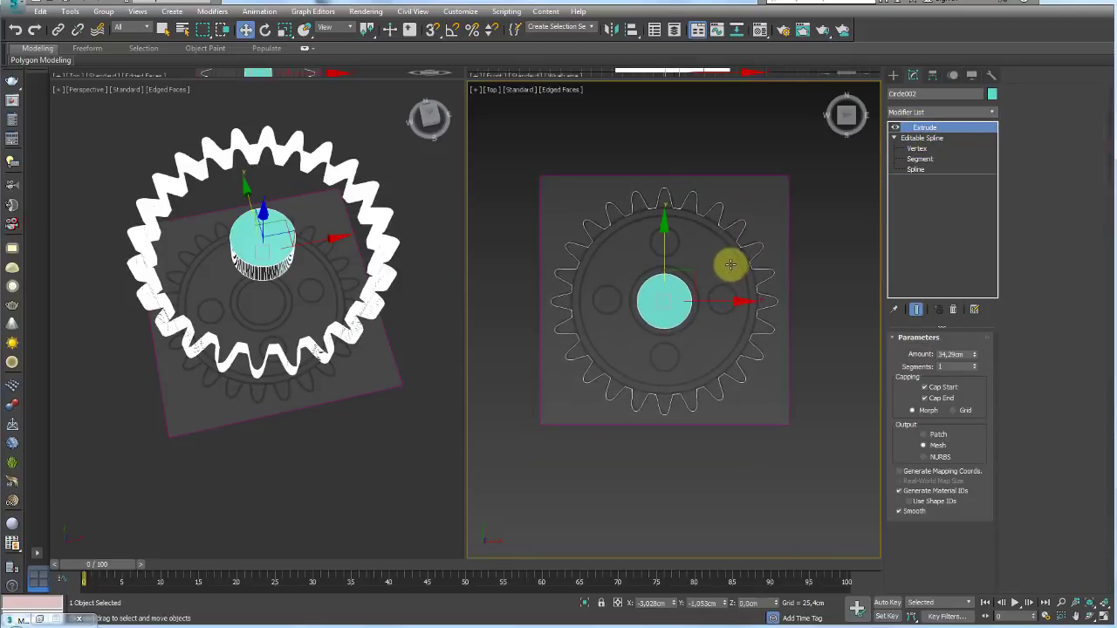
scroll(507, 270, up, 2)
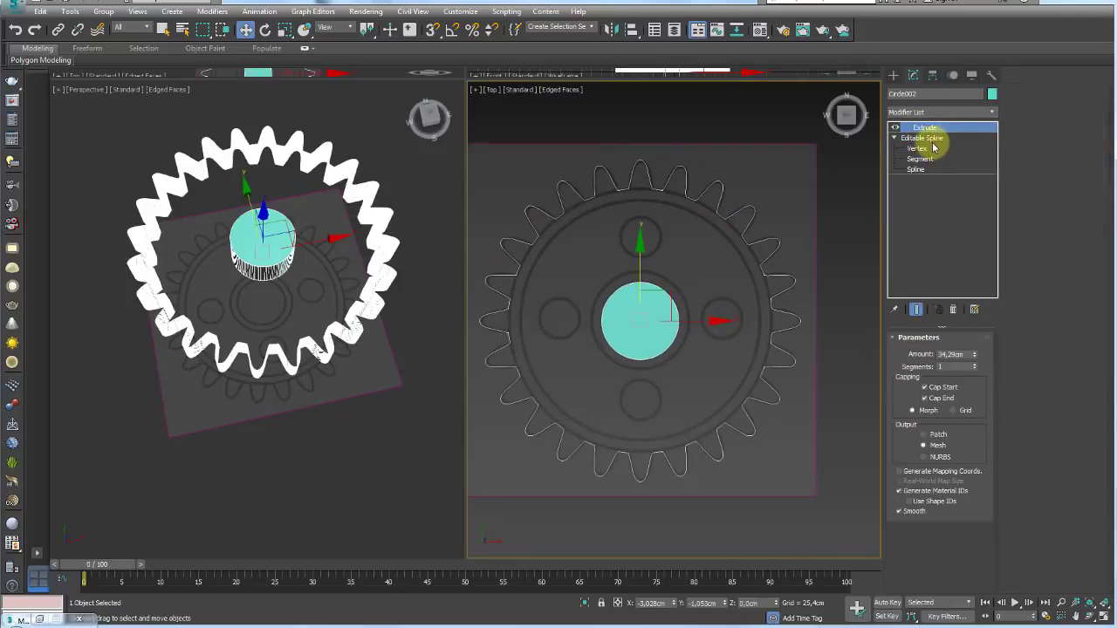
mouse_move(419, 398)
alt+middle_down()
mouse_move(361, 369)
mouse_move(375, 381)
mouse_move(518, 381)
alt+middle_up()
key(F4)
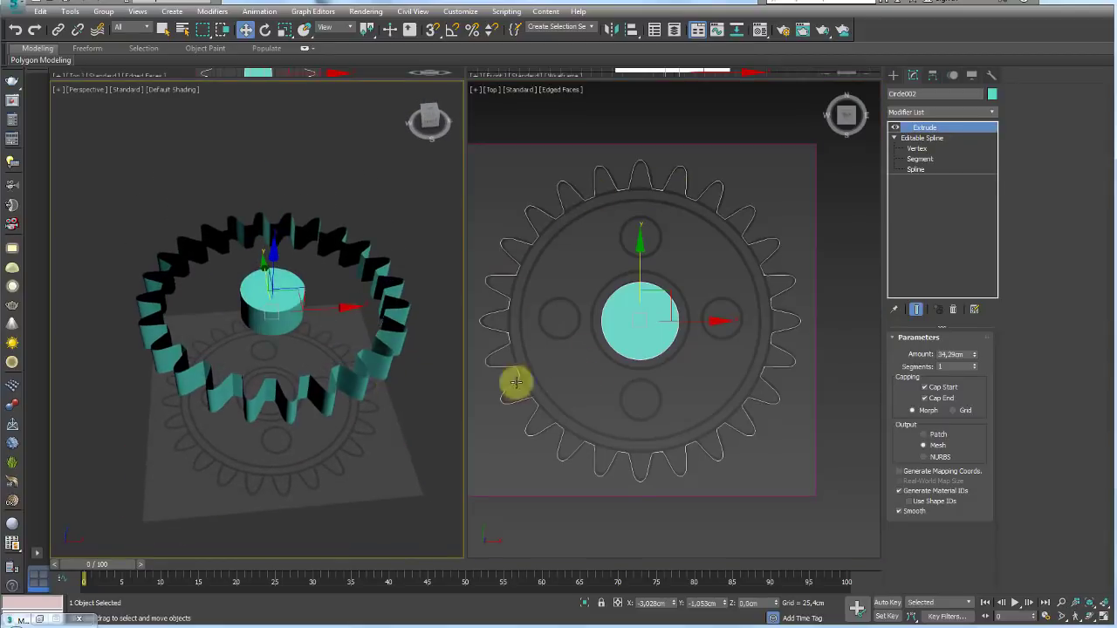
- Box-select all of Circle002's vertices in Top view and weld them at a 0.5cm threshold
click(916, 148)
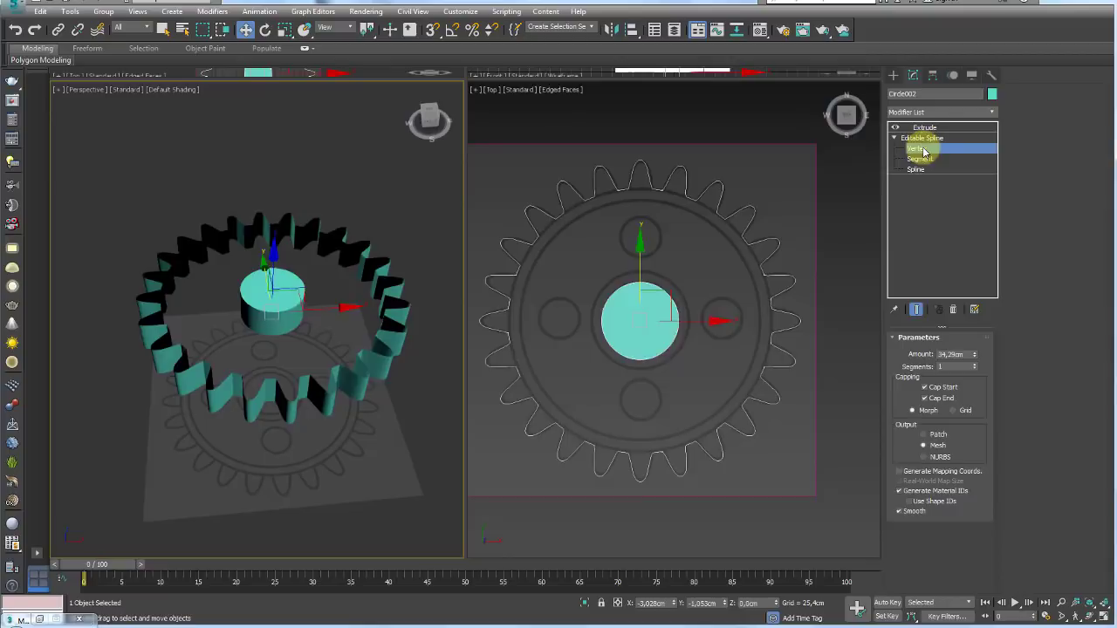
click(785, 278)
middle_drag(835, 363, 851, 332)
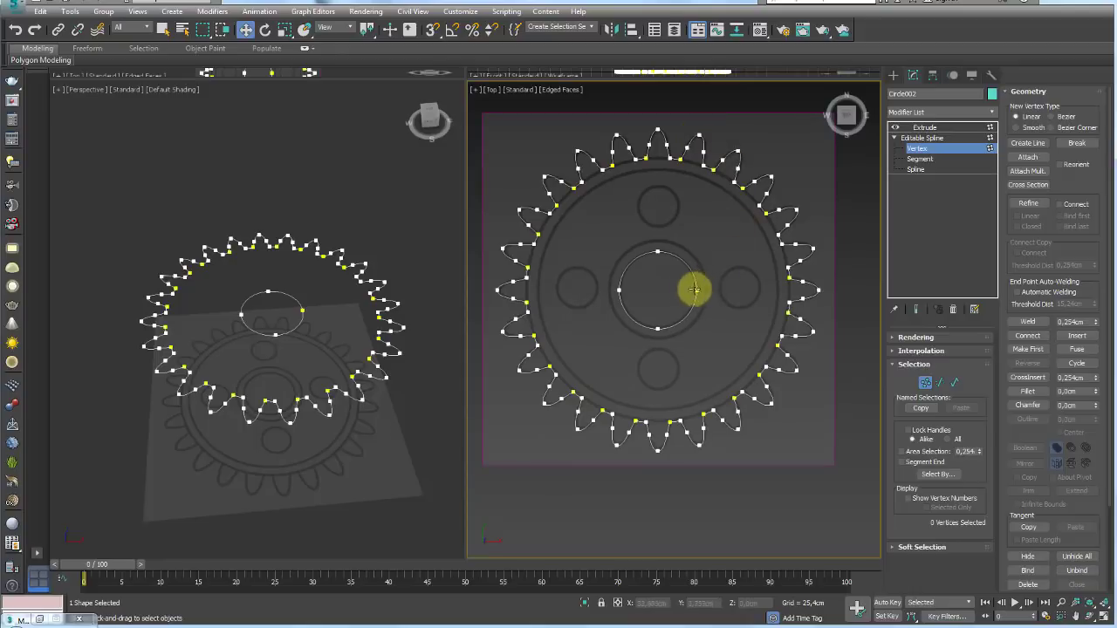
scroll(710, 291, down, 2)
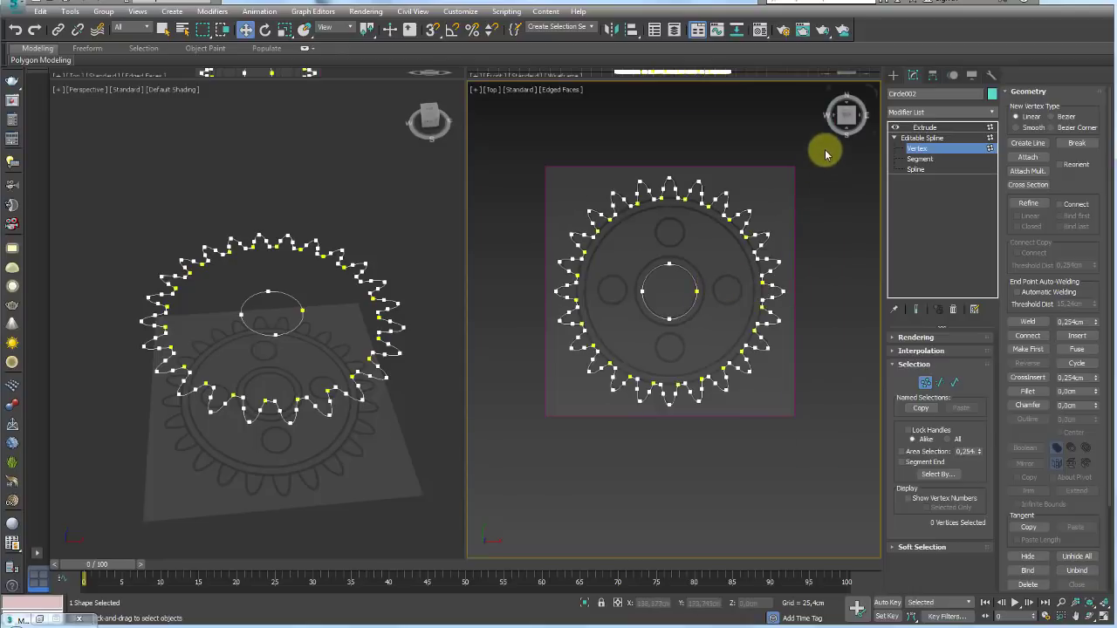
drag(824, 150, 519, 468)
middle_drag(811, 349, 805, 382)
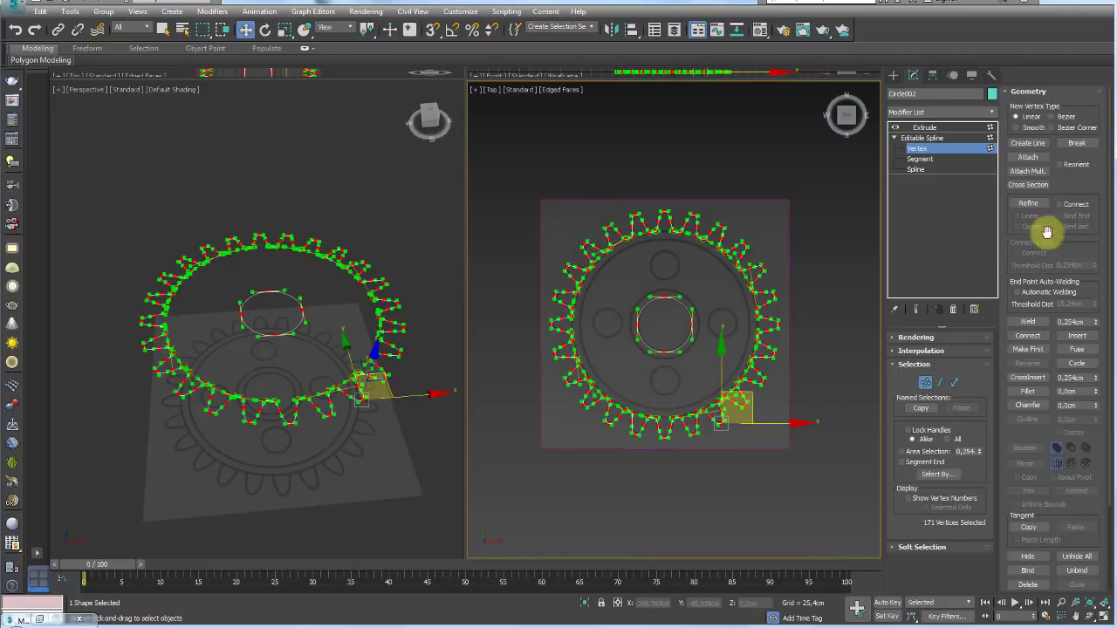
drag(1096, 191, 1097, 142)
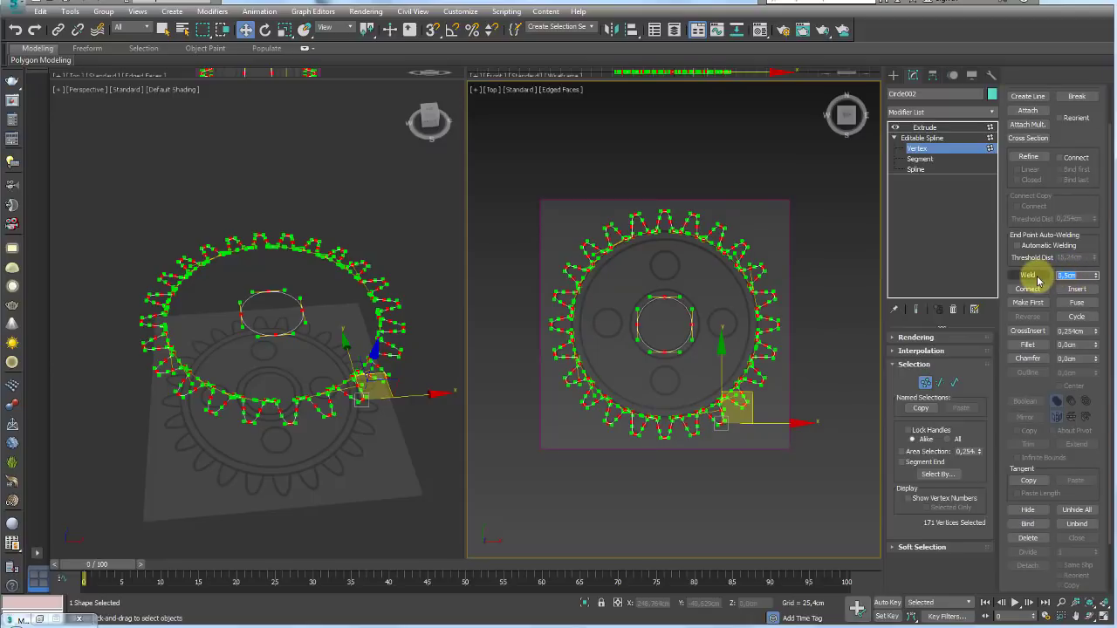
click(1029, 275)
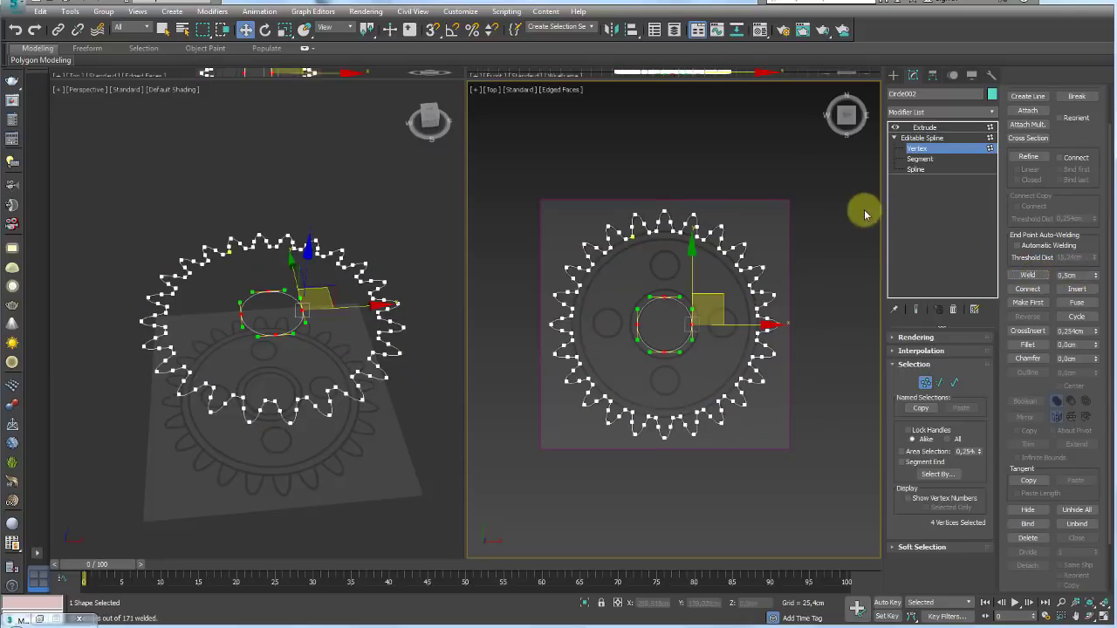
- Clear the vertex selection and return to the Extrude modifier
click(818, 236)
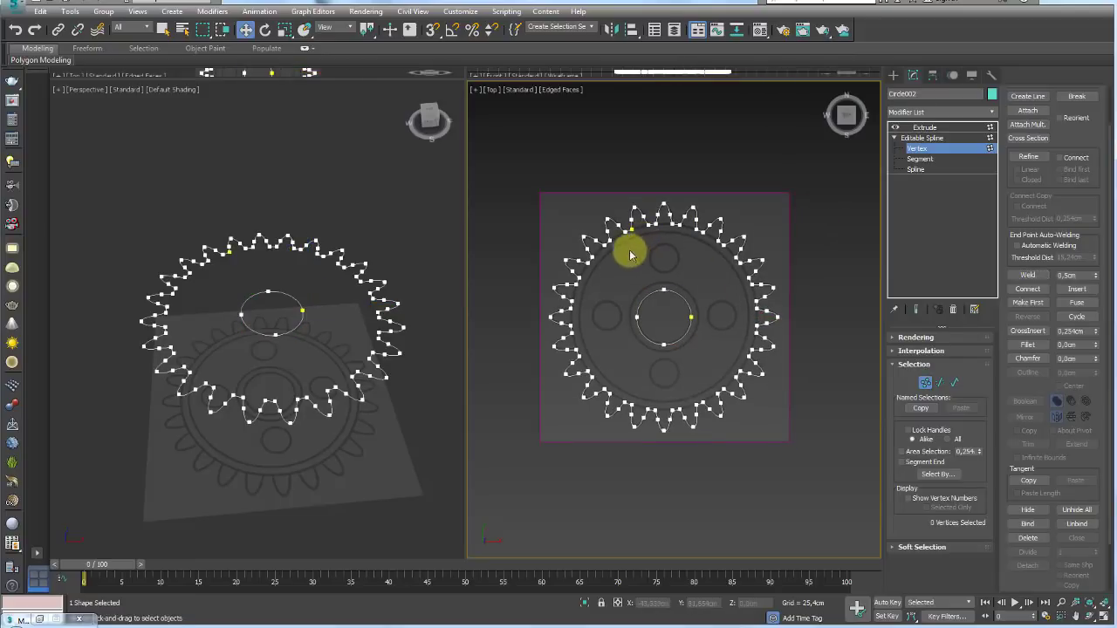
mouse_move(614, 236)
mouse_down()
mouse_move(573, 326)
mouse_move(738, 407)
mouse_move(750, 253)
mouse_move(642, 222)
mouse_move(634, 237)
mouse_up()
mouse_move(689, 310)
mouse_down()
mouse_move(643, 316)
mouse_move(691, 328)
mouse_move(710, 314)
mouse_up()
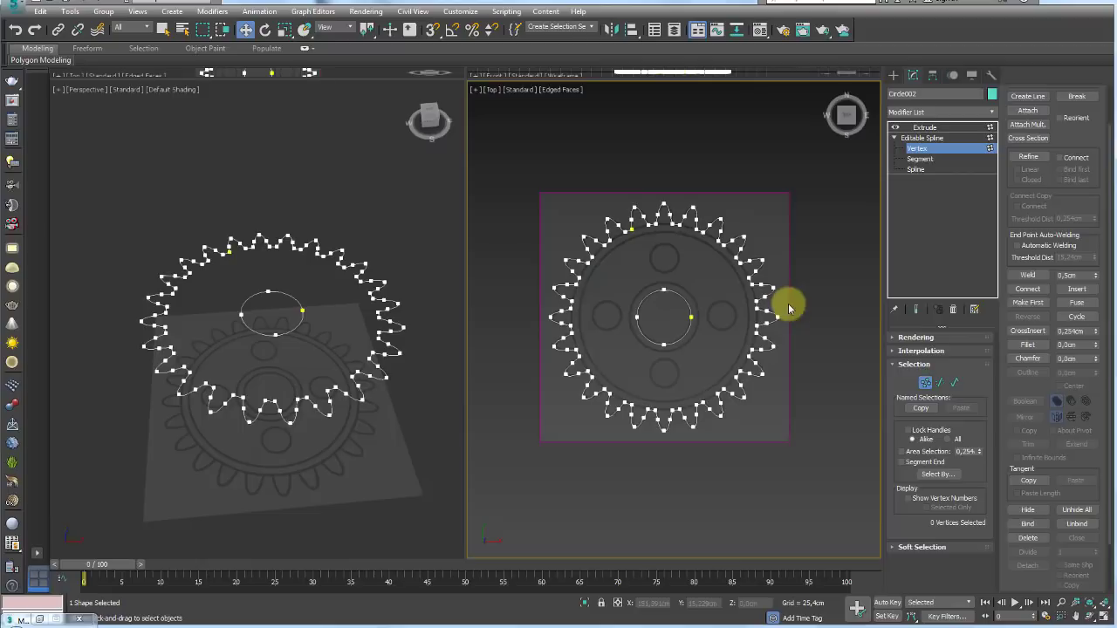
click(925, 128)
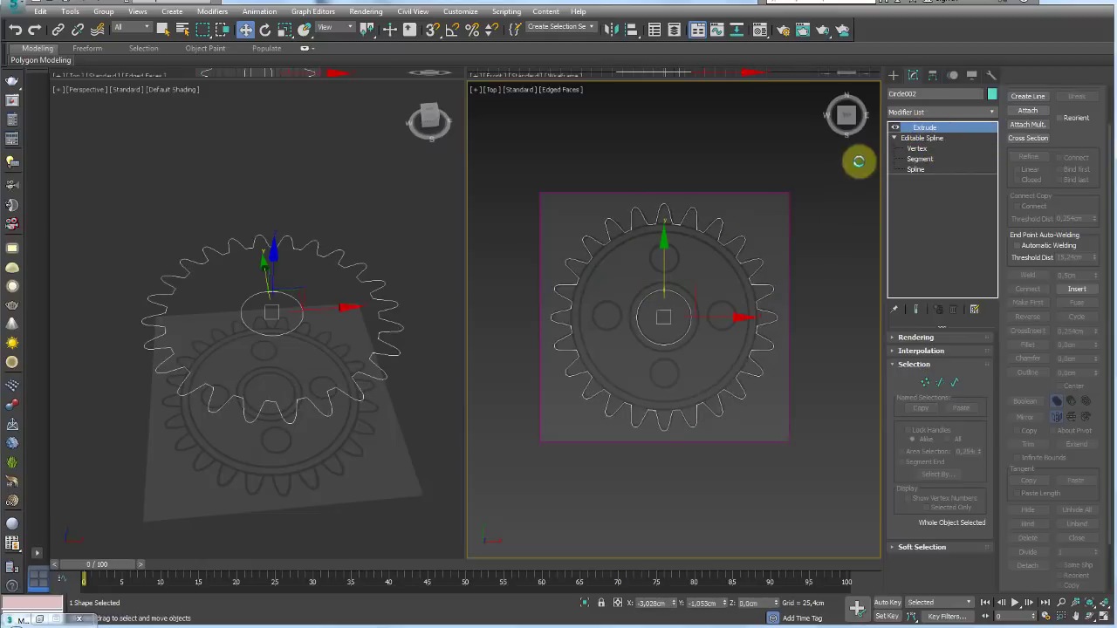
- Orbit to check the solid gear, hide it, then unhide all objects
mouse_move(334, 374)
alt+middle_down()
mouse_move(286, 333)
mouse_move(361, 367)
mouse_move(349, 454)
mouse_move(349, 383)
alt+middle_up()
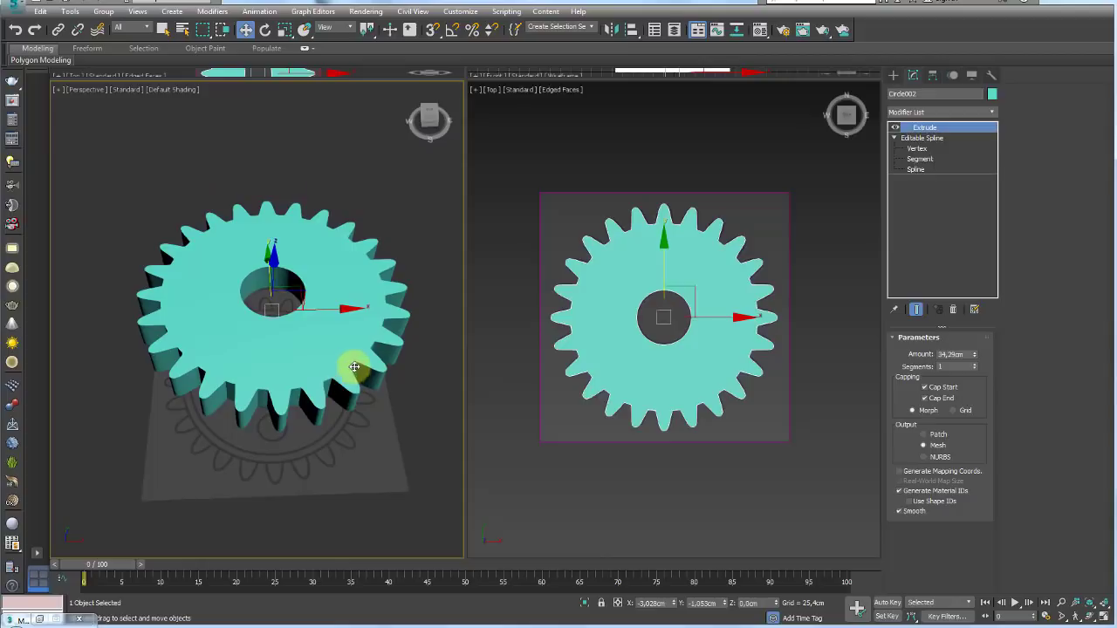
click(627, 314)
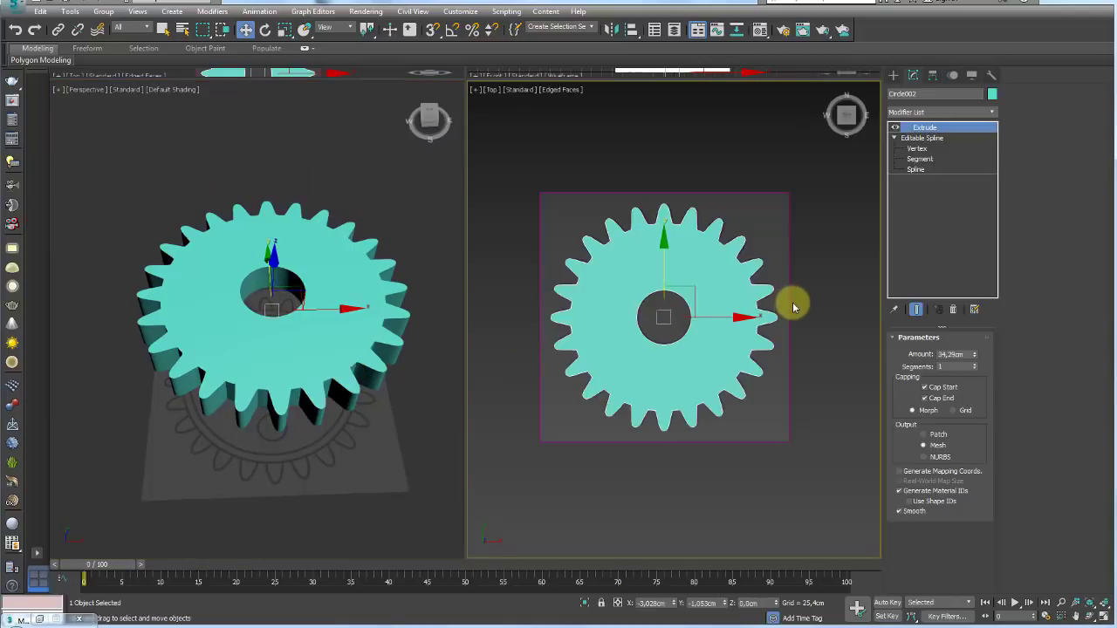
right_click(706, 332)
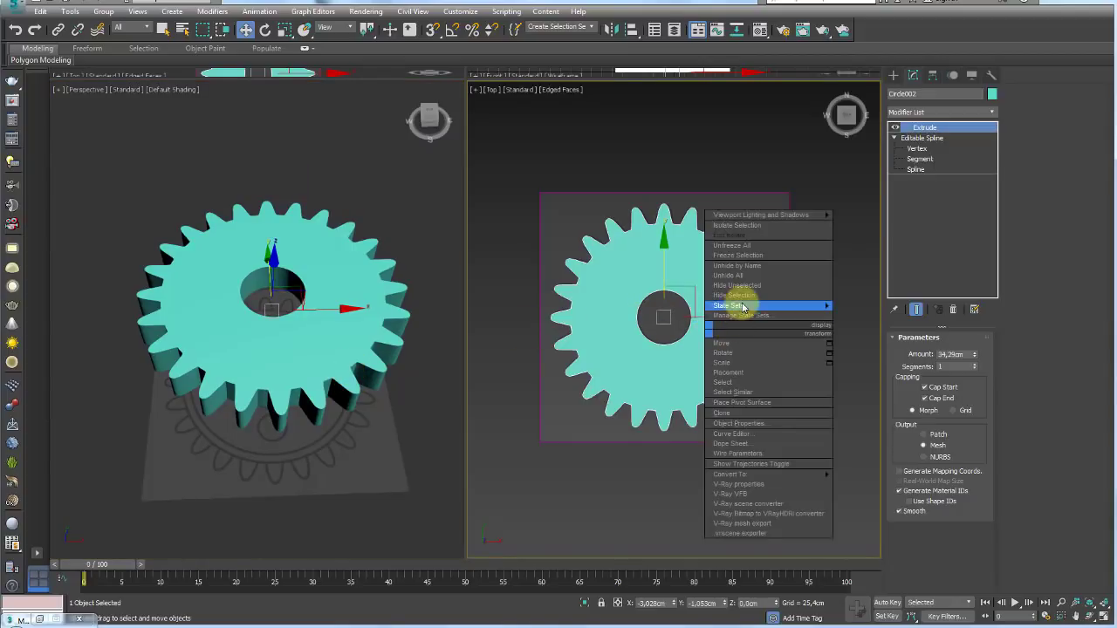
click(738, 304)
scroll(715, 297, up, 3)
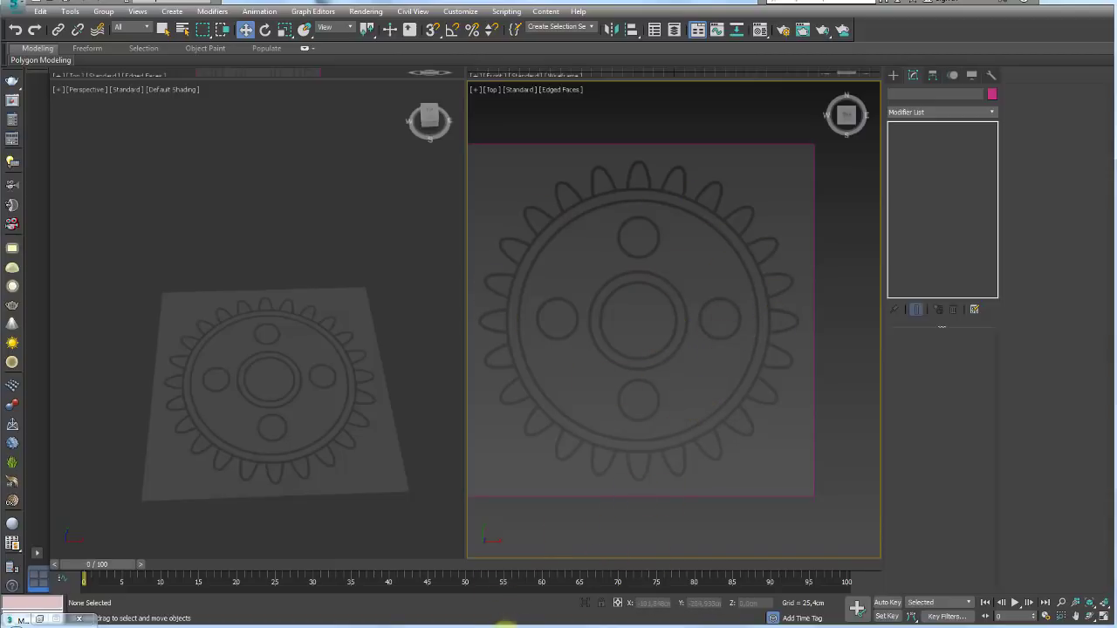
right_click(658, 415)
click(688, 384)
- Select the gear and switch its Extrude modifier off to reveal the outline splines
click(718, 326)
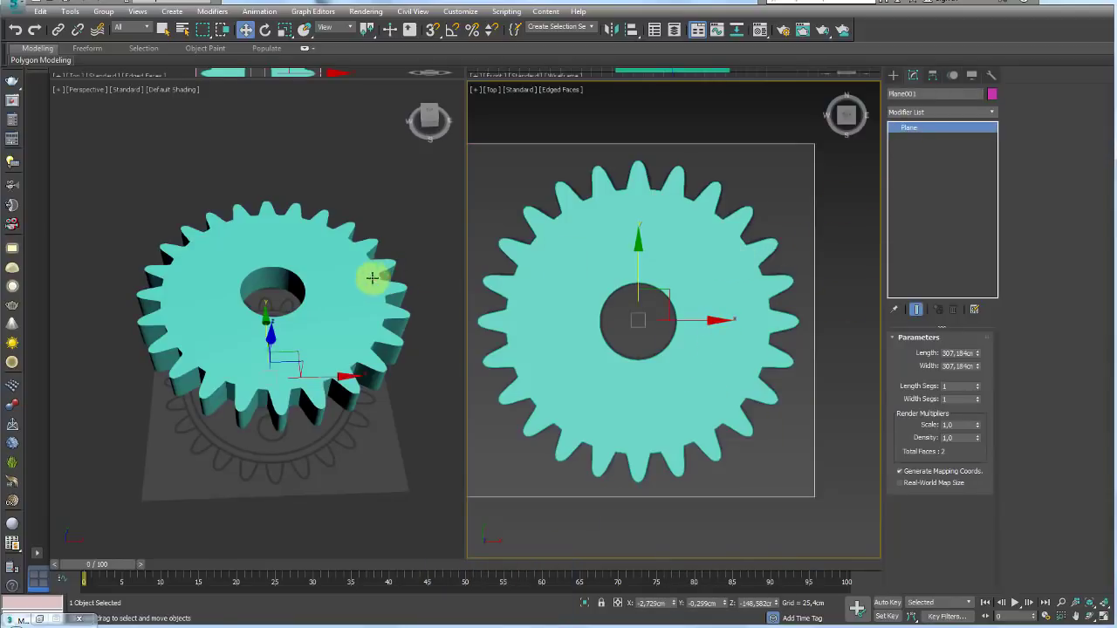
click(702, 233)
click(898, 129)
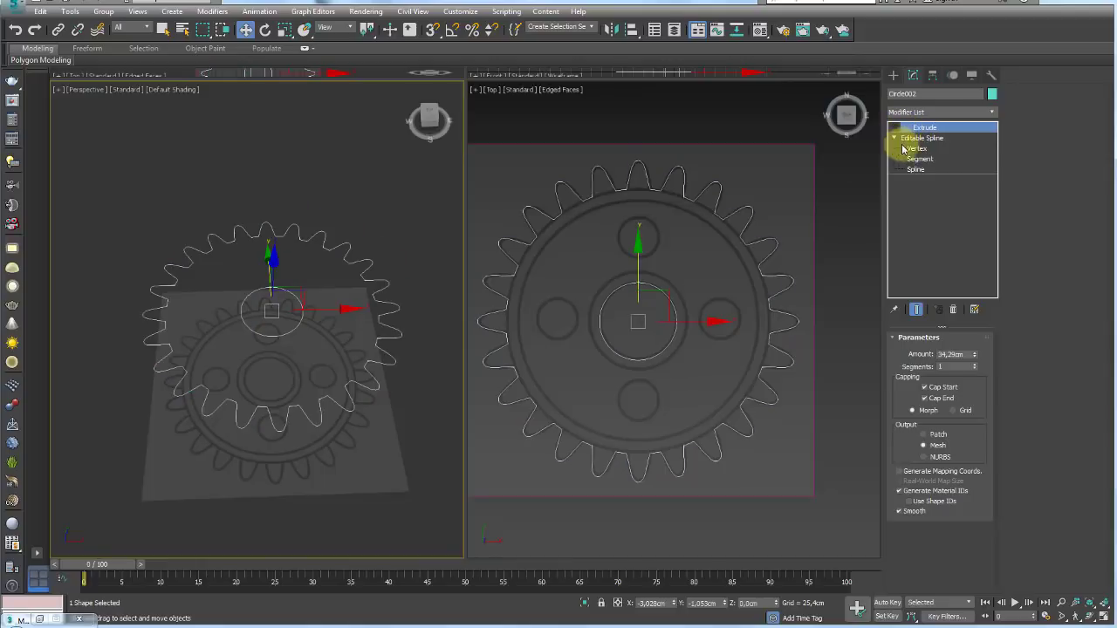
- At Spline level, select the inner circle and scale it larger
click(916, 169)
click(666, 294)
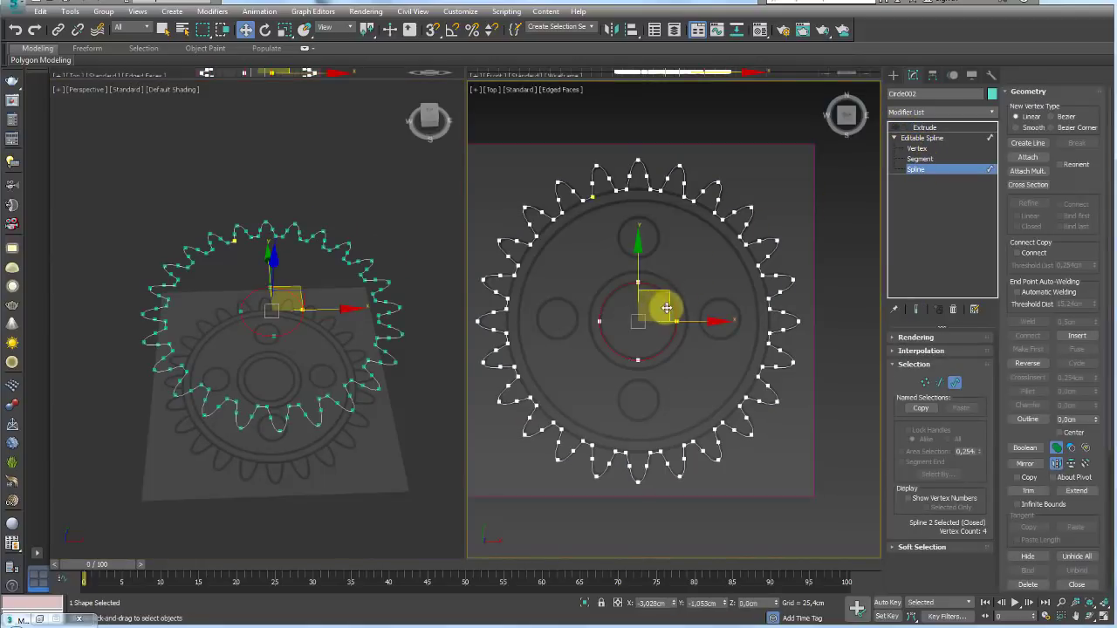
scroll(689, 295, up, 1)
scroll(718, 280, up, 1)
key(r)
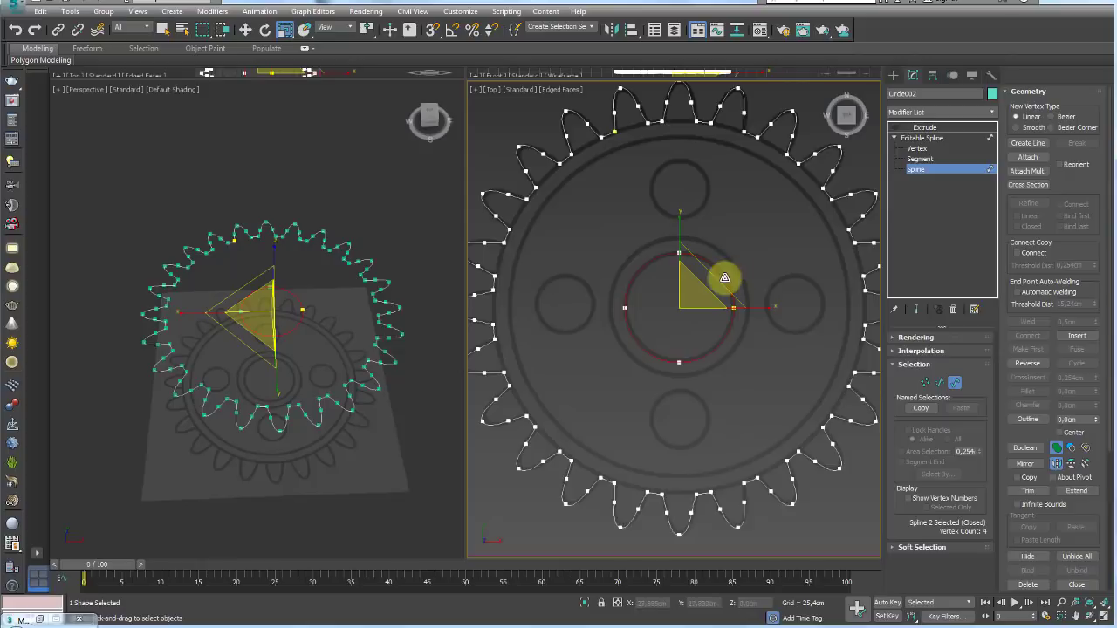
drag(724, 278, 780, 174)
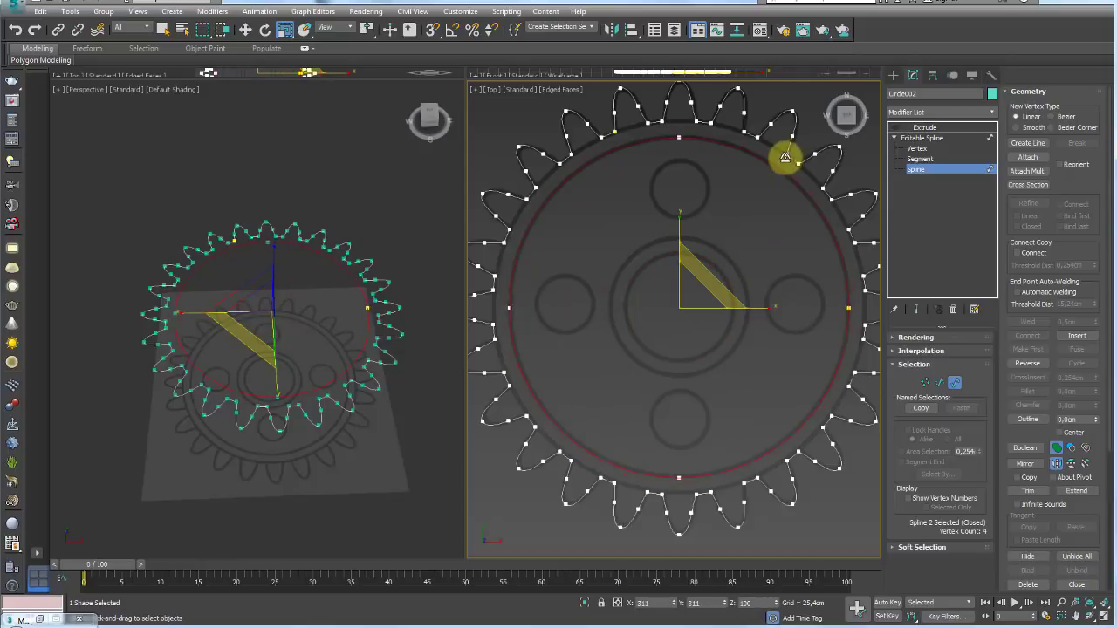
- Check the extruded gear in Perspective, then make a smaller scaled copy of the circle
click(916, 137)
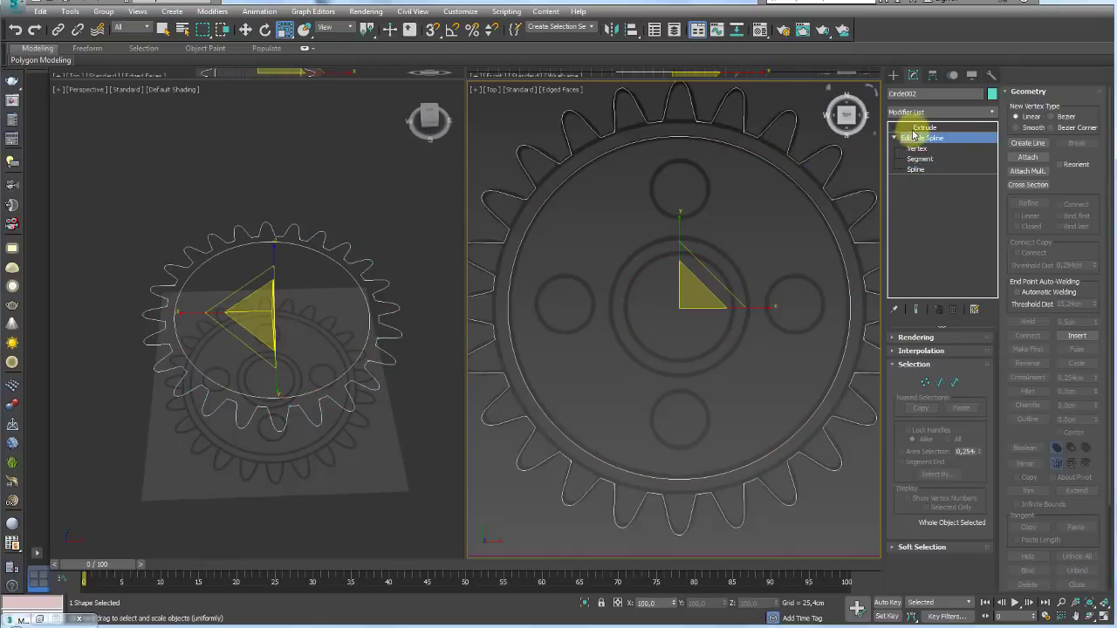
click(907, 128)
mouse_move(424, 260)
alt+middle_down()
mouse_move(395, 312)
mouse_move(374, 399)
mouse_move(375, 346)
alt+middle_up()
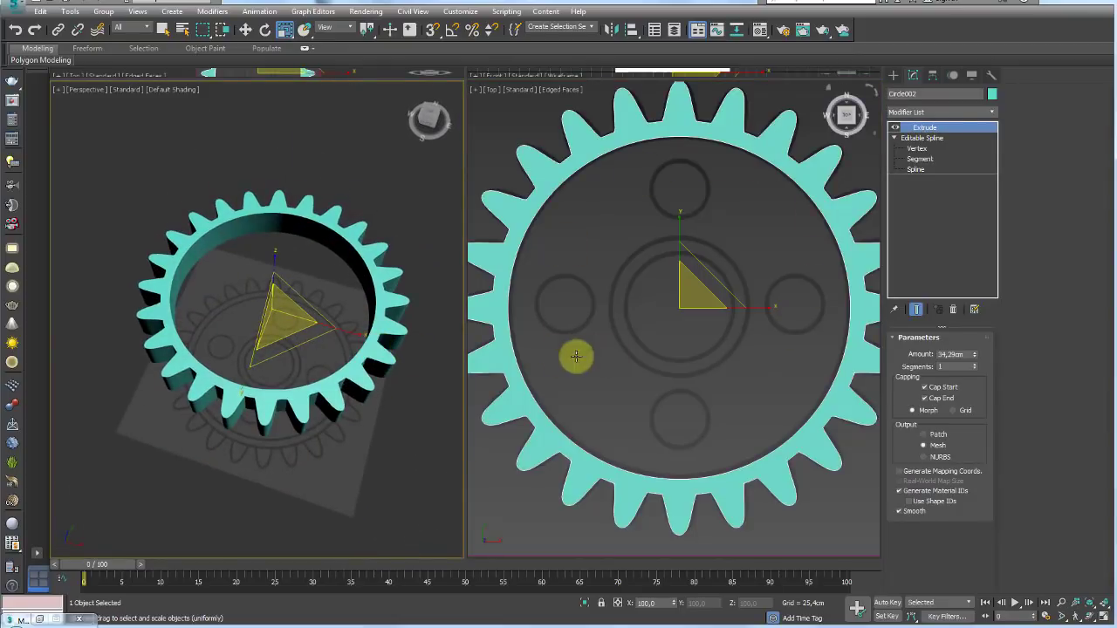
click(894, 128)
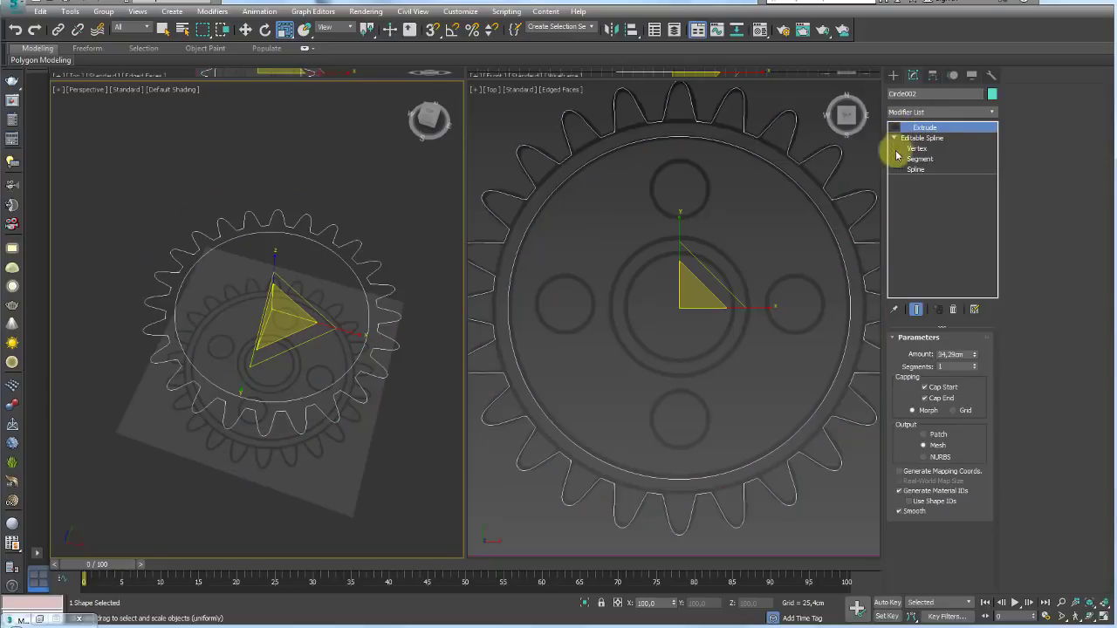
click(917, 168)
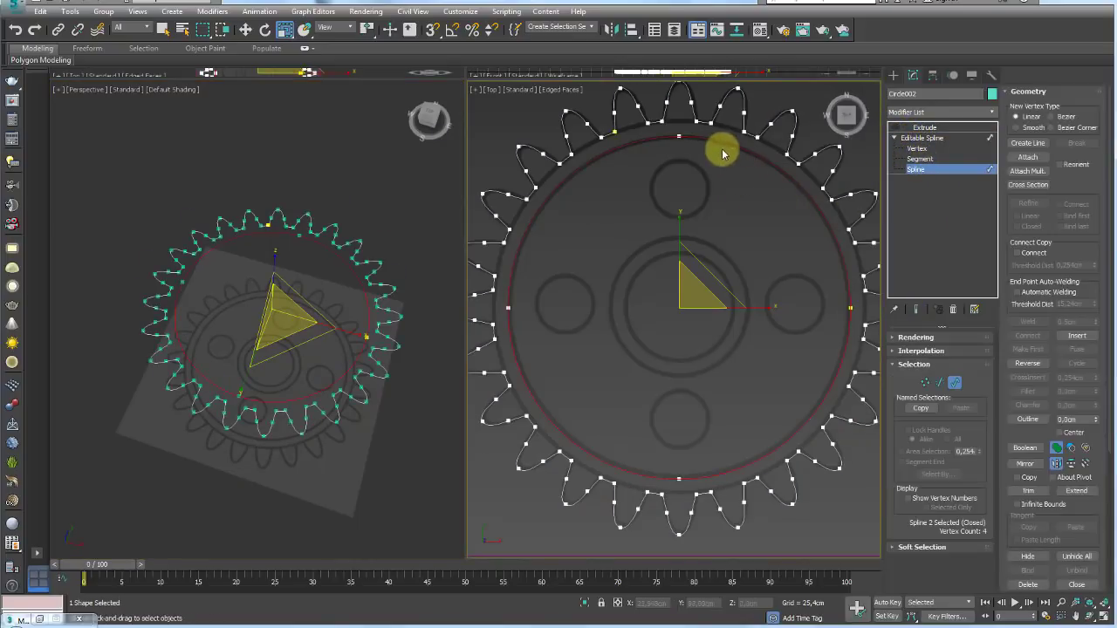
click(303, 339)
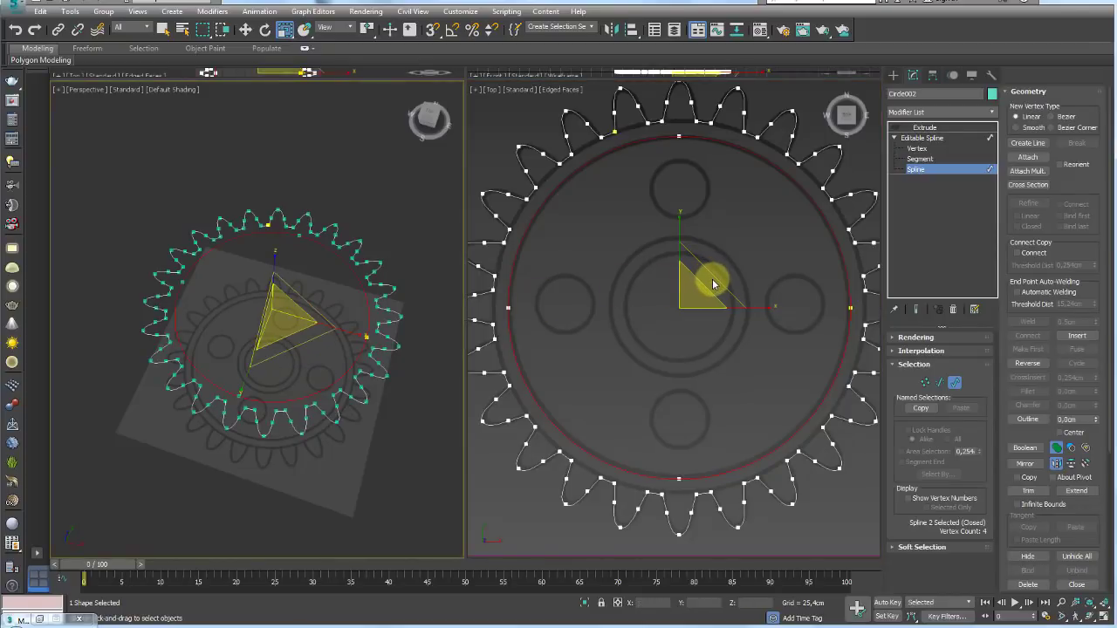
shift+drag(712, 284, 705, 291)
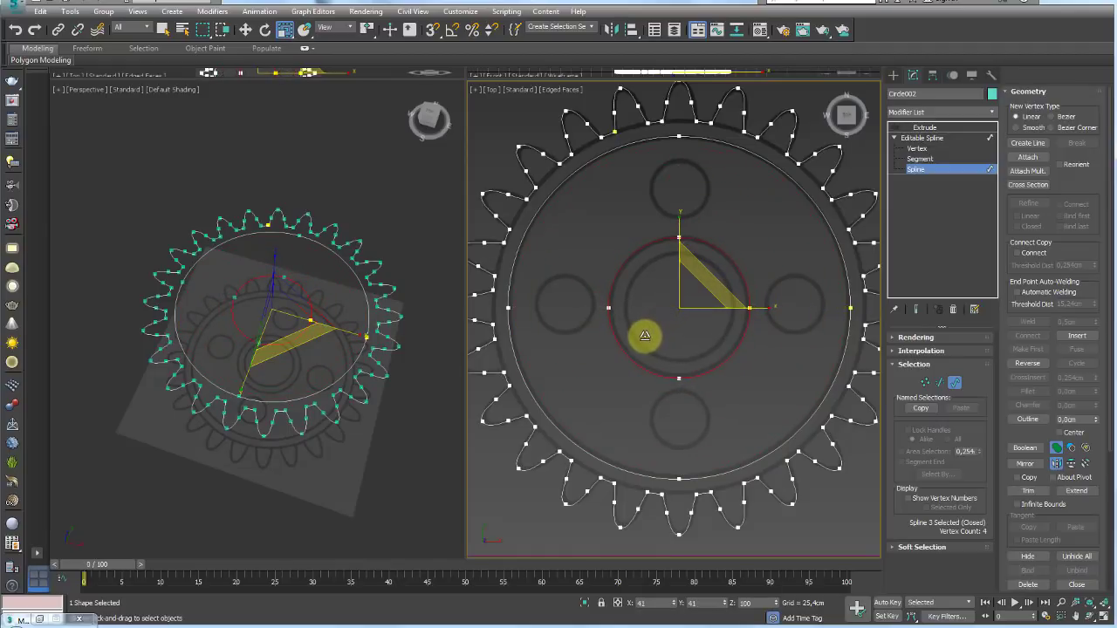
- Select the outer circle and detach it as a separate shape named Shape001
click(699, 139)
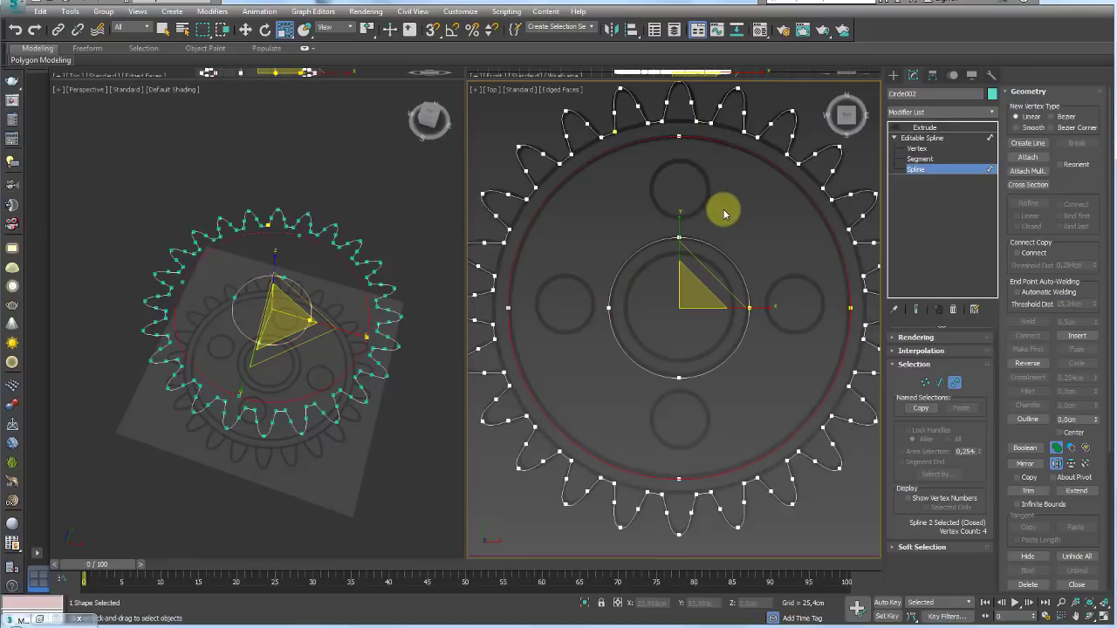
drag(1064, 183, 1030, 3)
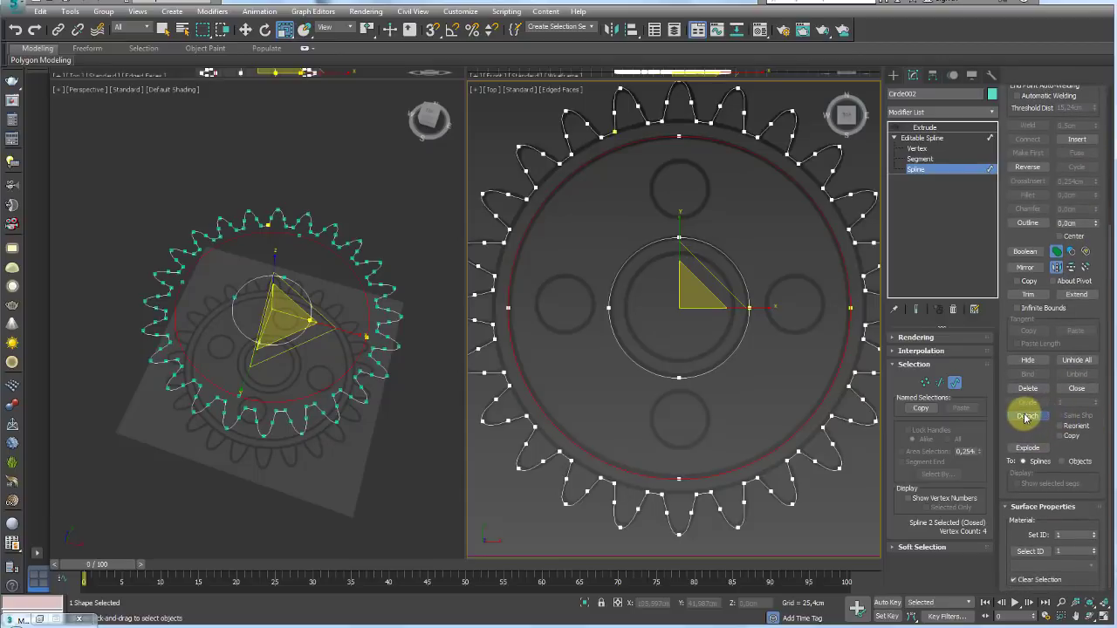
click(1026, 417)
drag(568, 259, 569, 220)
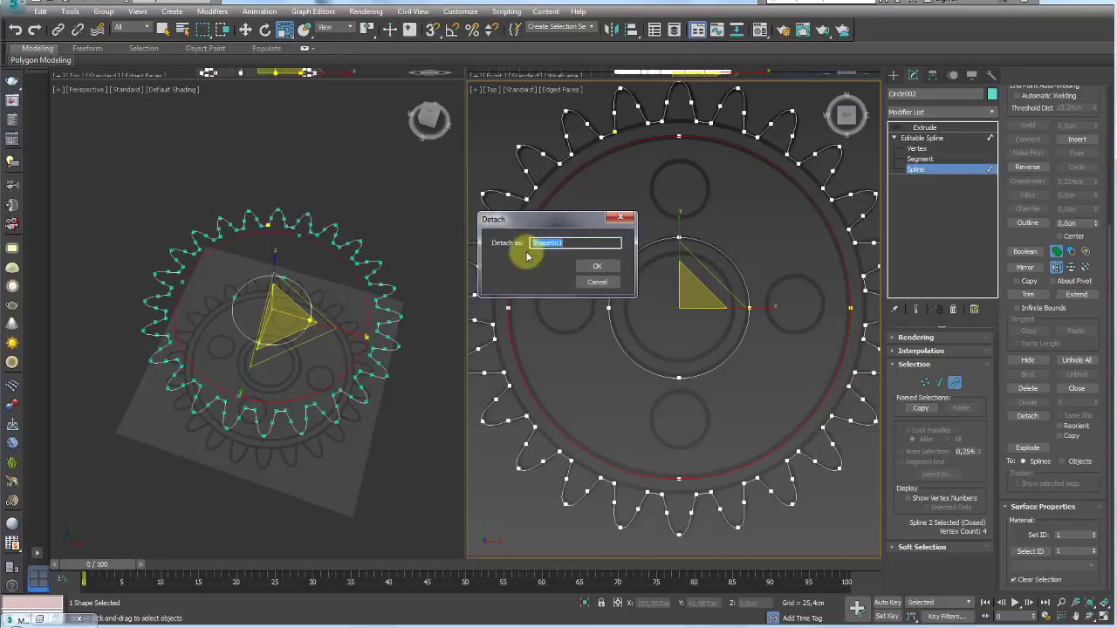
click(599, 267)
- Shift-move the detached circle Shape001 to clone it as Shape002
click(924, 138)
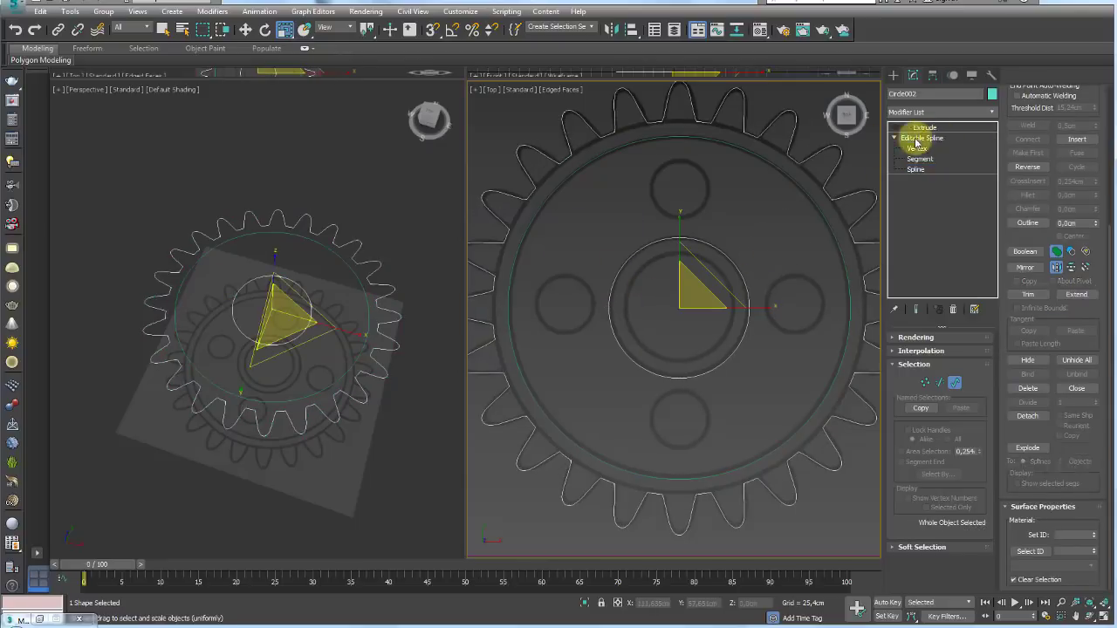
click(784, 177)
key(w)
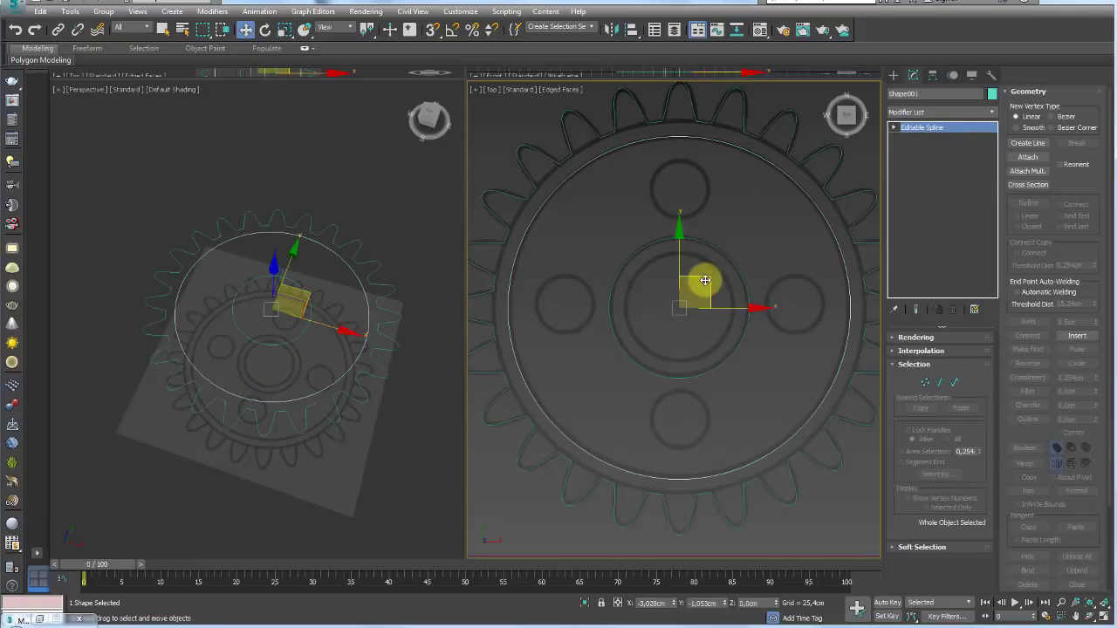
mouse_move(703, 282)
mouse_down()
mouse_move(517, 340)
mouse_move(678, 304)
mouse_up()
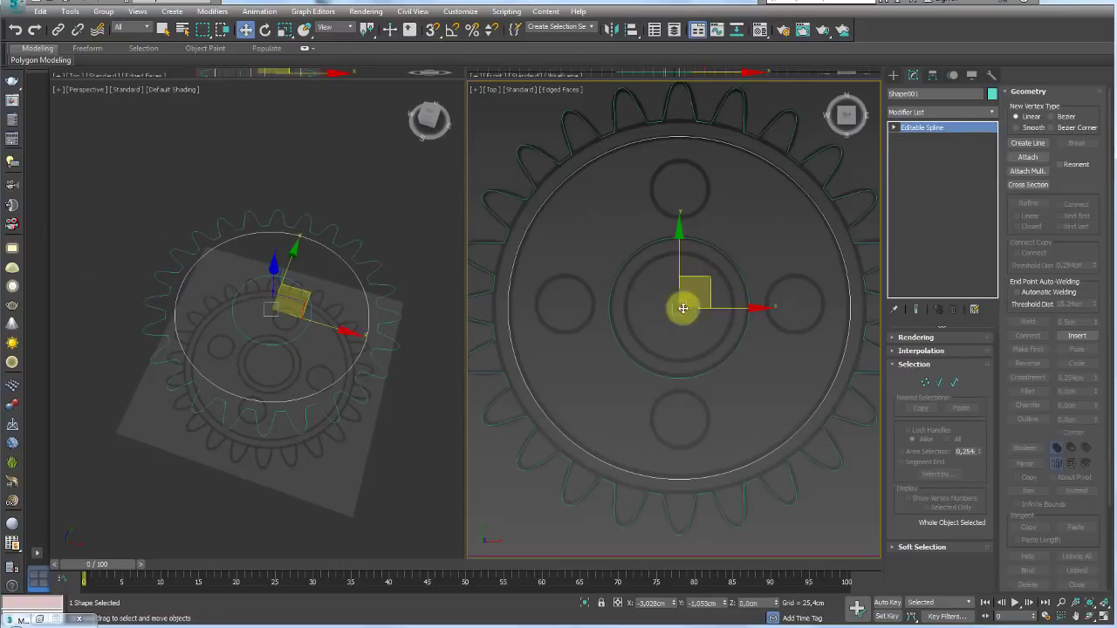
shift+click(723, 285)
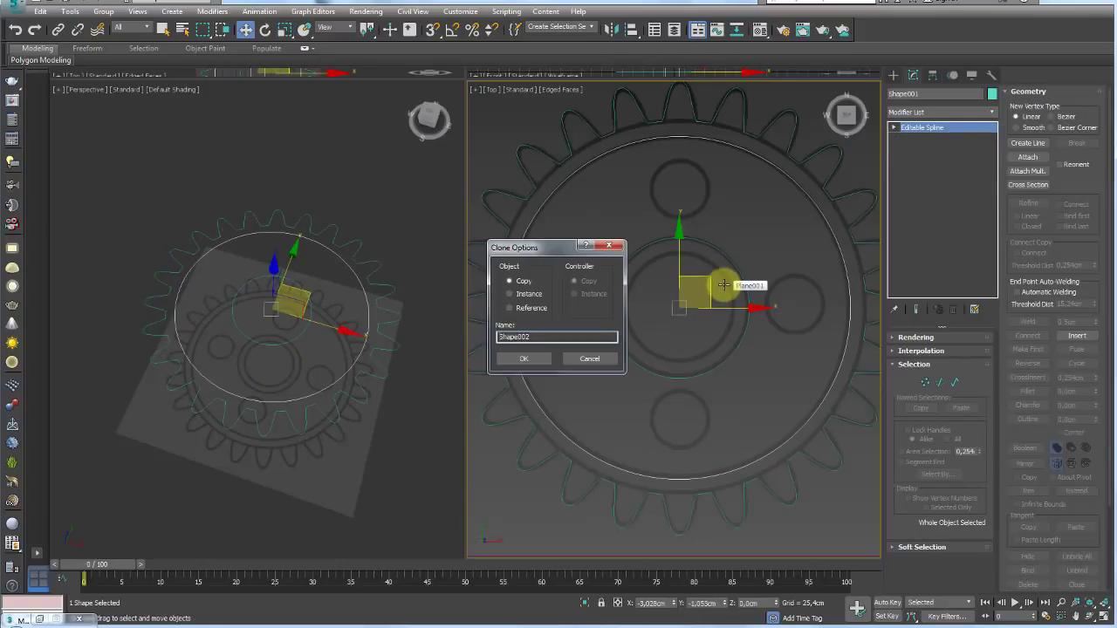
click(521, 361)
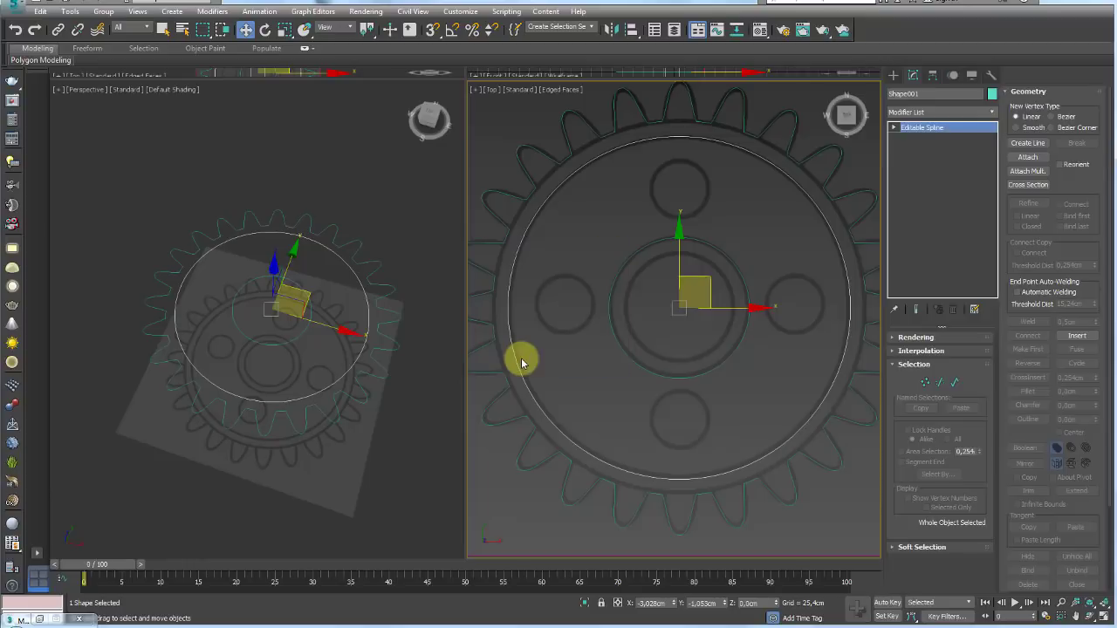
- Attach the circle into the gear outline Circle002
click(839, 152)
click(946, 139)
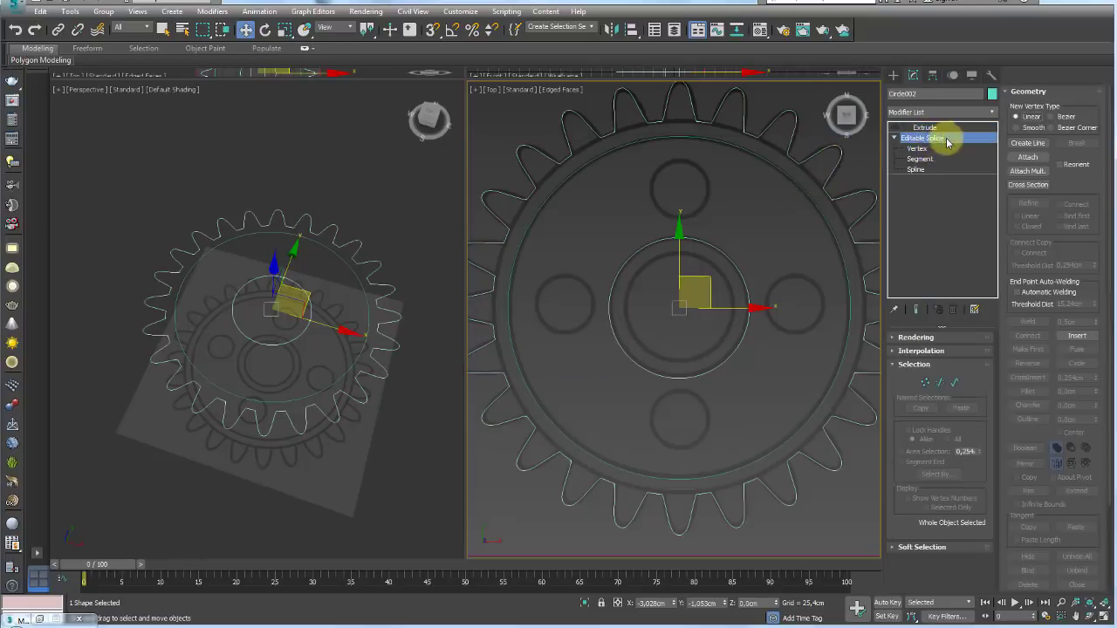
click(1027, 158)
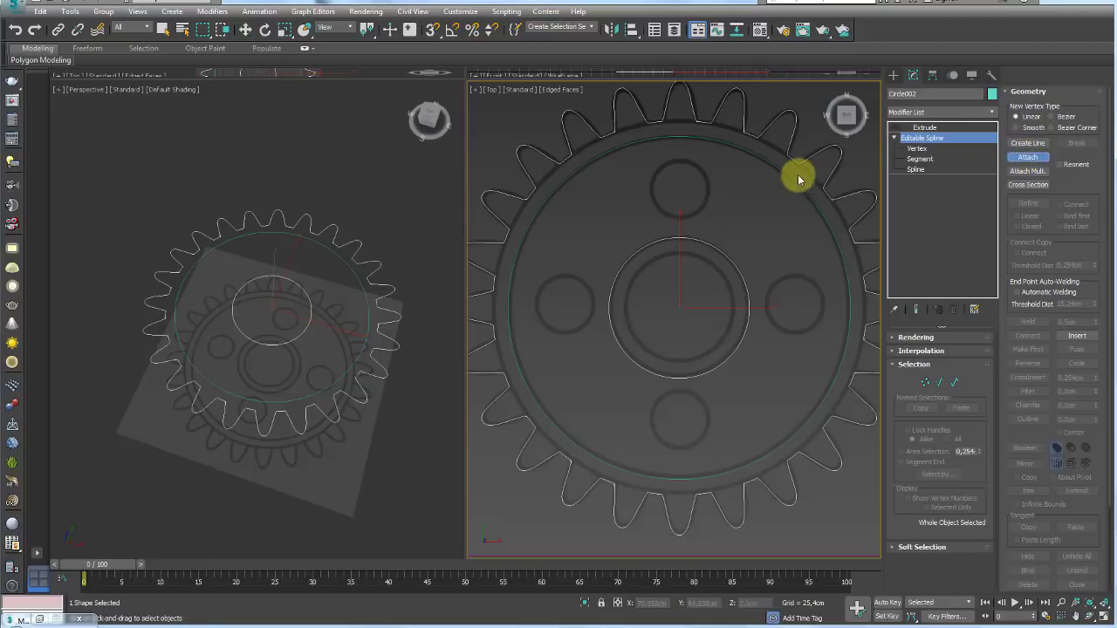
click(792, 181)
key(z)
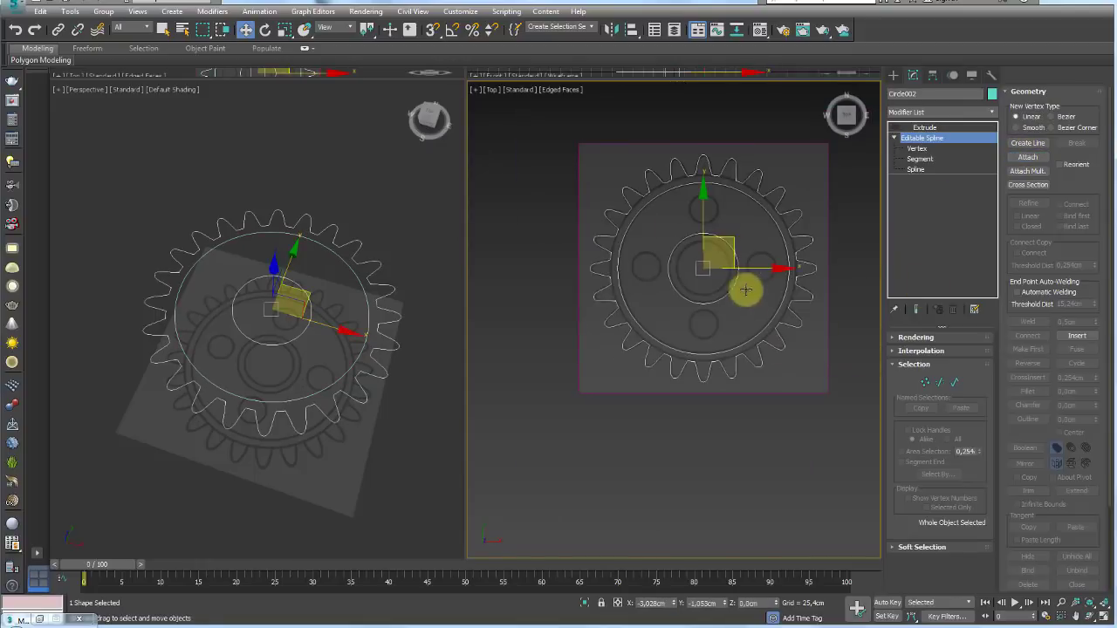
scroll(716, 256, up, 2)
scroll(720, 249, up, 2)
middle_drag(720, 250, 714, 267)
scroll(713, 266, down, 2)
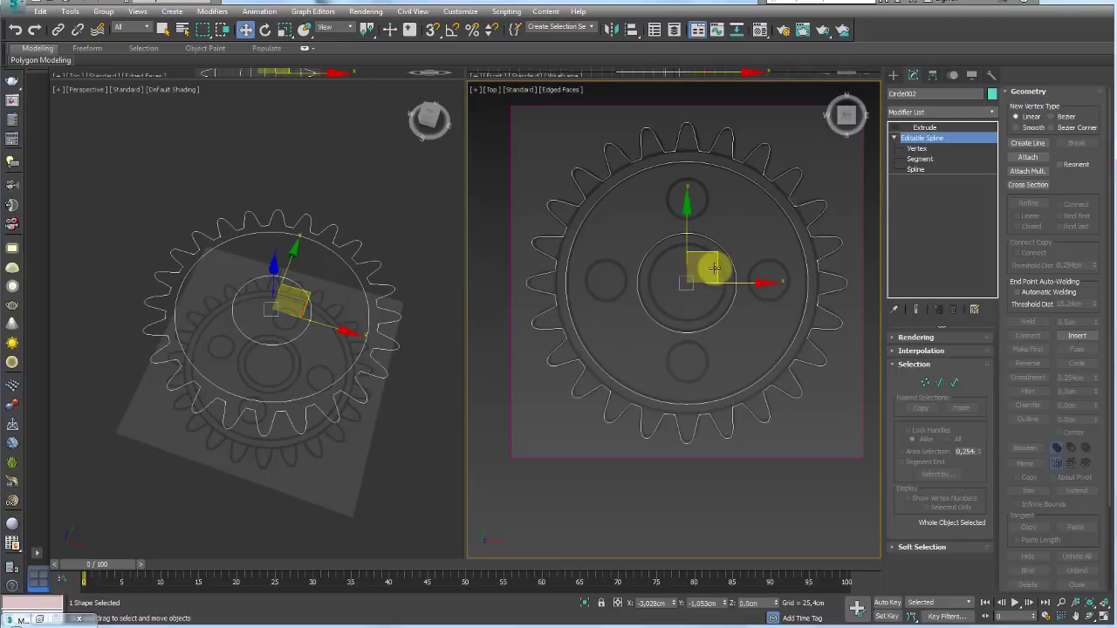
drag(711, 252, 846, 405)
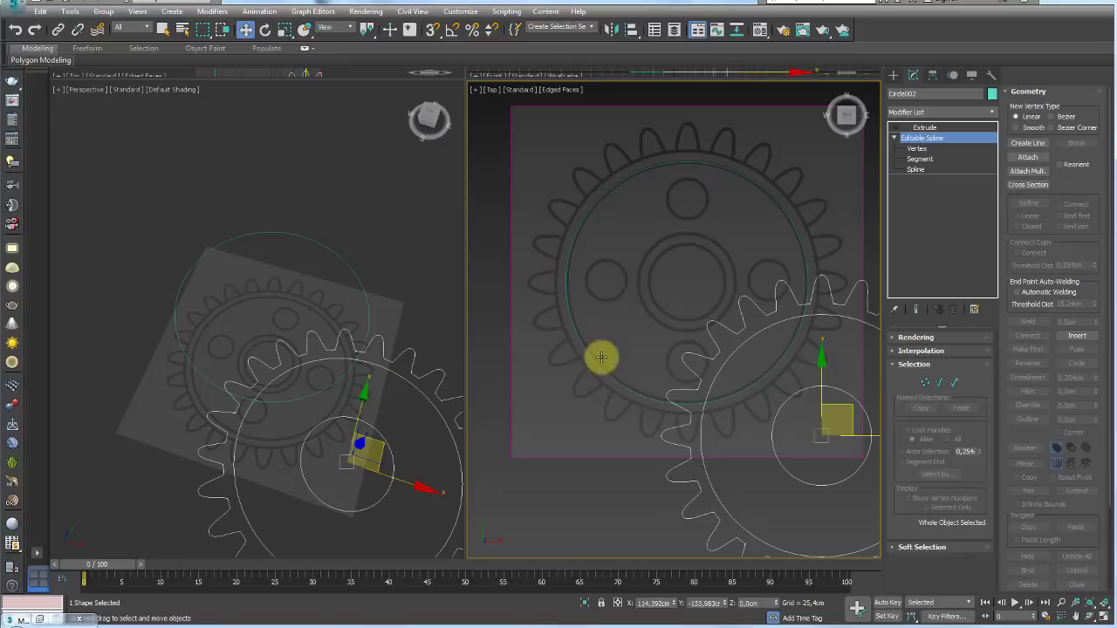
key(ctrl+z)
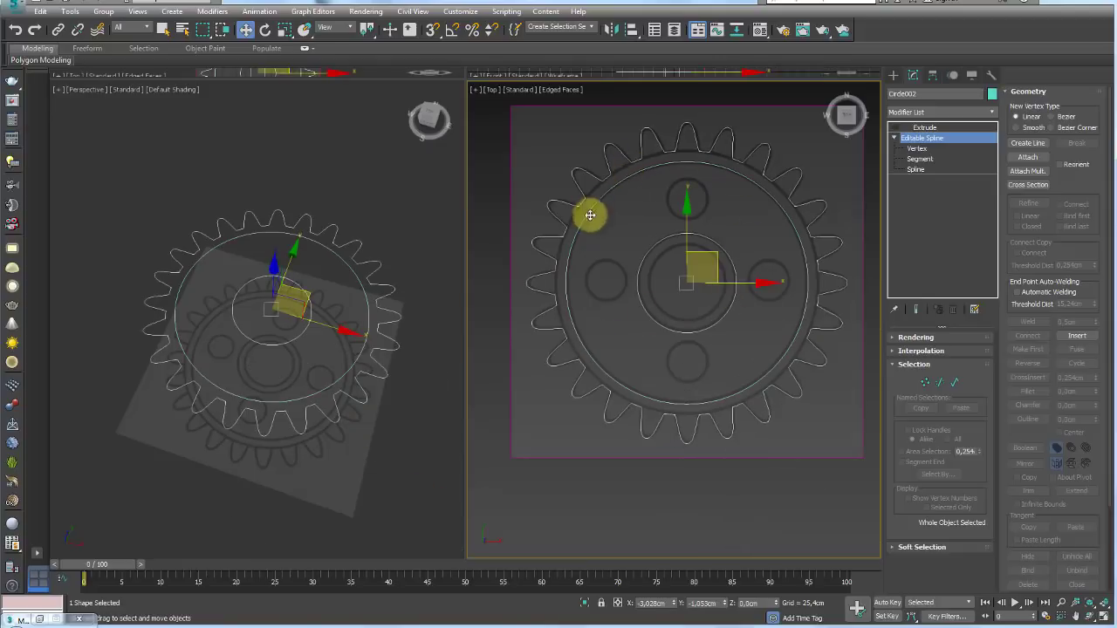
- At Spline level, select the gear's inner circle and detach it
click(923, 170)
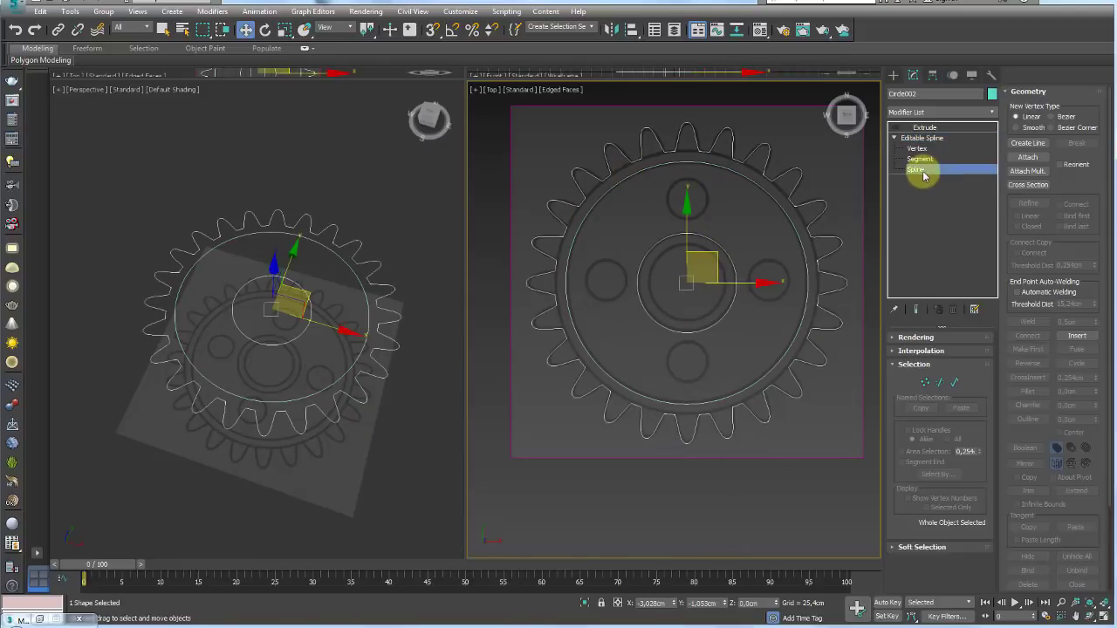
click(711, 266)
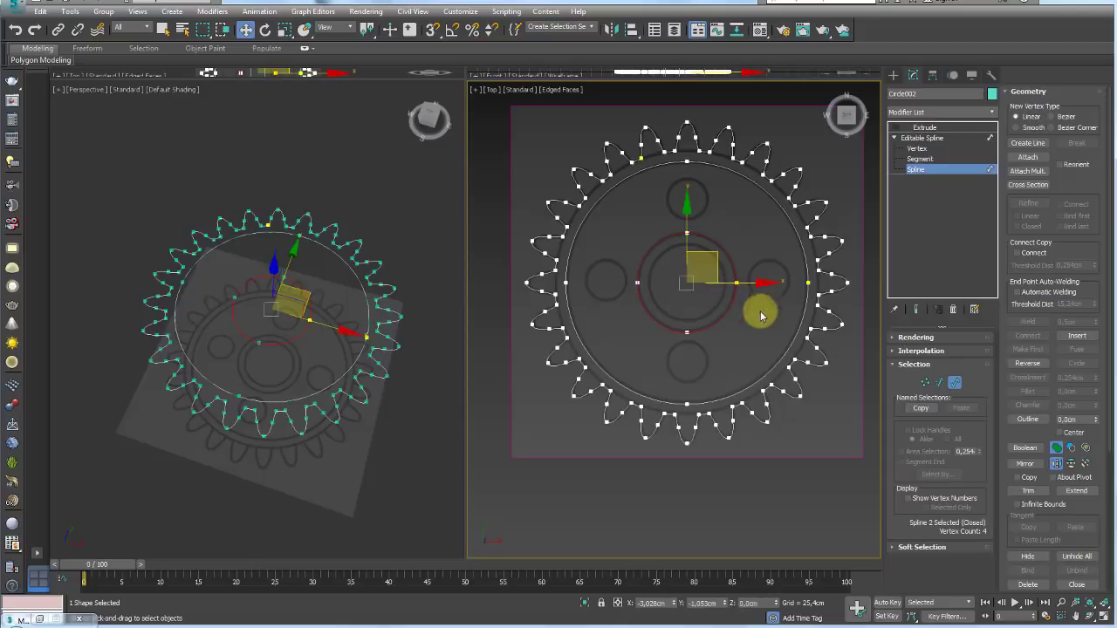
drag(1021, 418, 1018, 186)
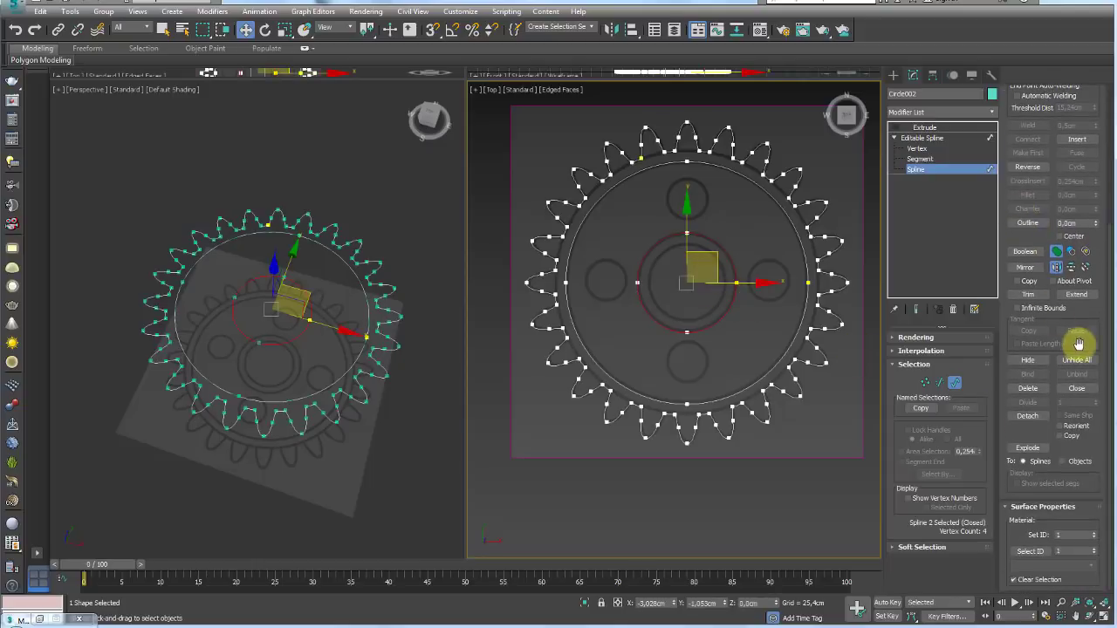
click(1028, 416)
- Confirm the detach, then shift-move the inner circle Shape002 to clone it as Shape003
click(613, 311)
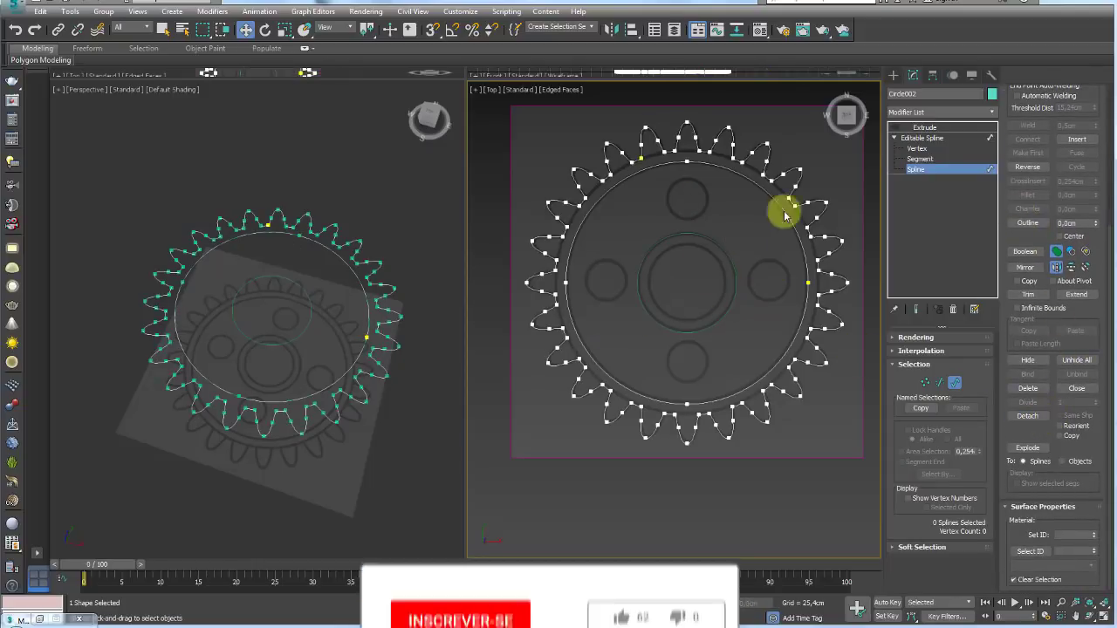
click(922, 129)
click(723, 253)
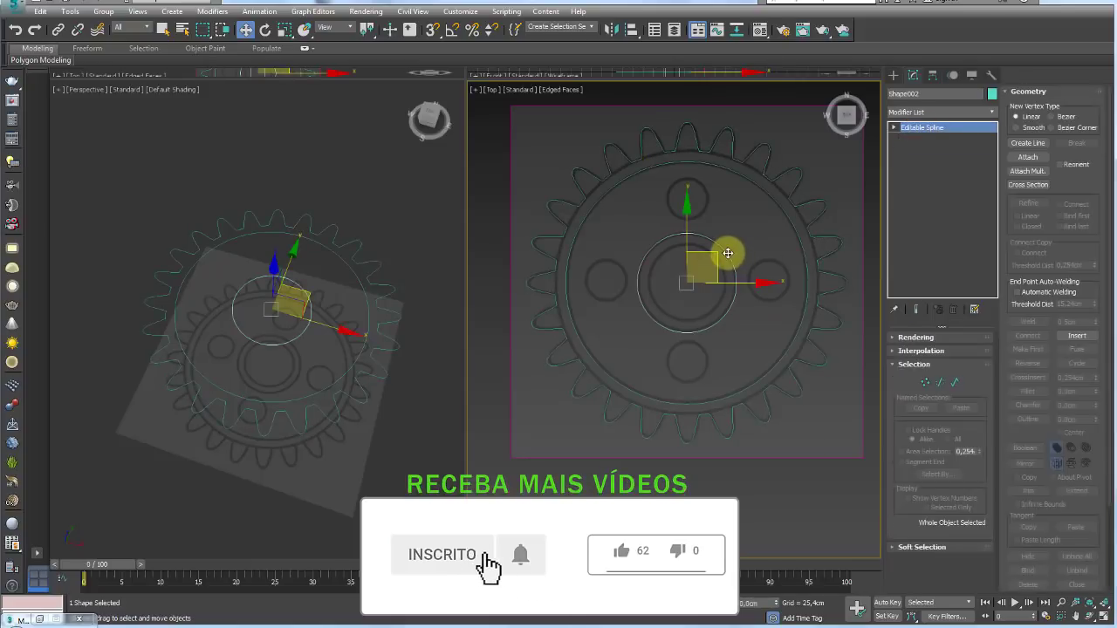
shift+drag(738, 267, 737, 288)
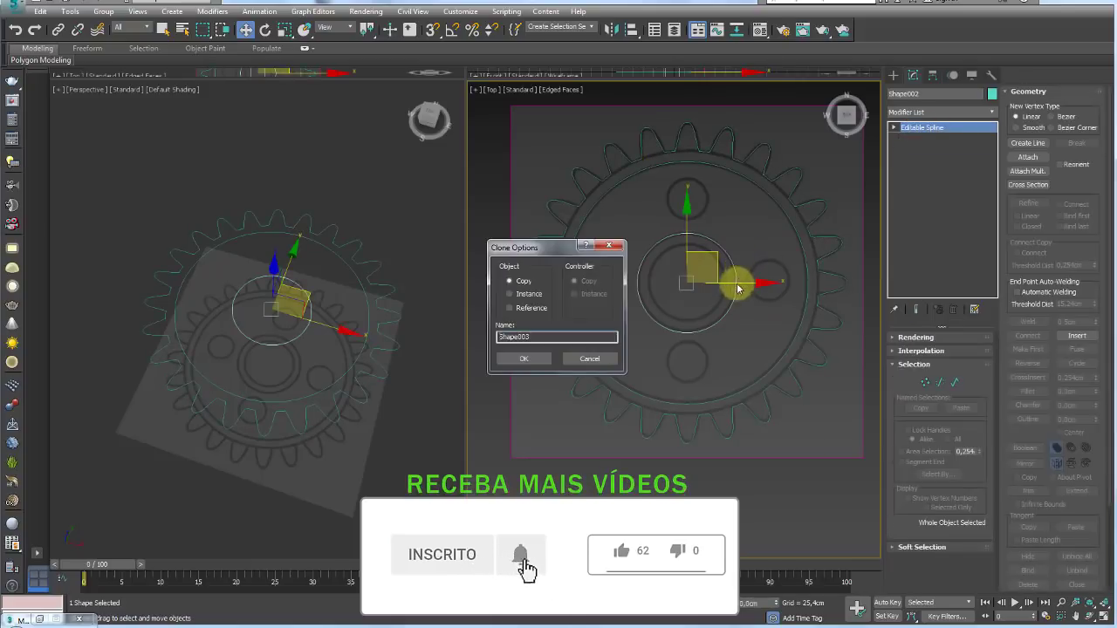
click(523, 359)
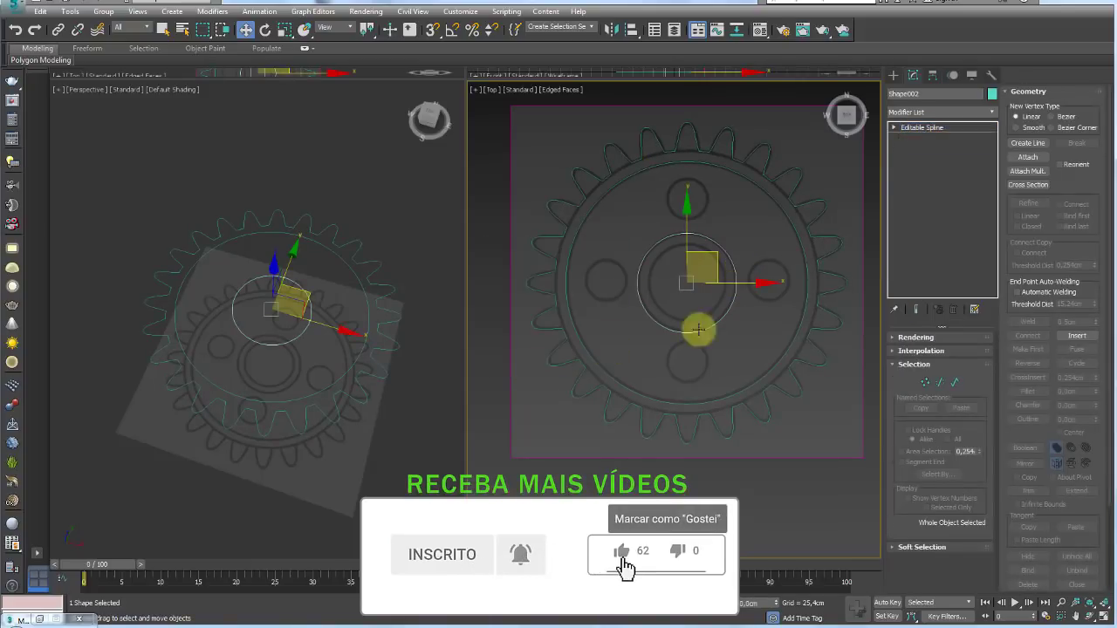
- Move the gear outline Circle002 to the lower right and nudge Shape002 slightly left
click(807, 201)
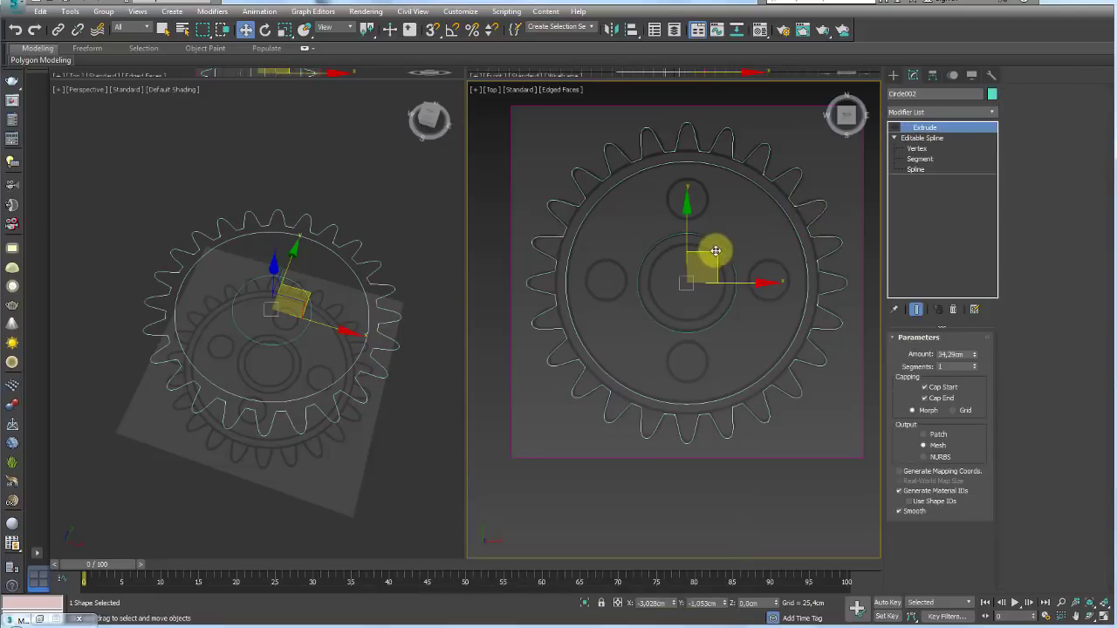
drag(715, 251, 768, 473)
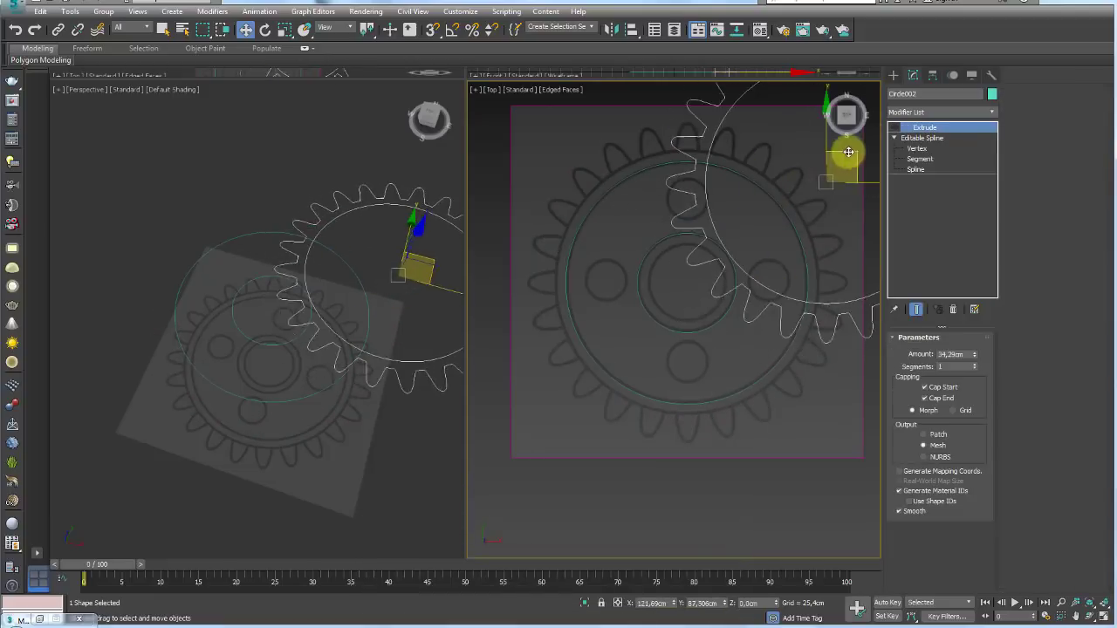
click(695, 234)
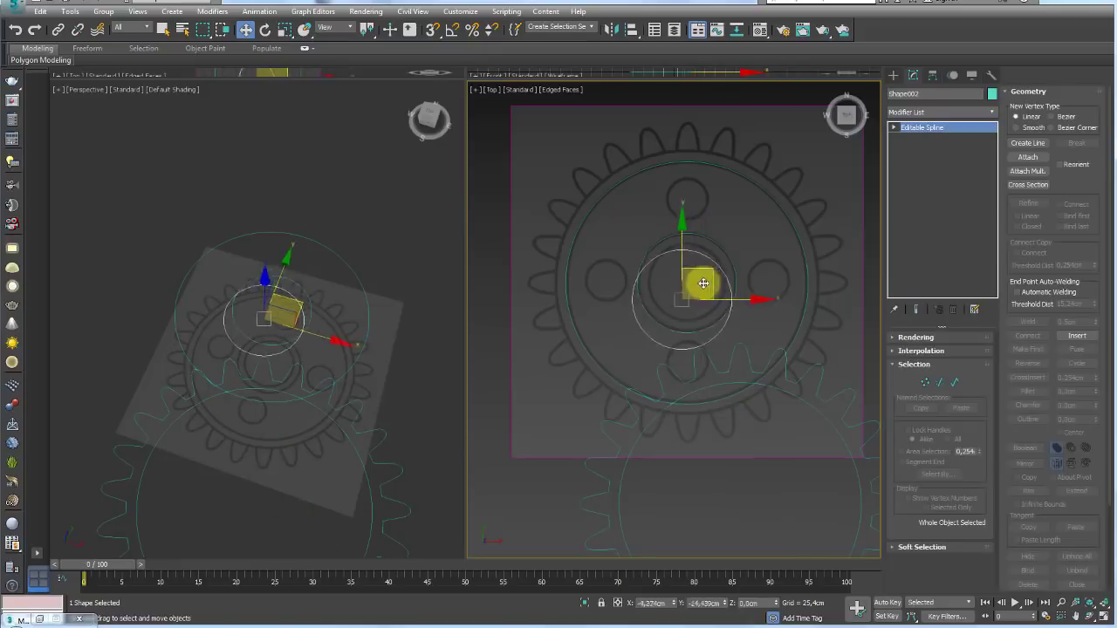
drag(705, 281, 725, 262)
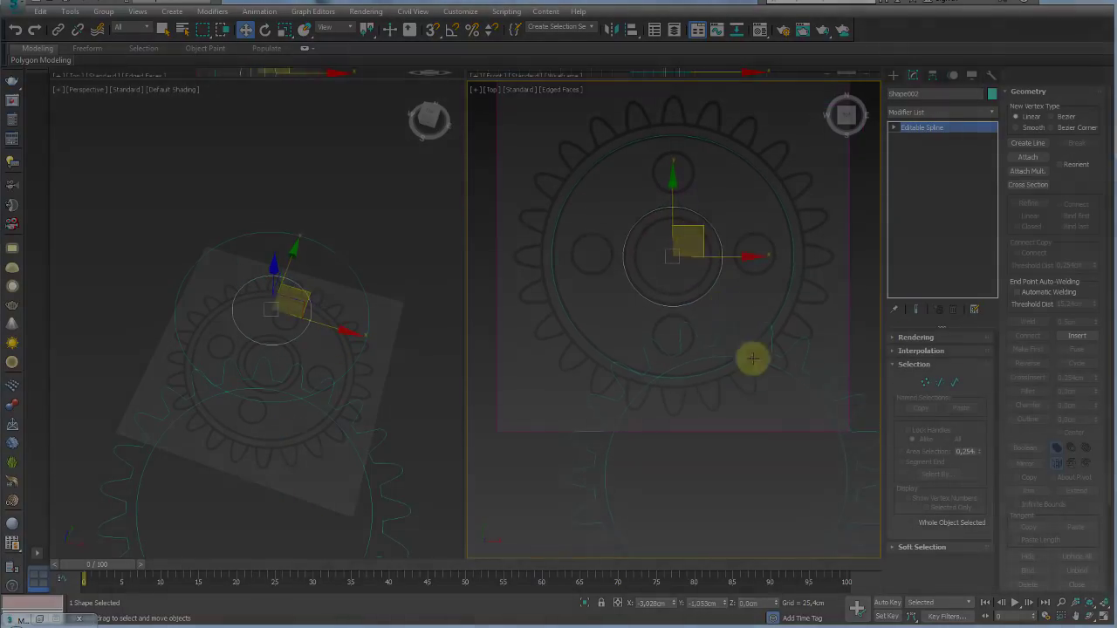